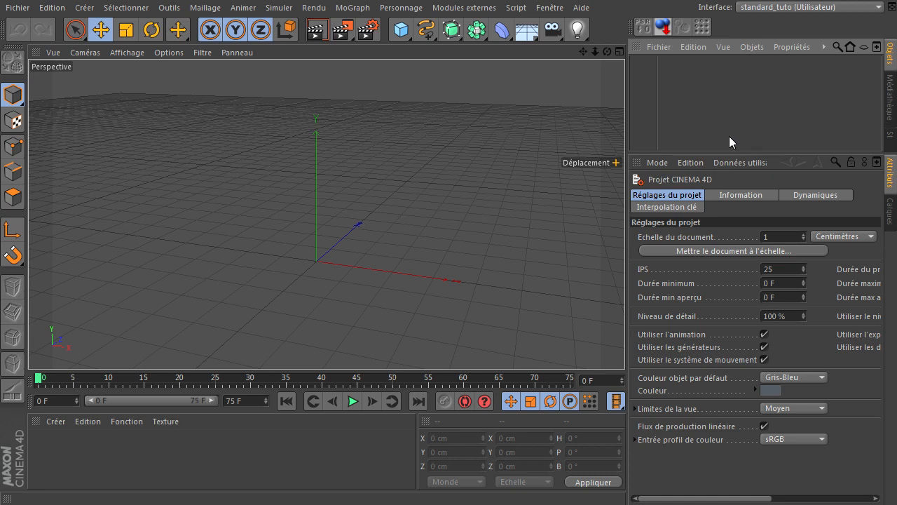
Step: Enlarge the object list area, set the animation's end to 125 frames, and extend the preview range over the full duration
left_click_drag(733, 154, 730, 188)
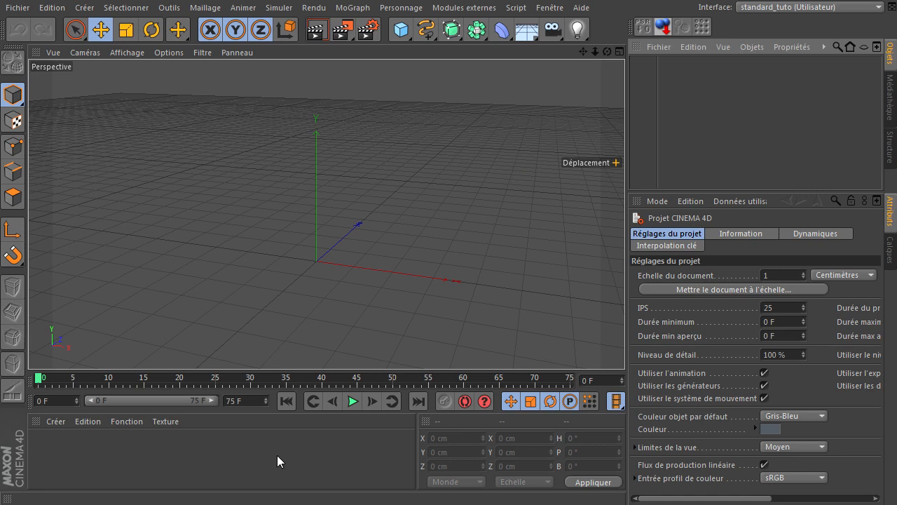
double_click(251, 405)
type("150")
key("Return")
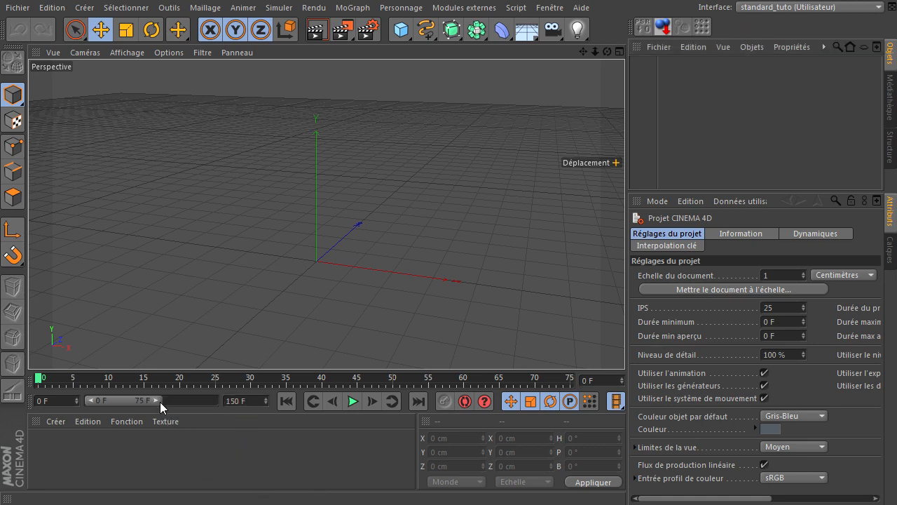
left_click_drag(160, 401, 286, 402)
double_click(254, 400)
type("125")
key("Return")
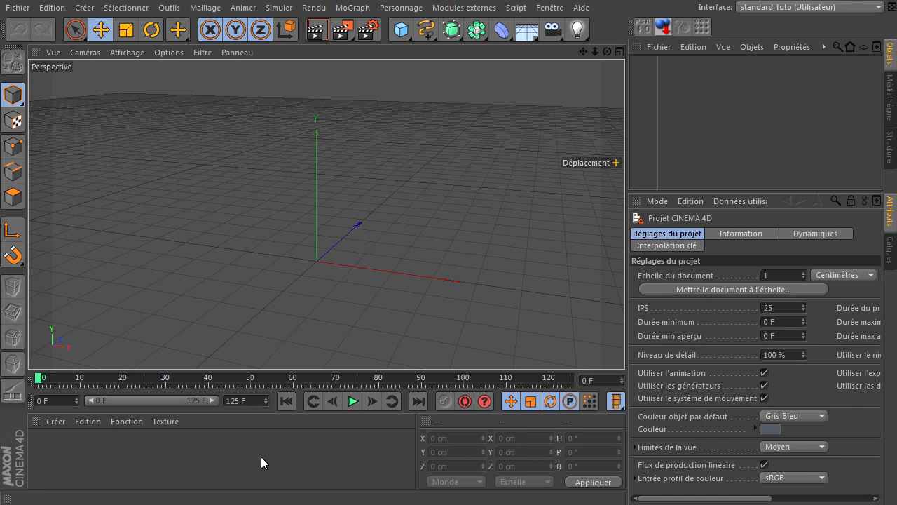
Step: Add a plane to the scene and set its width and height segments to 1
left_click(402, 31)
left_click_drag(402, 31, 559, 61)
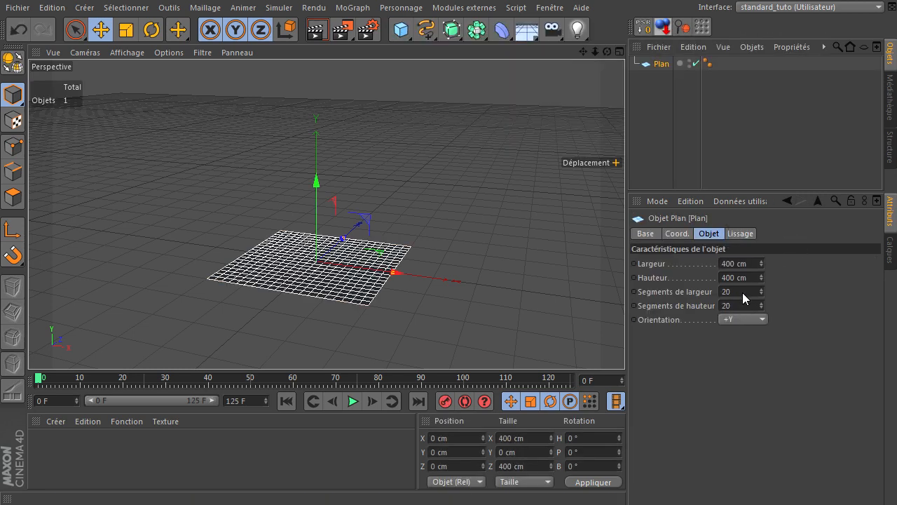
left_click_drag(742, 292, 643, 296)
type("1")
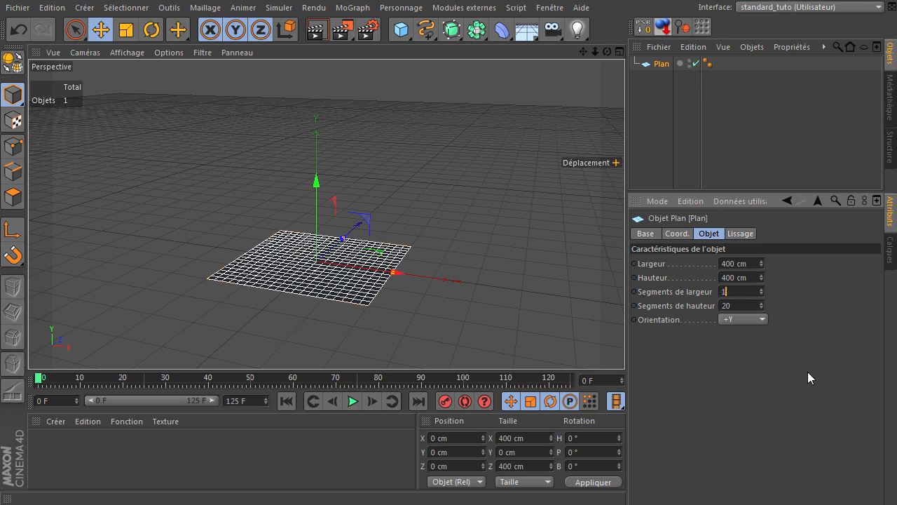
left_click_drag(756, 307, 655, 305)
type("1")
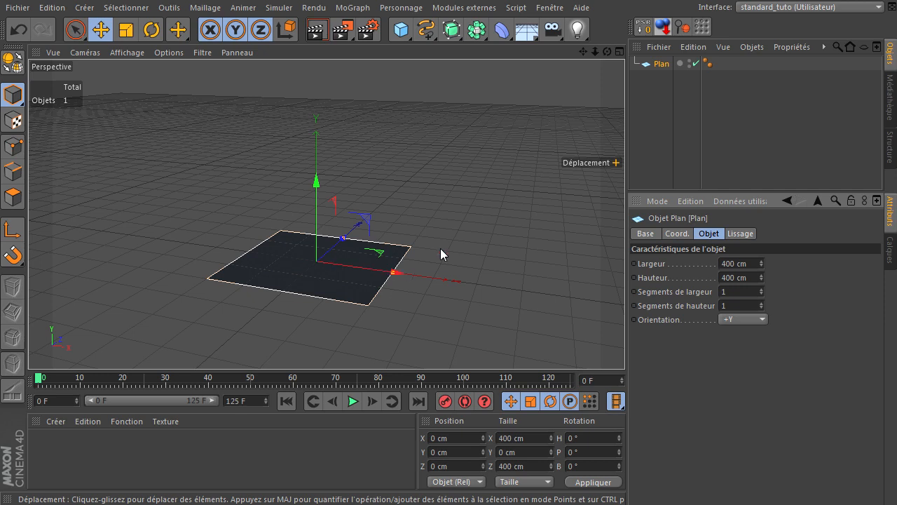
left_click_drag(583, 52, 566, 136)
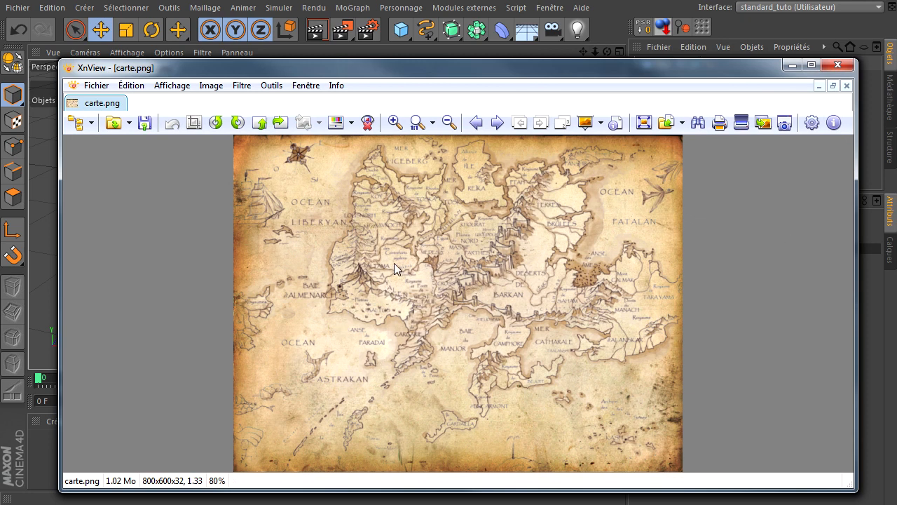
Step: Examine the carte.png map and the blank parchemin.jpg parchment in XnView, and close both images
left_click_drag(470, 74, 746, 64)
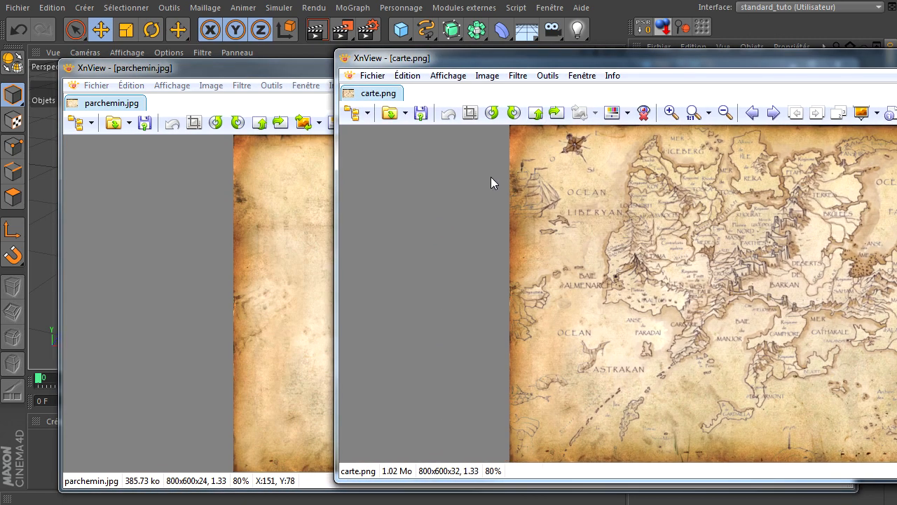
left_click_drag(593, 63, 310, 78)
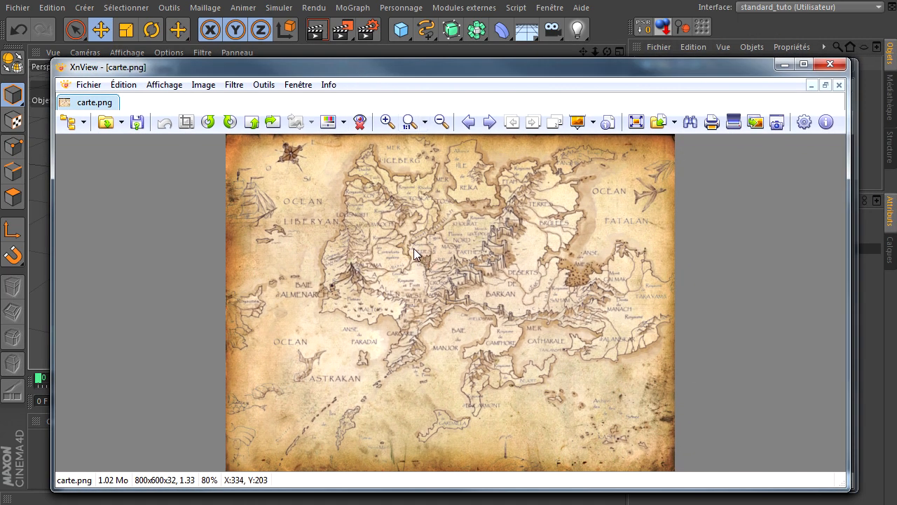
left_click_drag(403, 74, 538, 210)
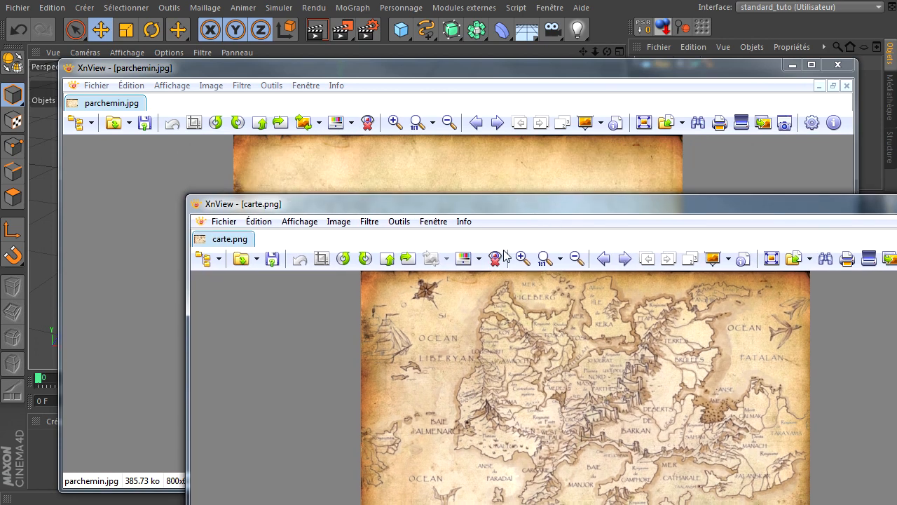
left_click_drag(458, 202, 391, 94)
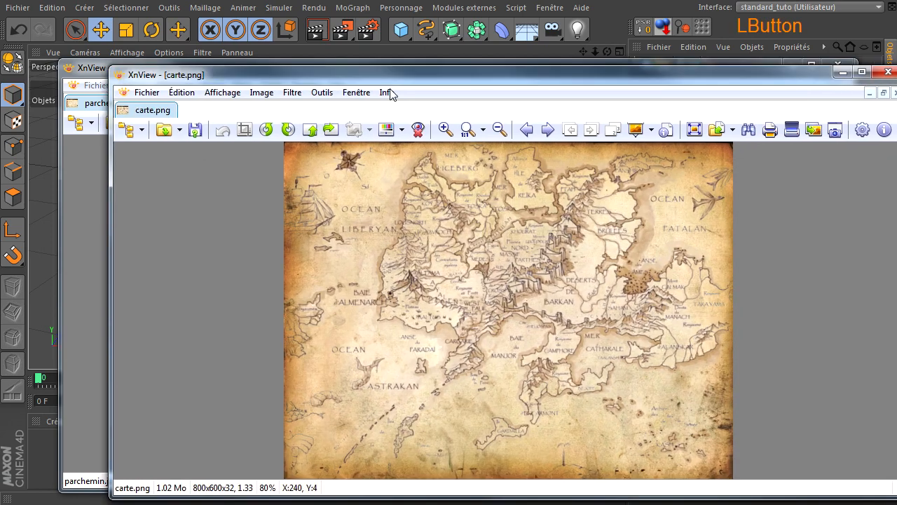
left_click(888, 74)
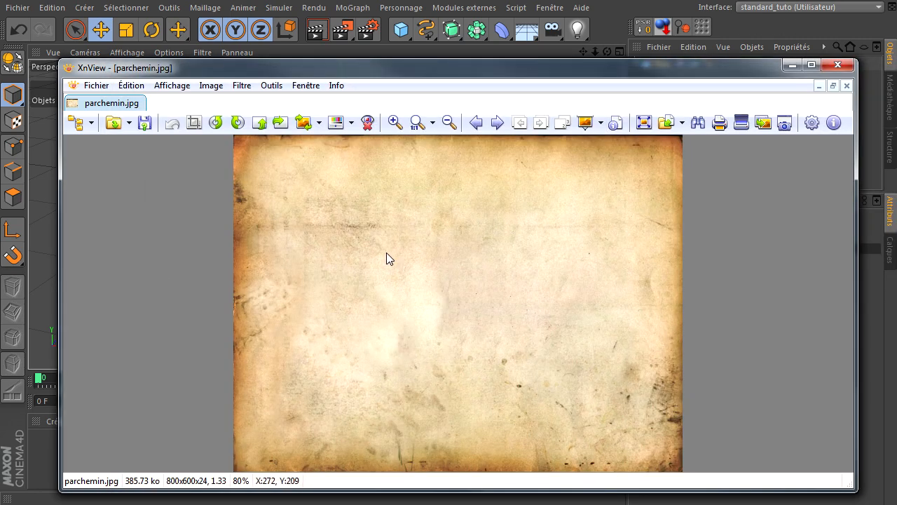
left_click(839, 65)
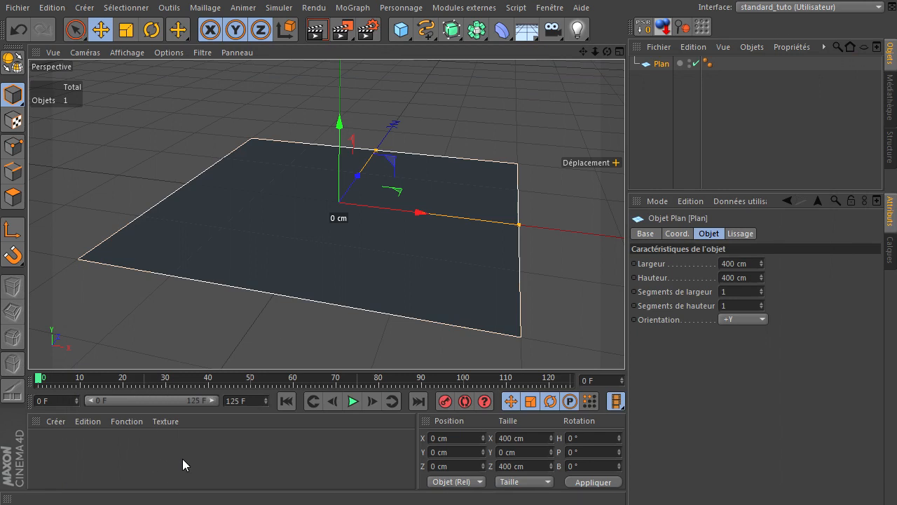
Step: Add a floor (Sol) object and switch the viewport to a shading mode that shows lines
left_click_drag(526, 29, 568, 45)
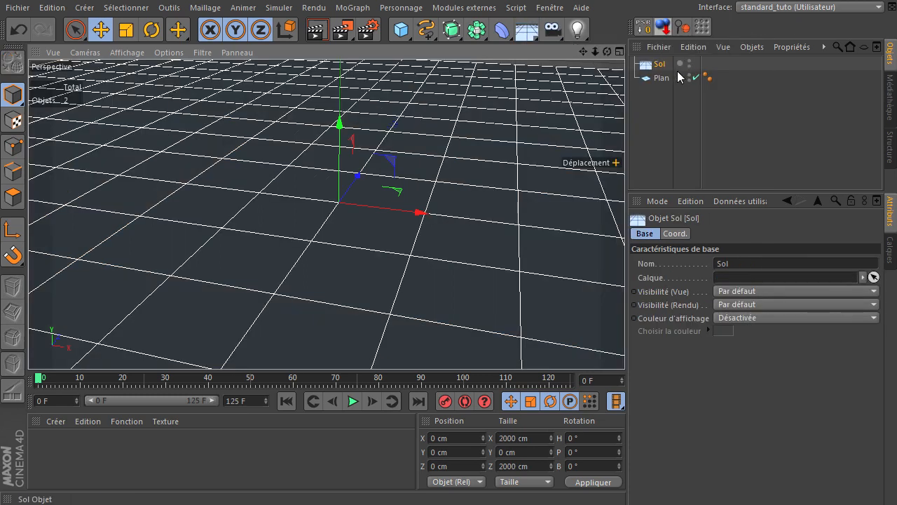
left_click(662, 79)
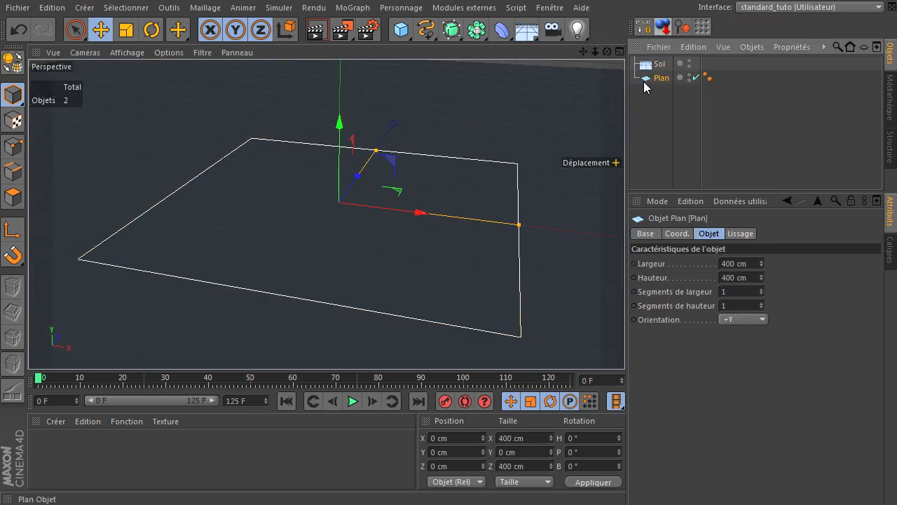
left_click(127, 52)
left_click(133, 86)
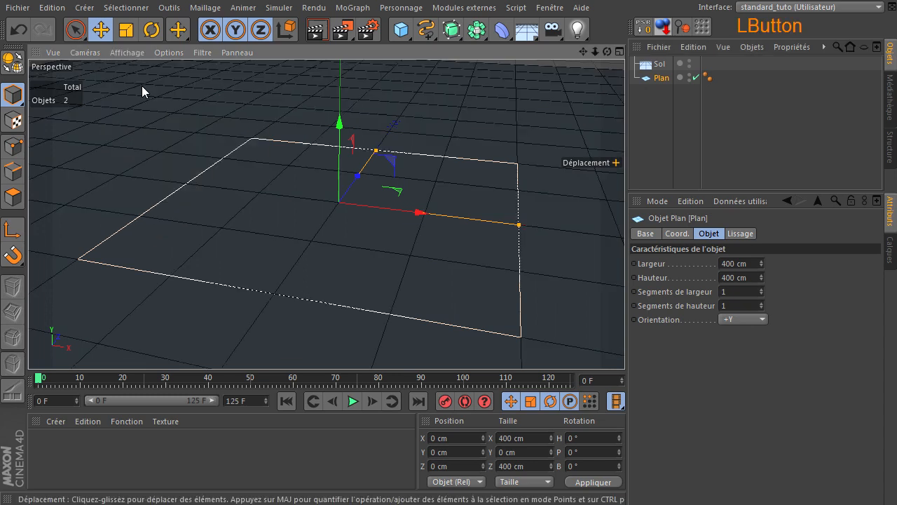
Step: Raise the plane just above the floor by setting its Y position to 0.1 cm
left_click(657, 79)
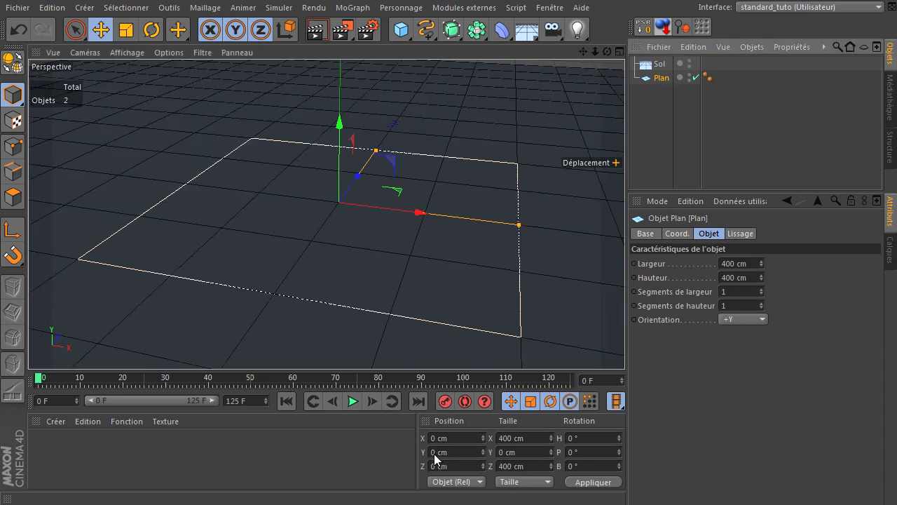
left_click(459, 451)
type("0.1")
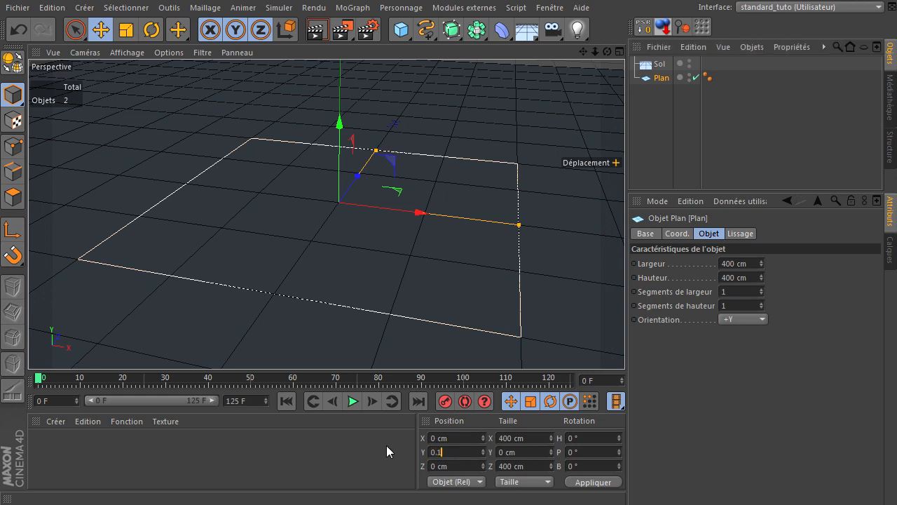
left_click(586, 485)
left_click(658, 133)
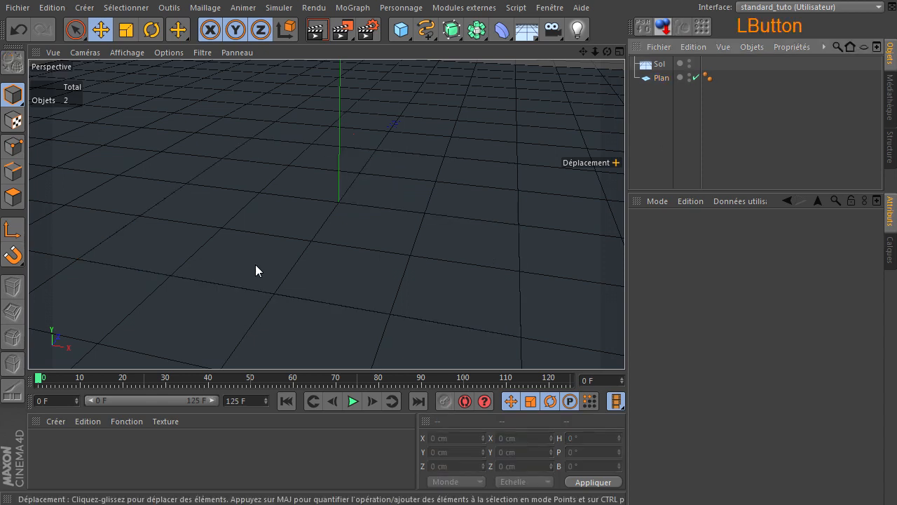
Step: Create a material without specularity and set its colour to dark grey, RGB 49, 49, 49
double_click(117, 456)
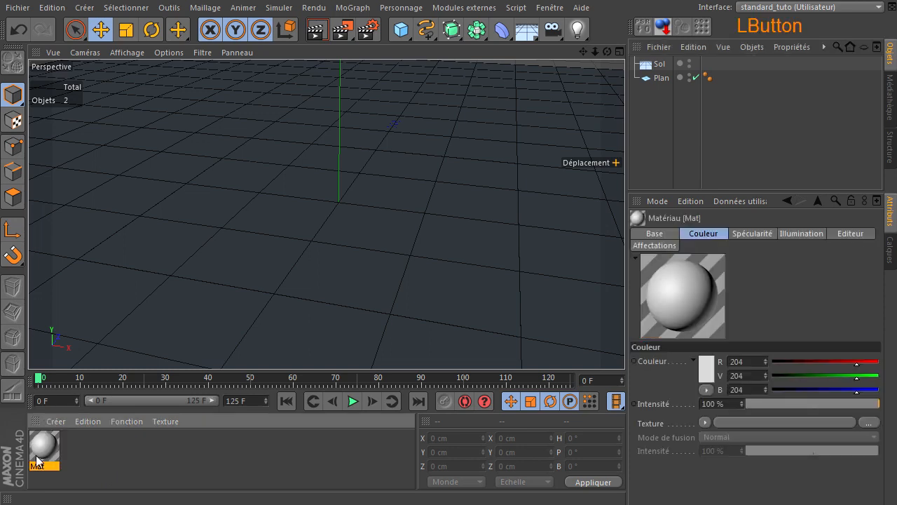
double_click(44, 448)
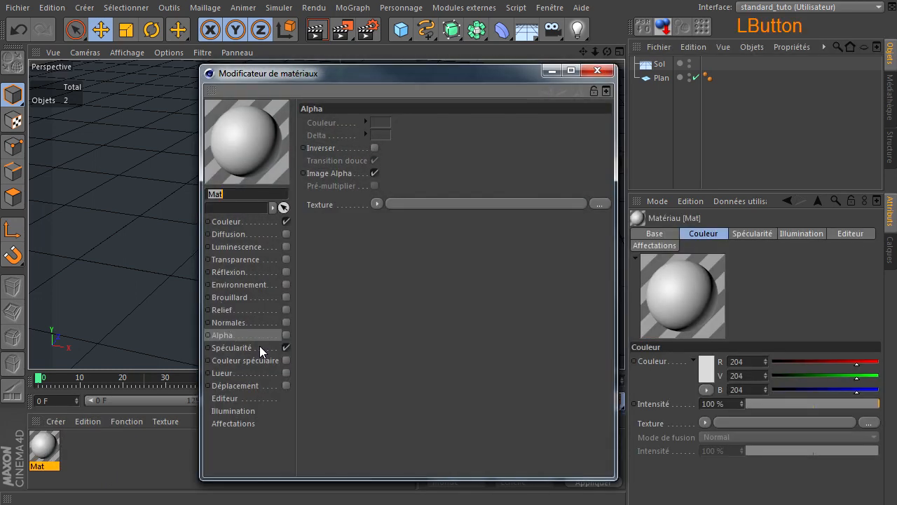
left_click(286, 347)
left_click(259, 225)
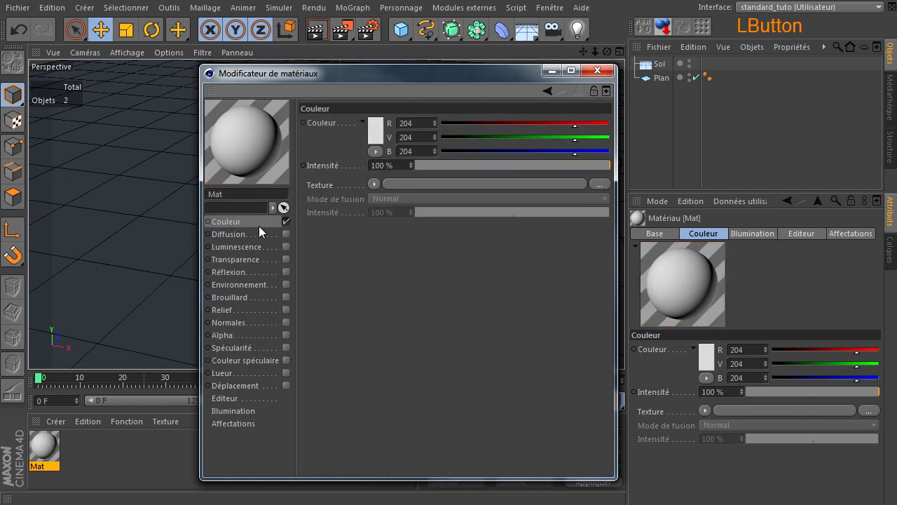
left_click(380, 124)
left_click(296, 135)
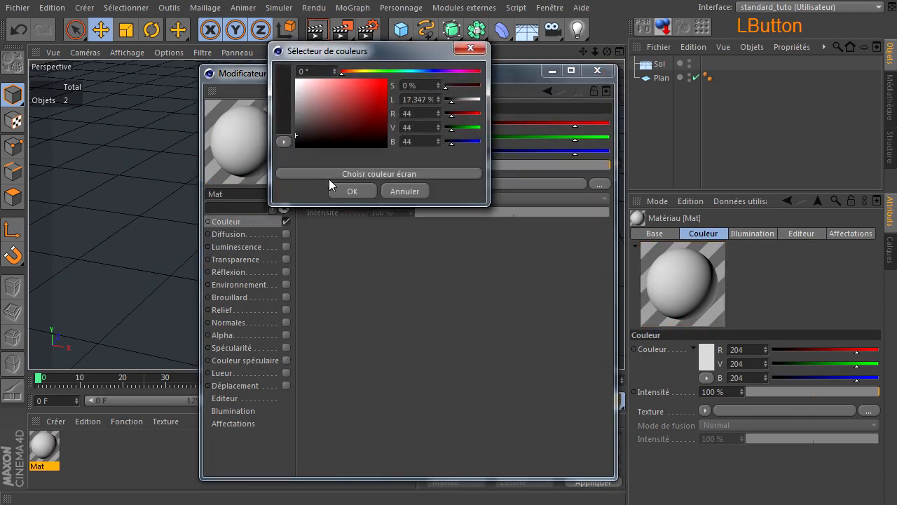
left_click(296, 133)
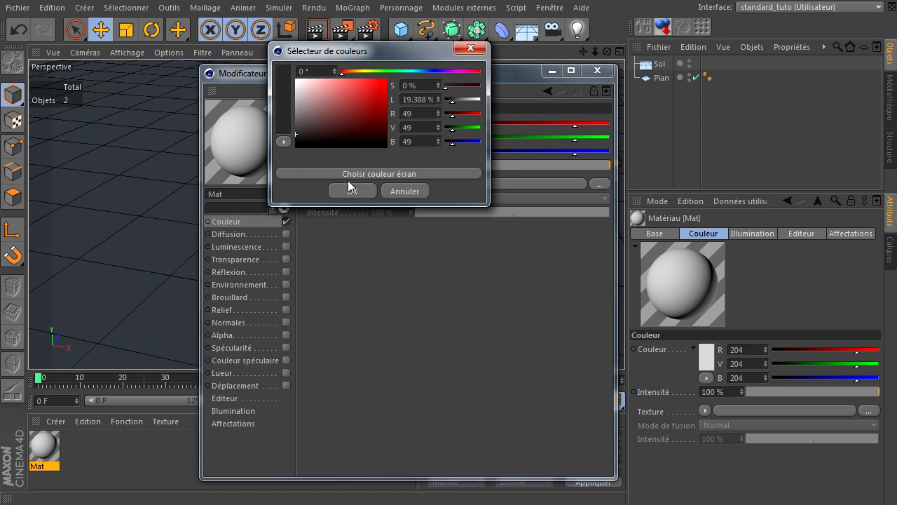
left_click(349, 185)
left_click(598, 70)
Step: Apply the dark grey material to the floor and test-render the perspective view
left_click_drag(42, 449, 658, 70)
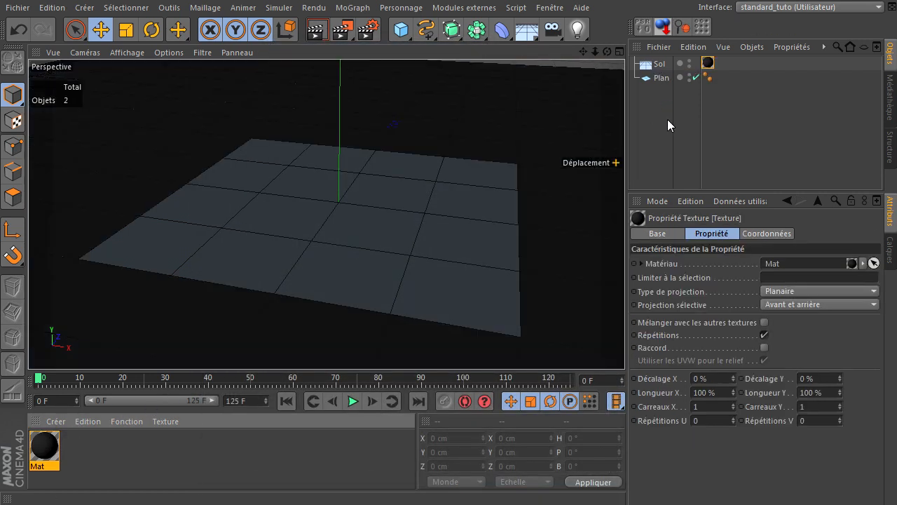
left_click(665, 162)
left_click(317, 29)
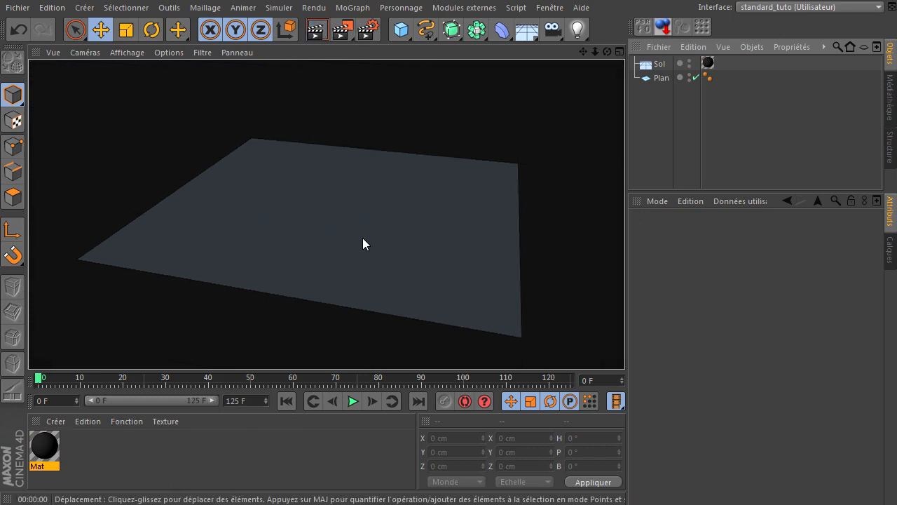
left_click(175, 454)
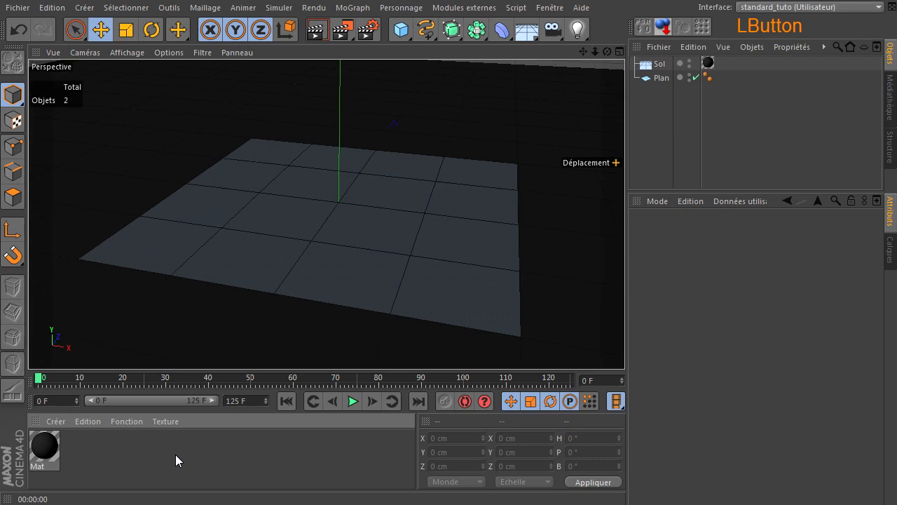
Step: Rename the dark grey floor material as sol
left_click(35, 469)
double_click(35, 467)
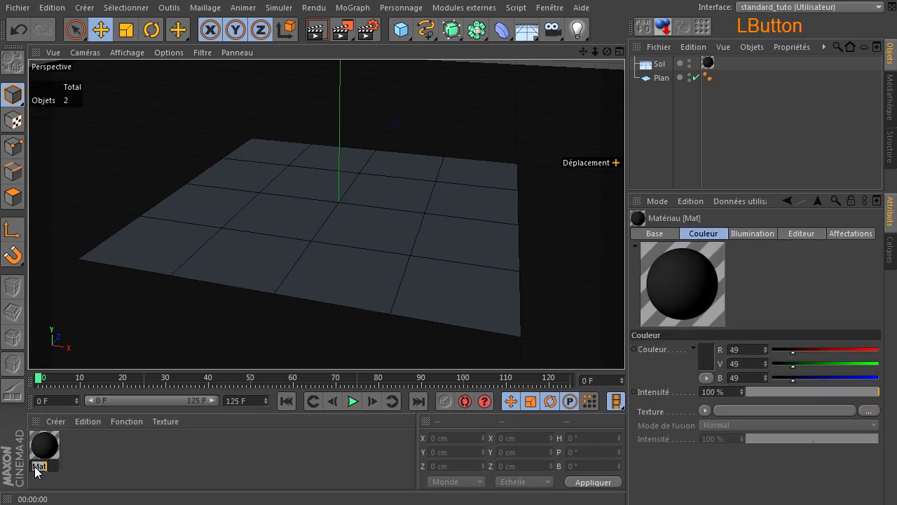
type("sol")
key("Return")
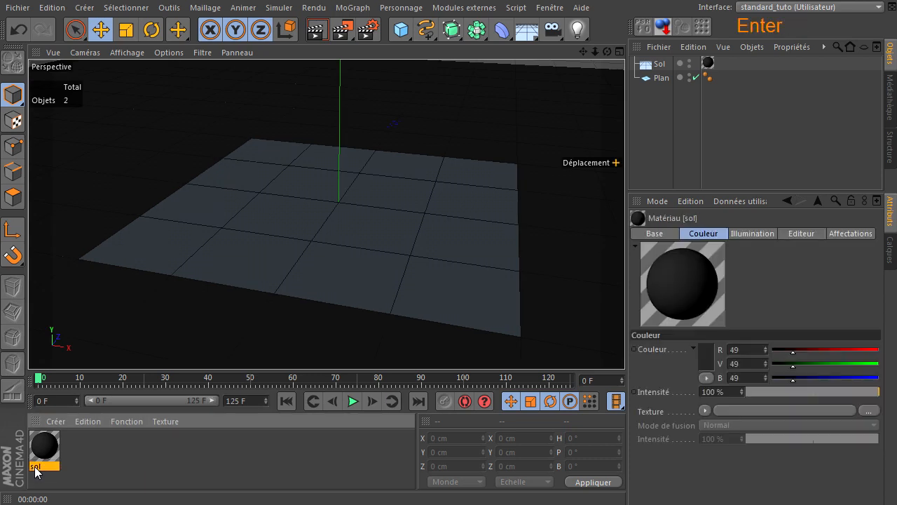
Step: Create a second material and name it parchemin
double_click(131, 464)
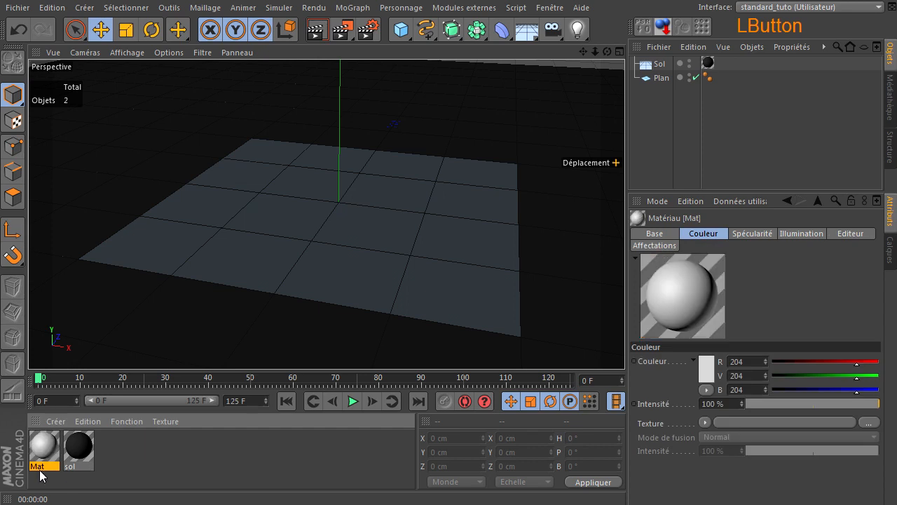
double_click(39, 468)
type("parchemin")
left_click(158, 455)
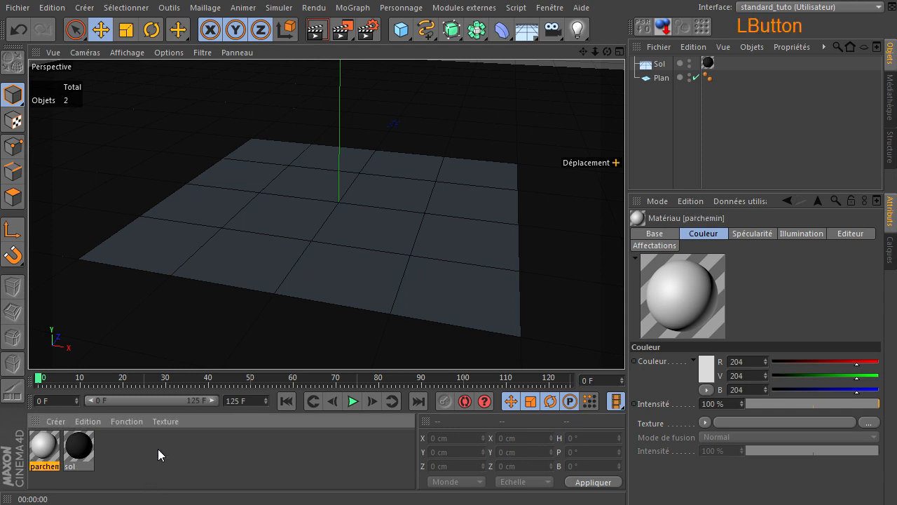
Step: Disable specularity on the parchemin material and load parchemin.jpg as its colour texture
double_click(50, 444)
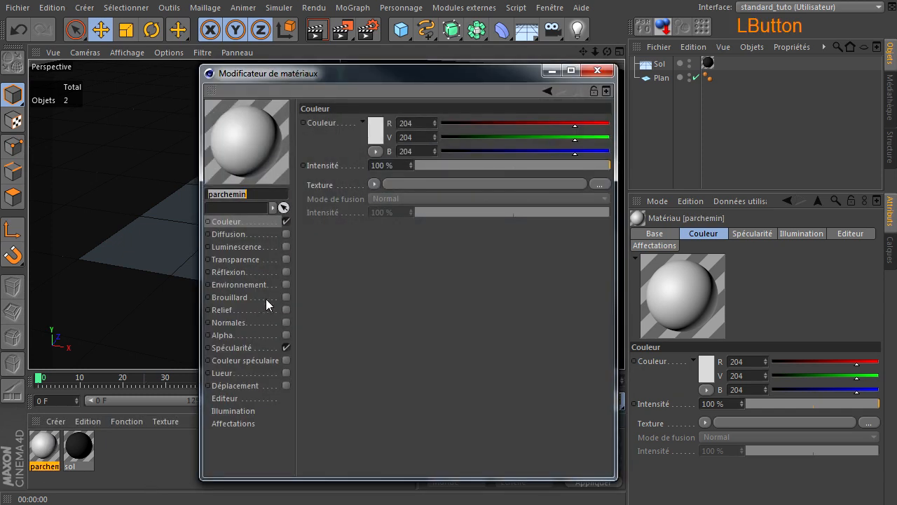
left_click(285, 347)
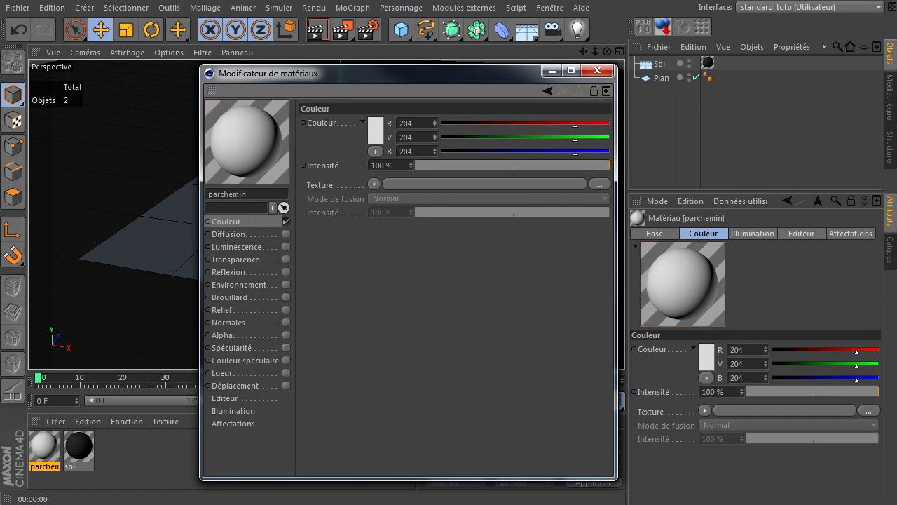
left_click_drag(520, 179, 520, 180)
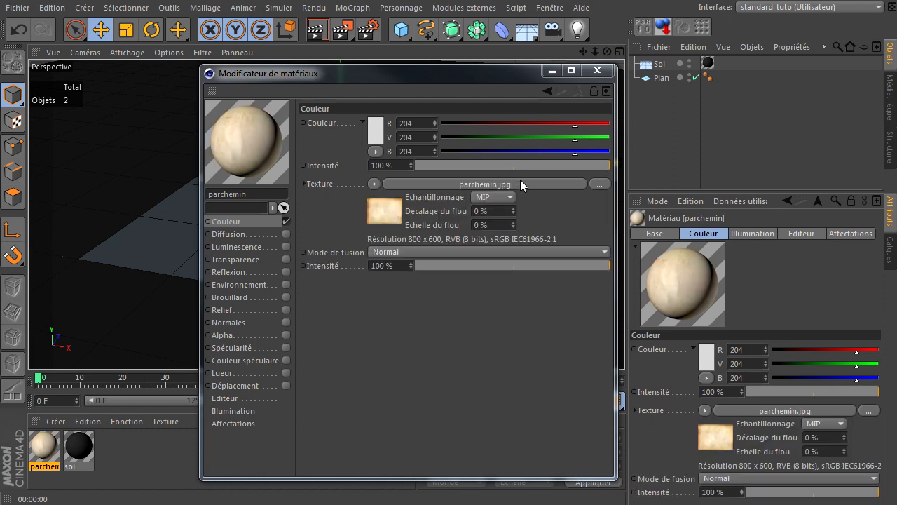
Step: Set the parchemin material's preview to a large-size plane and close the material editor
right_click(262, 128)
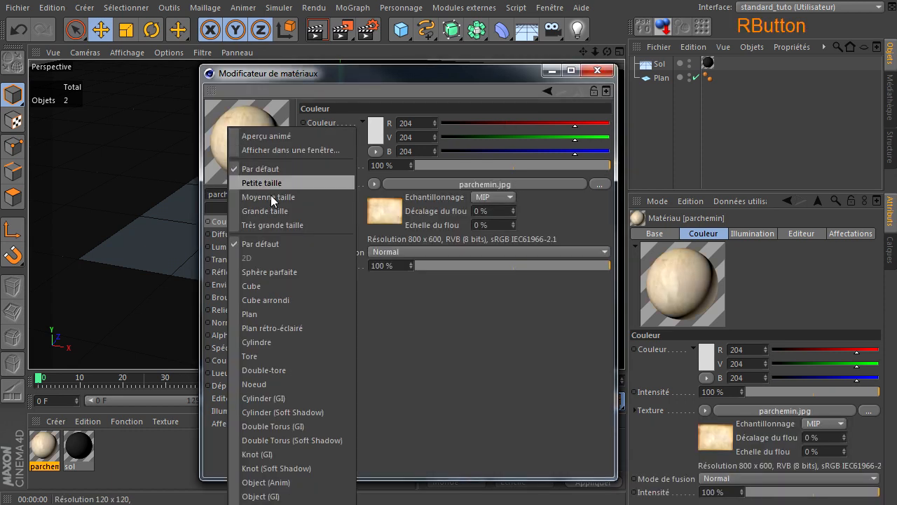
left_click(258, 314)
right_click(246, 167)
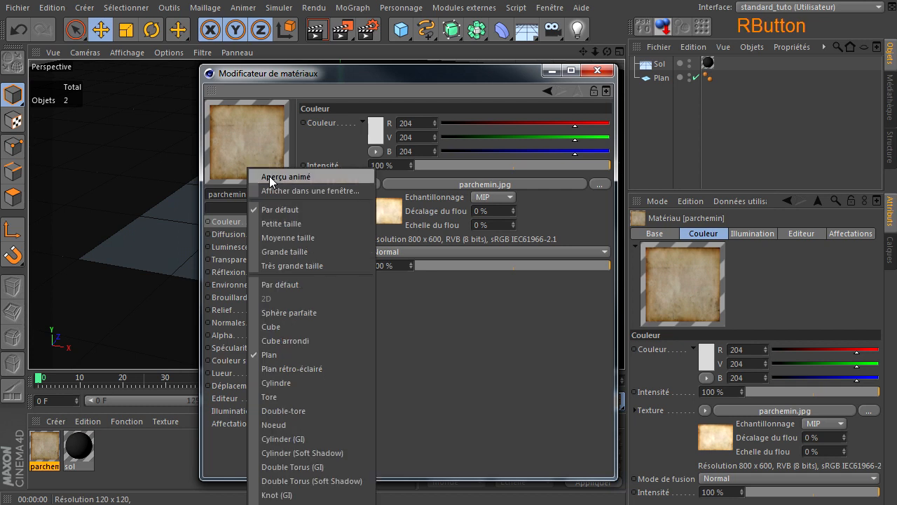
left_click(270, 264)
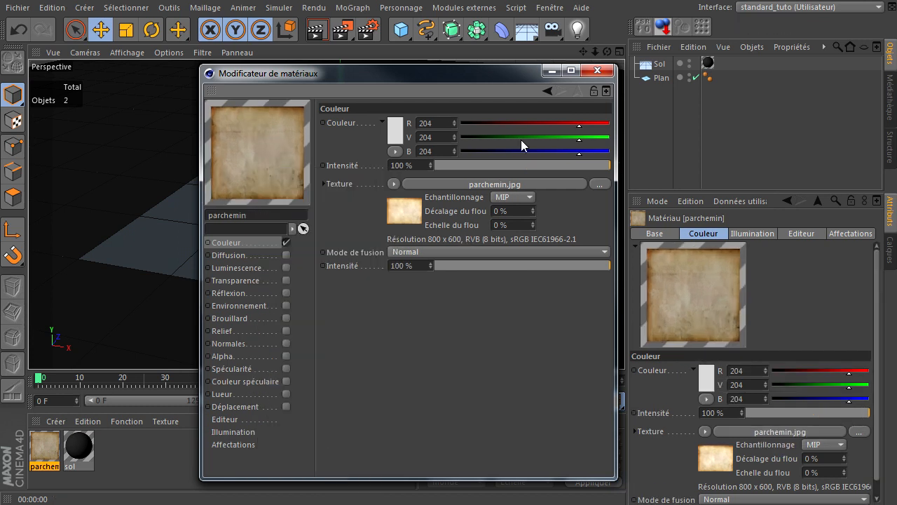
left_click(596, 70)
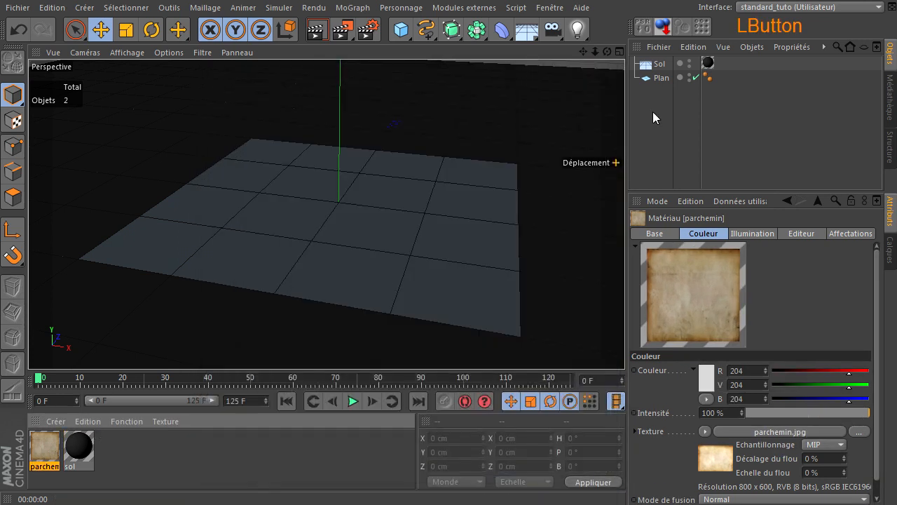
Step: Apply the parchemin material to the Plan object and test-render the perspective view from a slightly higher angle
left_click_drag(667, 83, 667, 80)
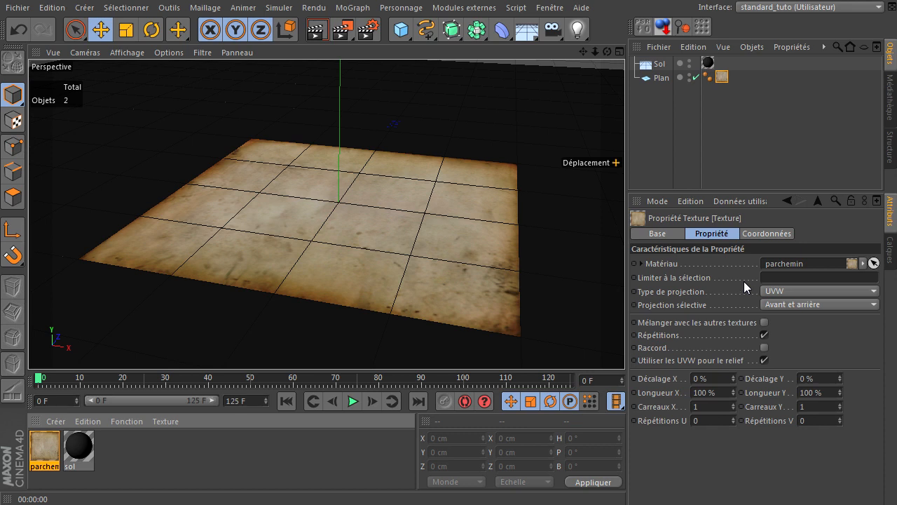
left_click(662, 145)
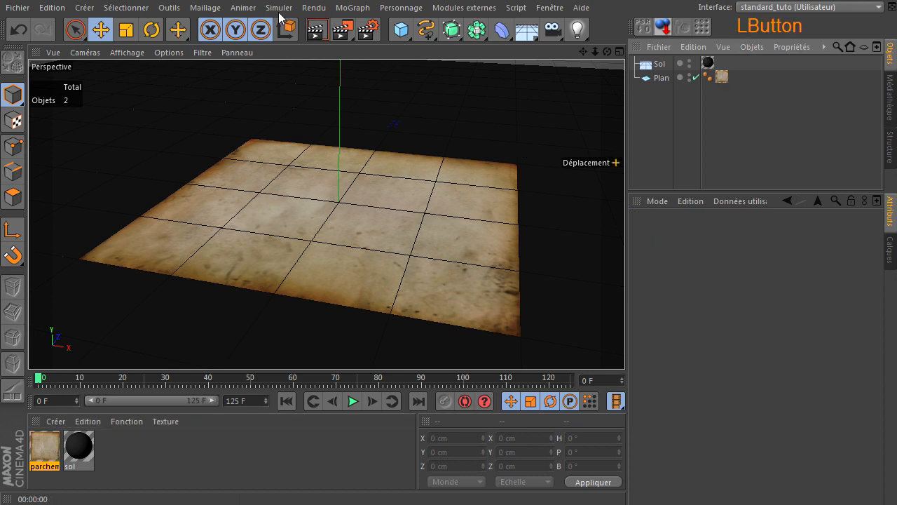
left_click_drag(608, 52, 624, 343)
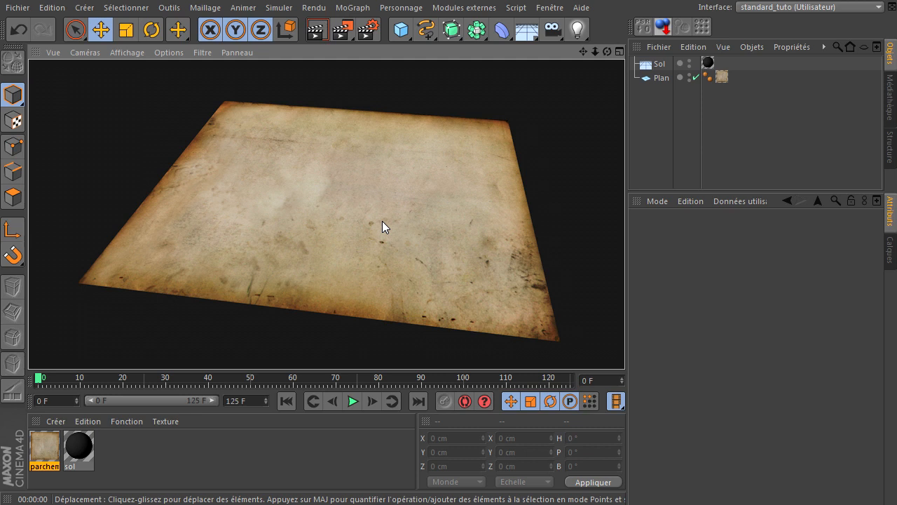
Step: Place the parchemin material after sol, duplicate it and rename the copy carte
left_click(51, 442)
left_click_drag(108, 442, 108, 443)
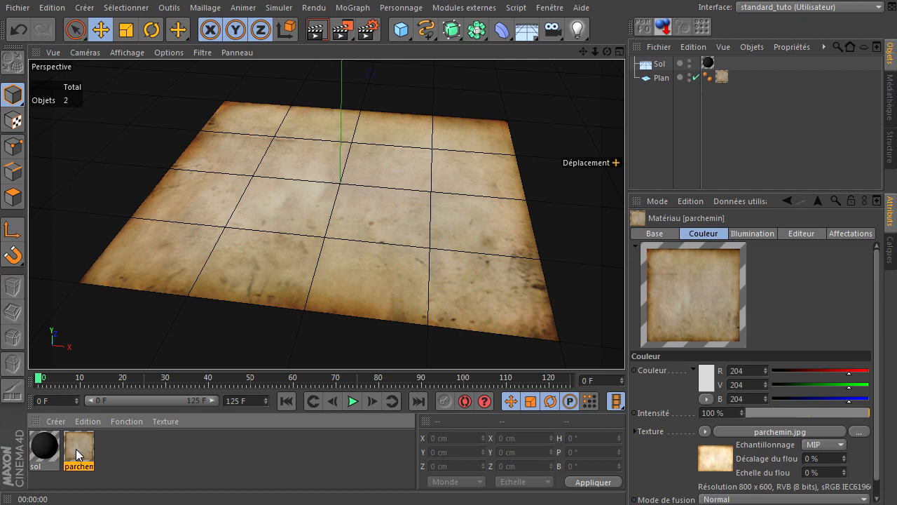
left_click_drag(78, 451, 134, 453, "ctrl")
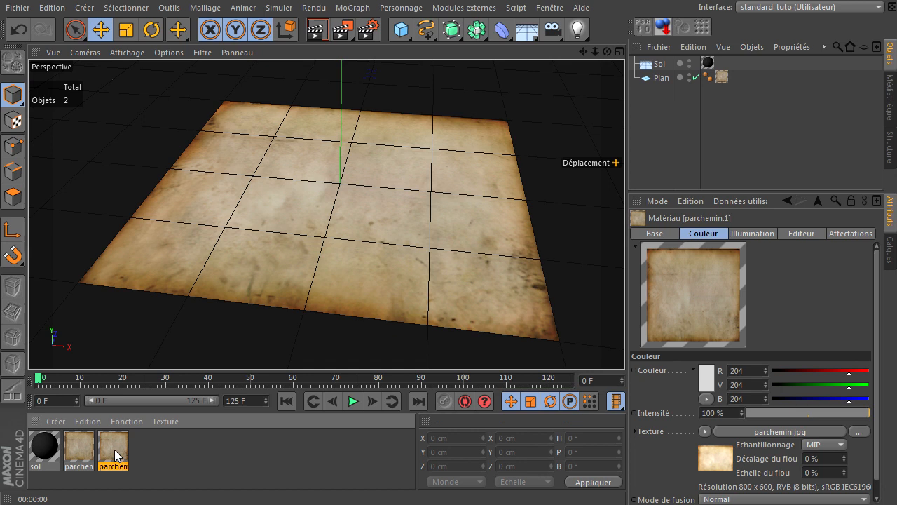
double_click(113, 466)
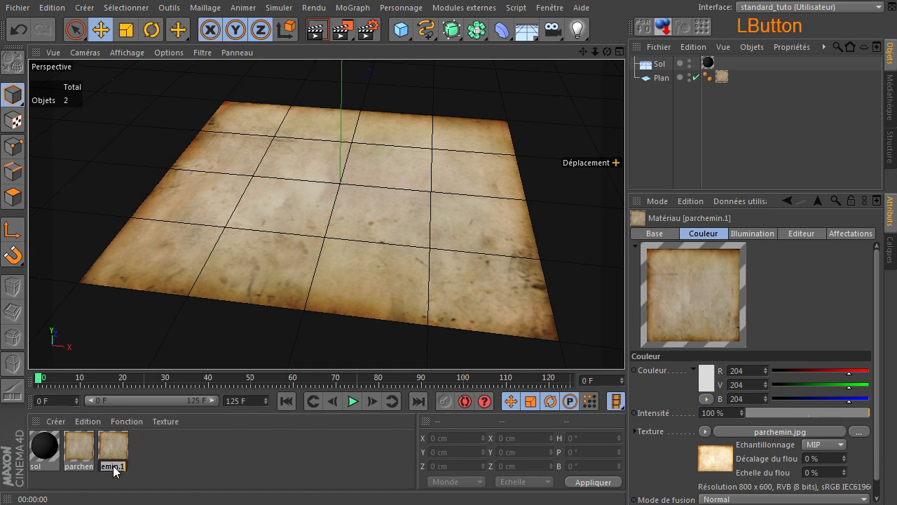
type("cart")
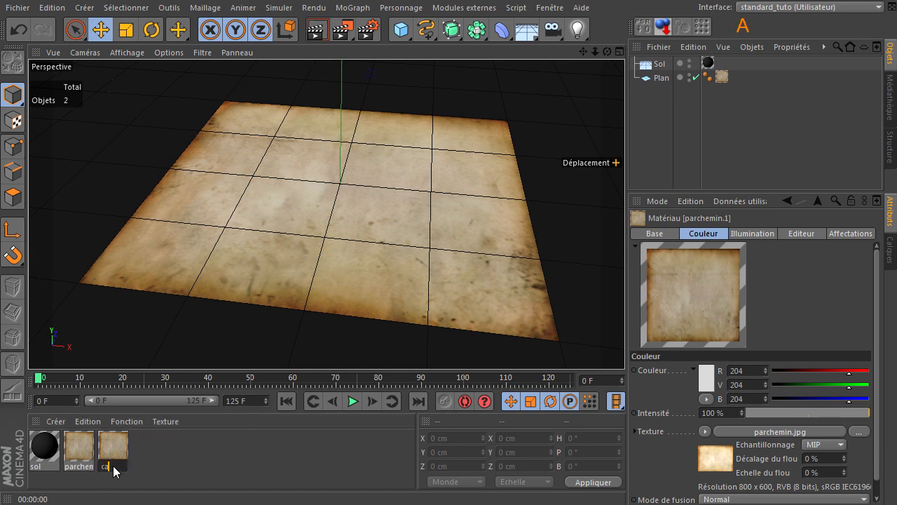
type("e")
left_click(118, 455)
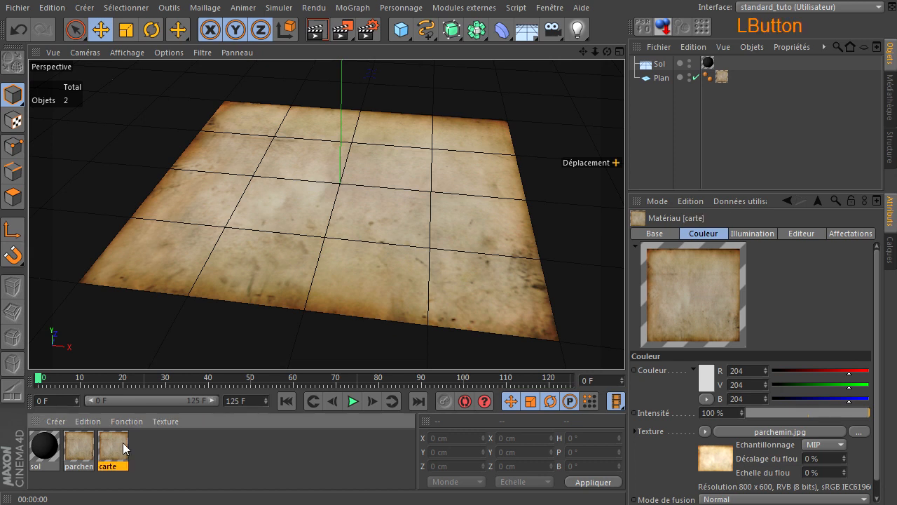
Step: Replace the carte material's colour texture with carte.png and close the material editor
double_click(125, 449)
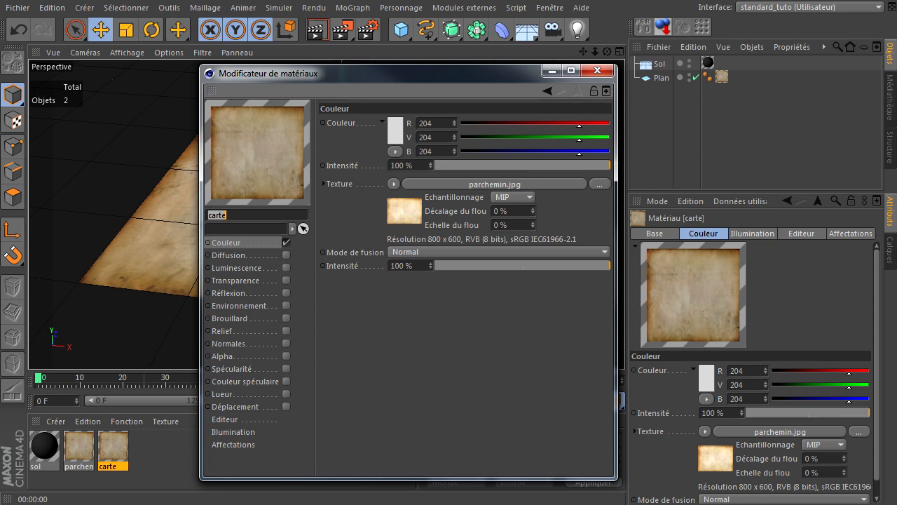
left_click(776, 274)
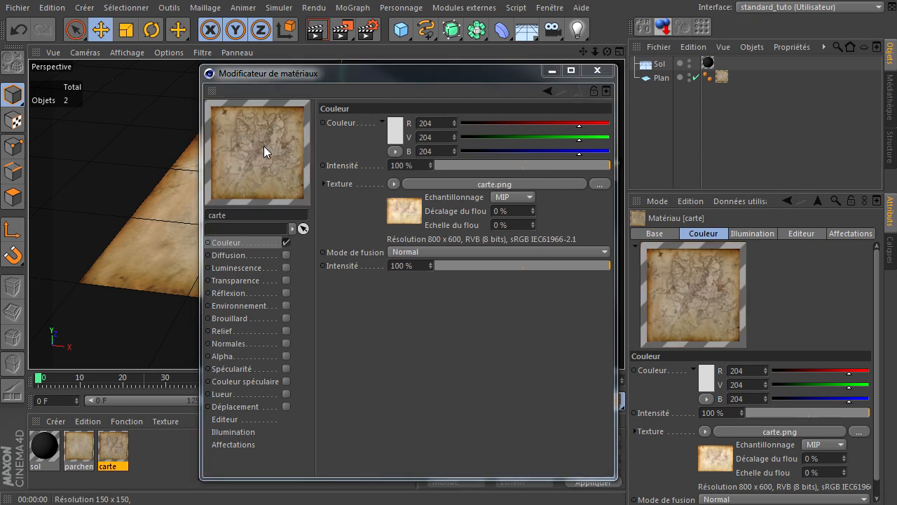
left_click(602, 73)
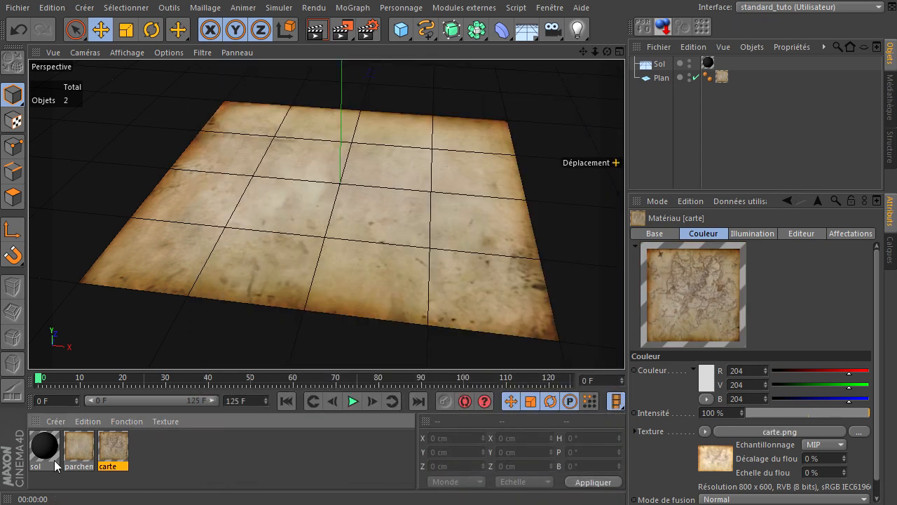
Step: Apply the carte material to the Plan object over its parchemin texture and test-render the view
left_click_drag(114, 451, 646, 74)
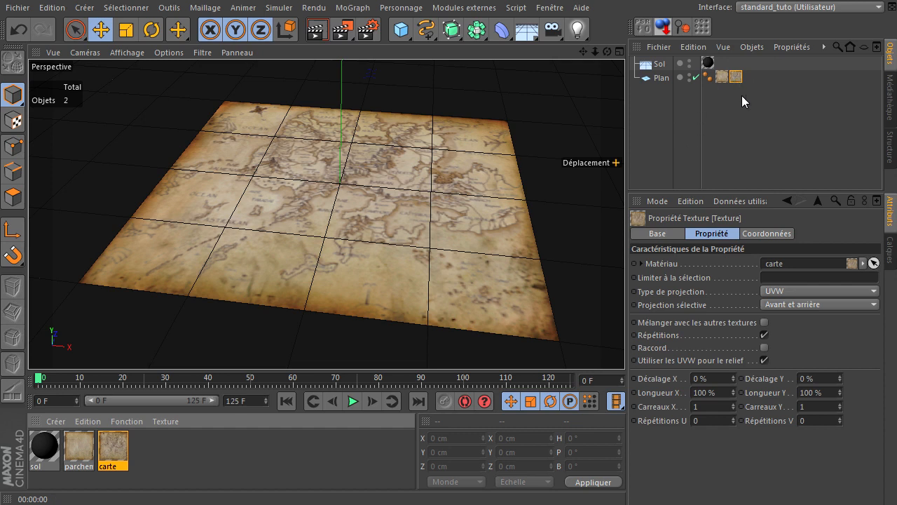
left_click(722, 77)
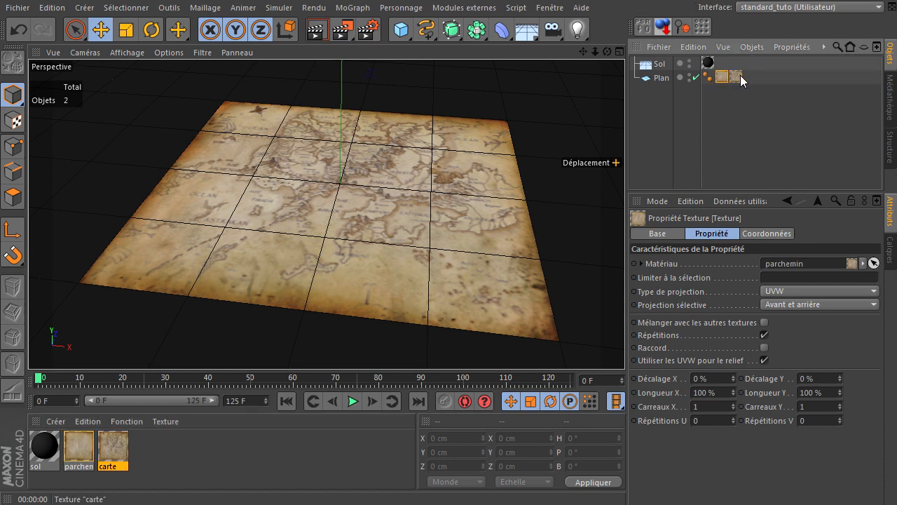
left_click(736, 77)
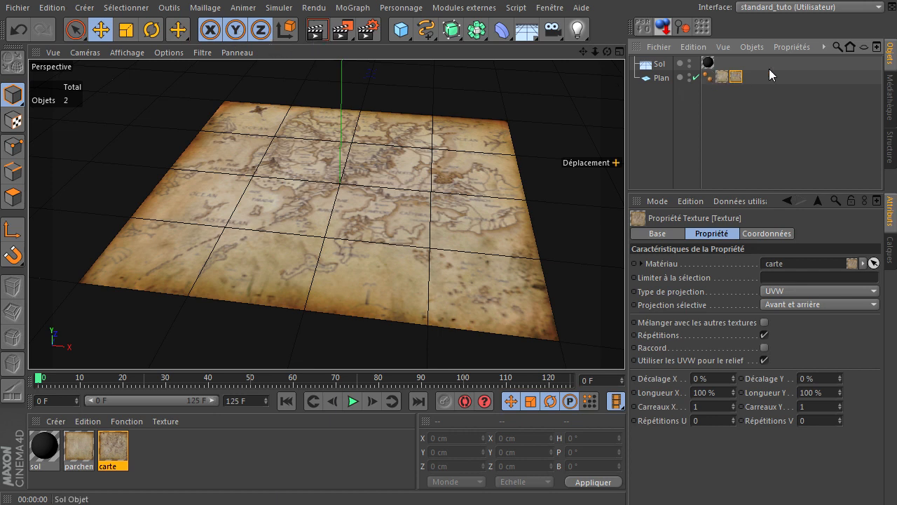
left_click(315, 31)
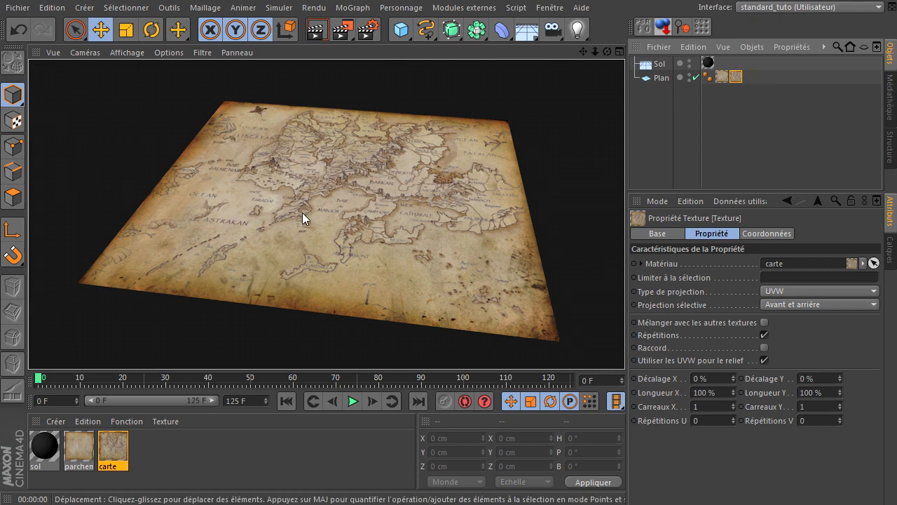
Step: Enable the alpha channel on the carte material and move its editor aside to uncover the parchment plane
double_click(113, 450)
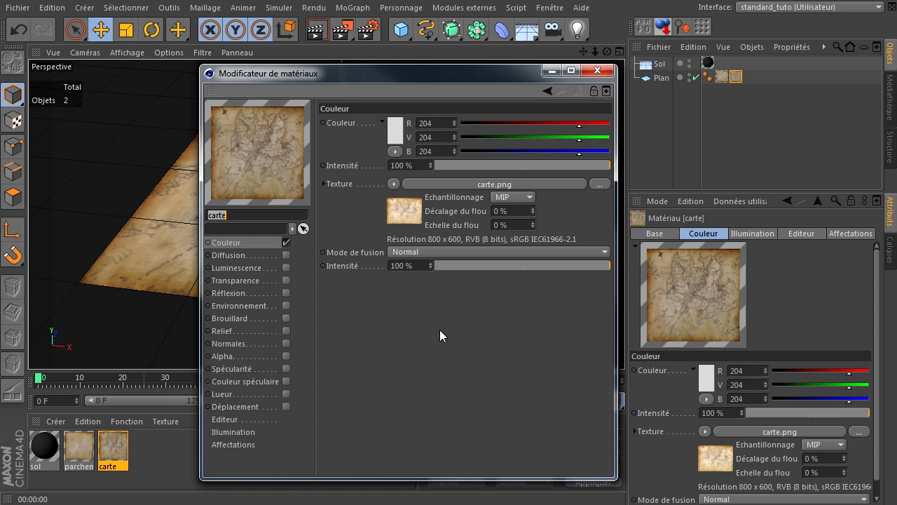
left_click(288, 359)
left_click_drag(367, 80, 622, 101)
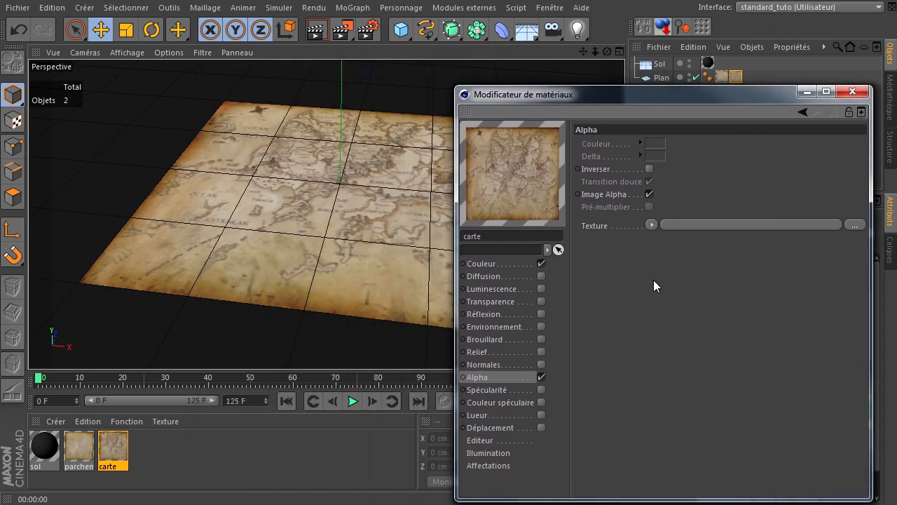
Step: Assign a Couleur shader as the carte material's alpha texture and test-render the view
left_click(651, 224)
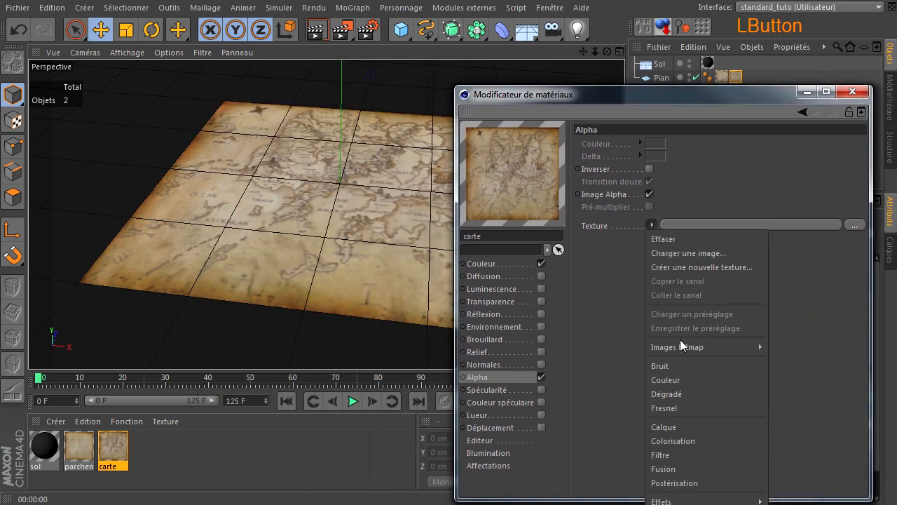
left_click(684, 379)
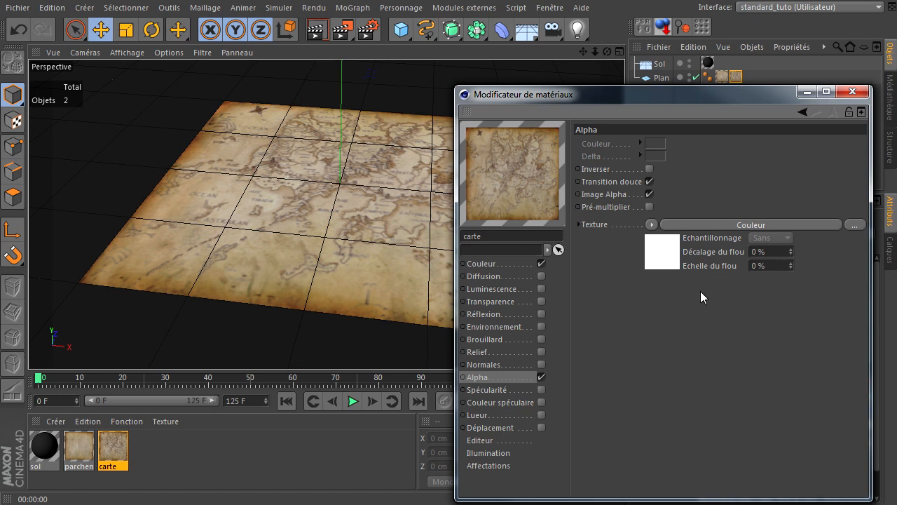
left_click(358, 239)
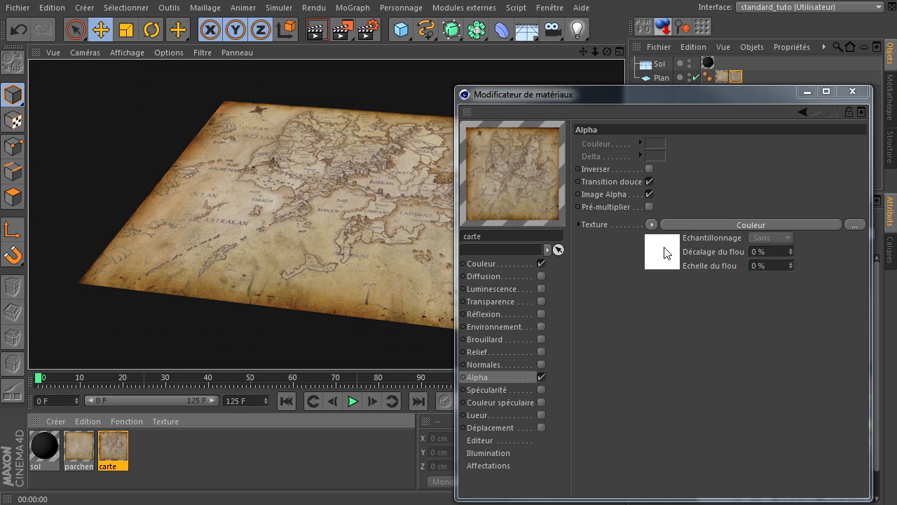
Step: Set the alpha Couleur shader to black (RGB 0, 0, 0) and test-render the plane
left_click(653, 226)
left_click(608, 261)
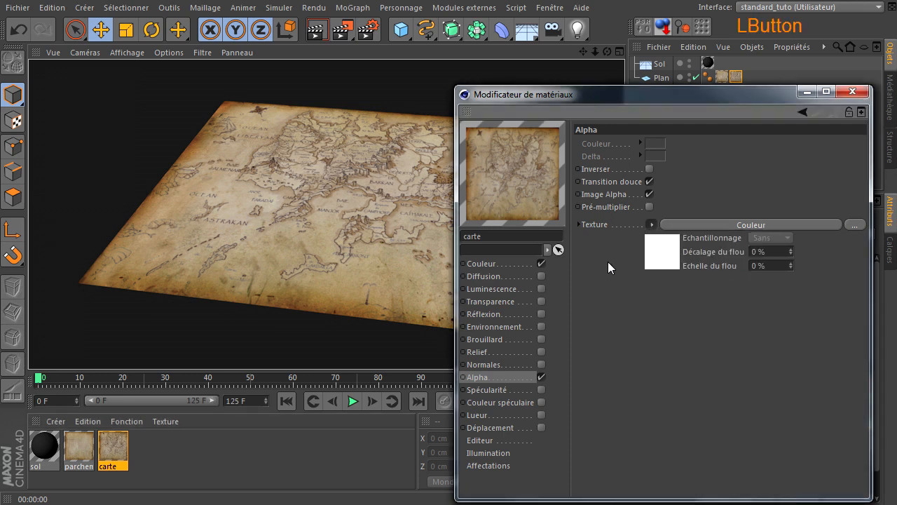
left_click(663, 257)
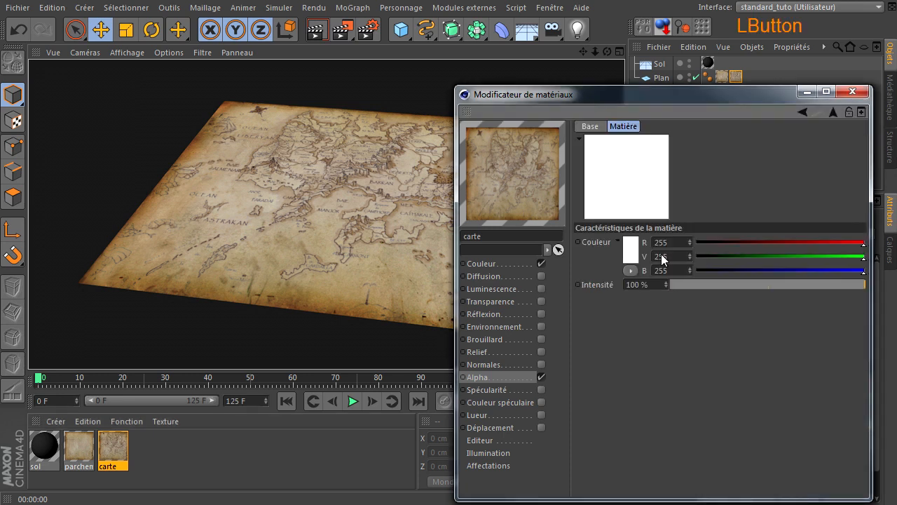
left_click(625, 249)
left_click_drag(631, 243, 492, 274)
left_click(614, 310)
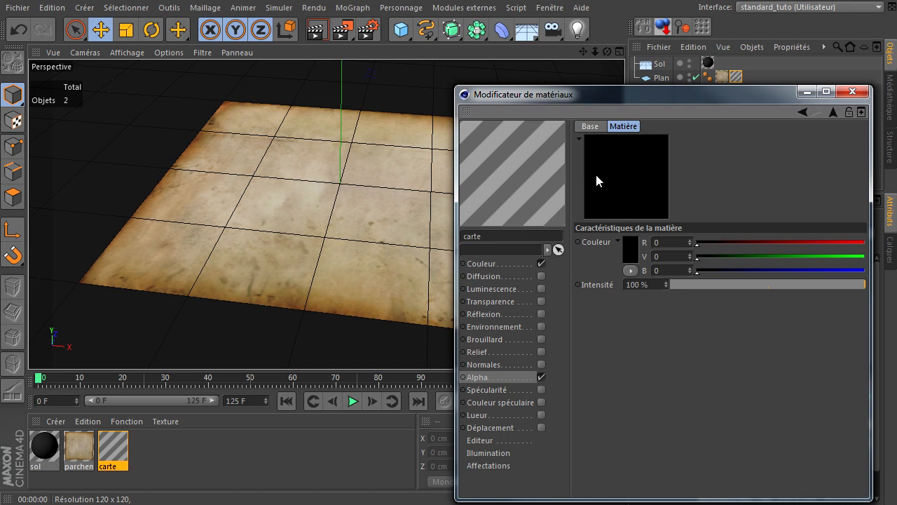
left_click(316, 34)
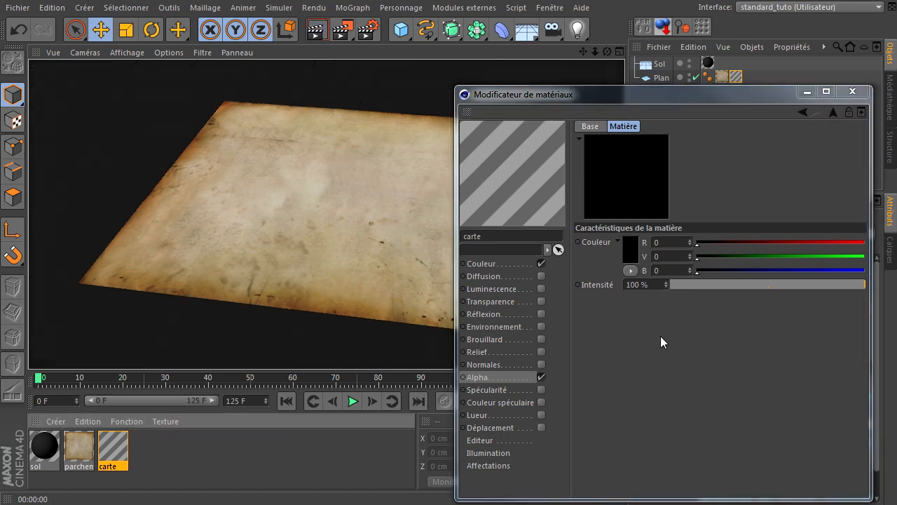
Step: Replace the carte material's alpha texture with a Dégradé shader and test-render the whole plane
left_click(487, 377)
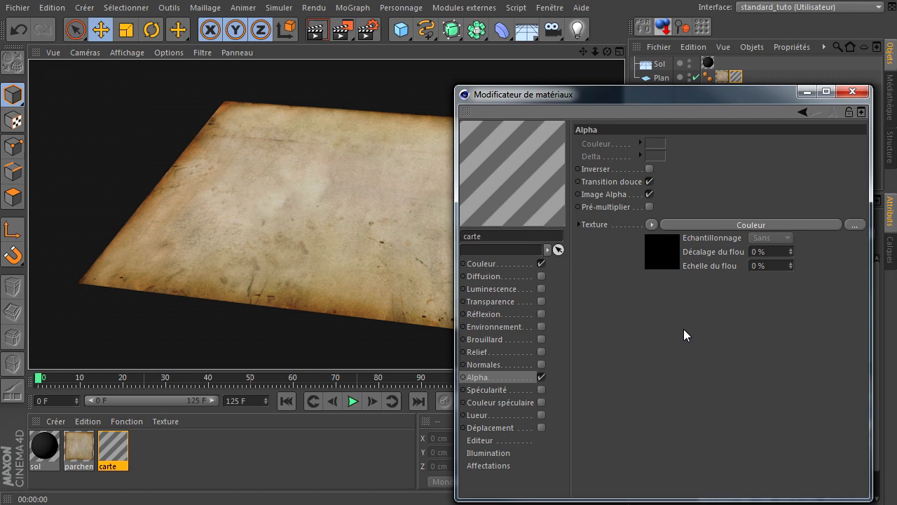
left_click(652, 226)
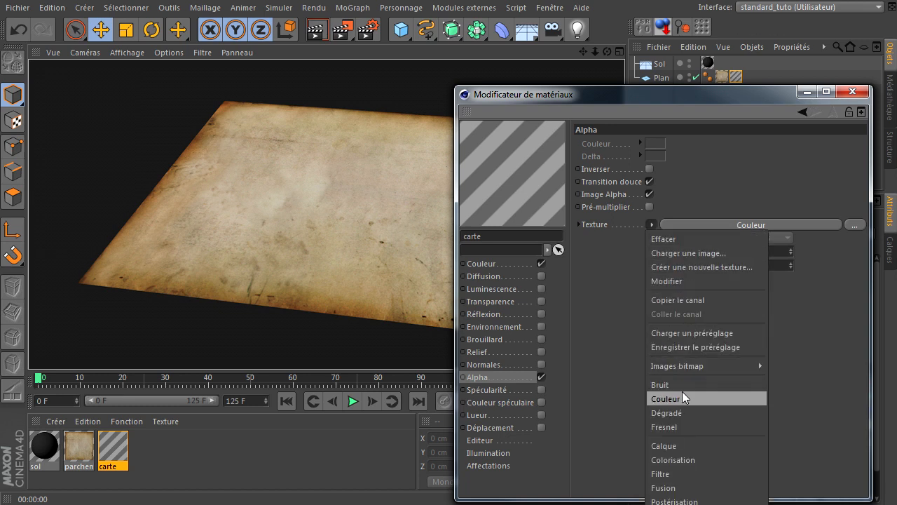
left_click(667, 412)
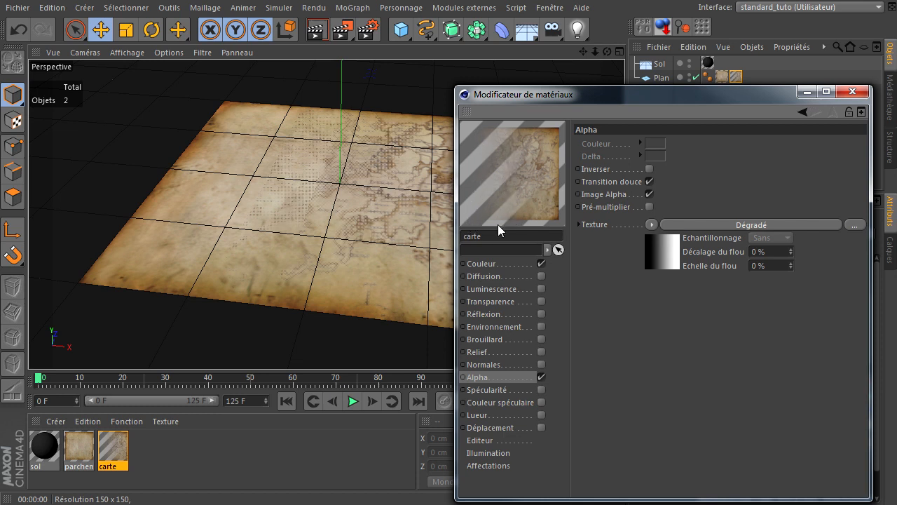
left_click_drag(548, 94, 690, 99)
left_click(319, 31)
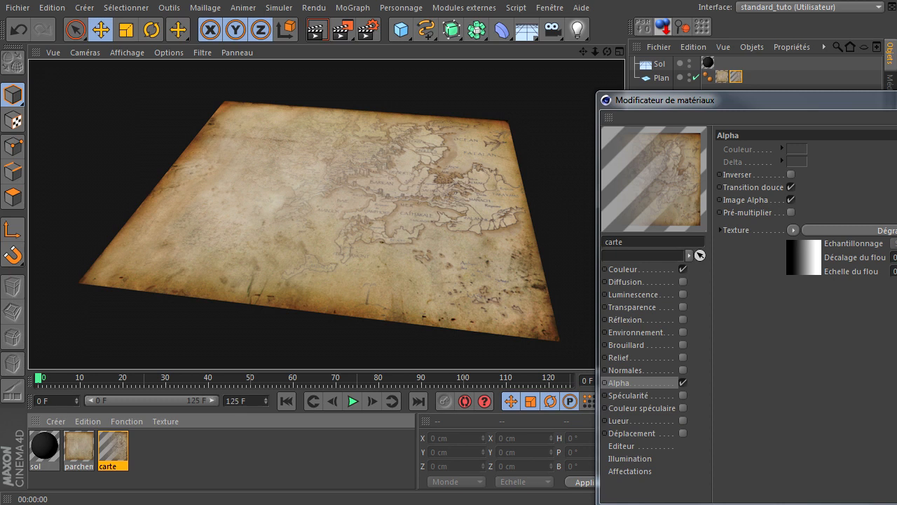
Step: Move the alpha gradient's black and white knots close together, about 40% along, to form a sharp transition
left_click_drag(872, 102, 581, 75)
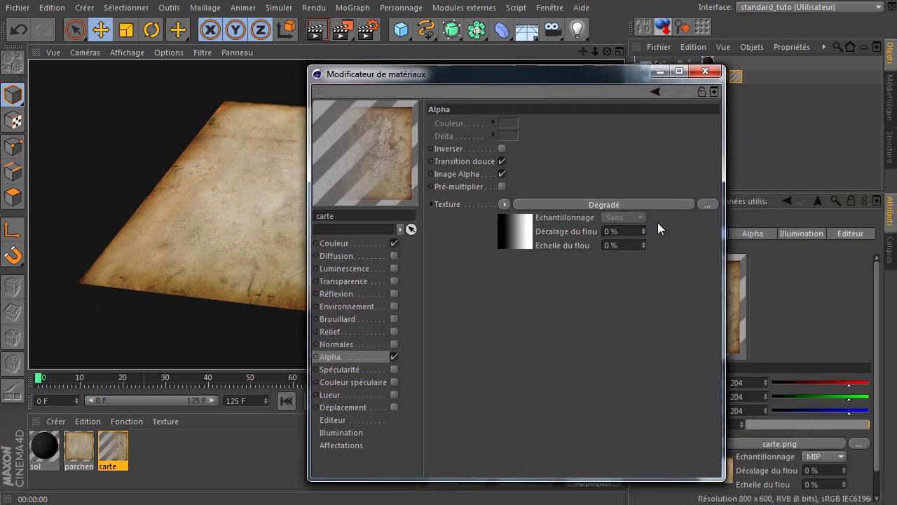
left_click(607, 205)
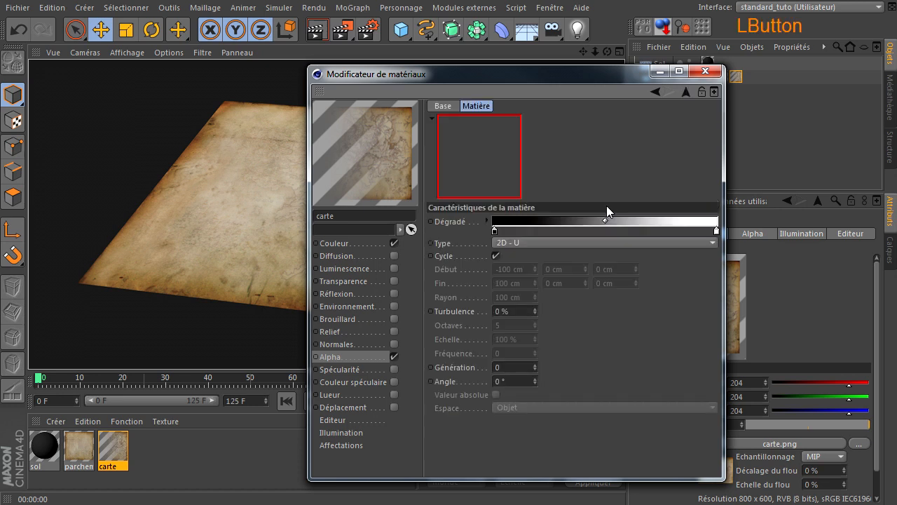
left_click_drag(494, 230, 579, 231)
left_click_drag(717, 231, 590, 231)
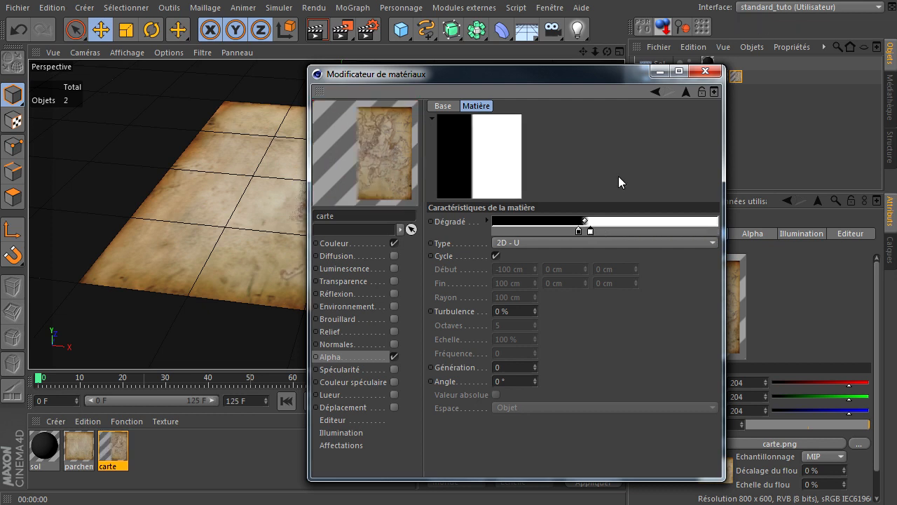
Step: Test-render the whole plane to check the sharp alpha transition between parchment and map
left_click_drag(586, 80, 730, 80)
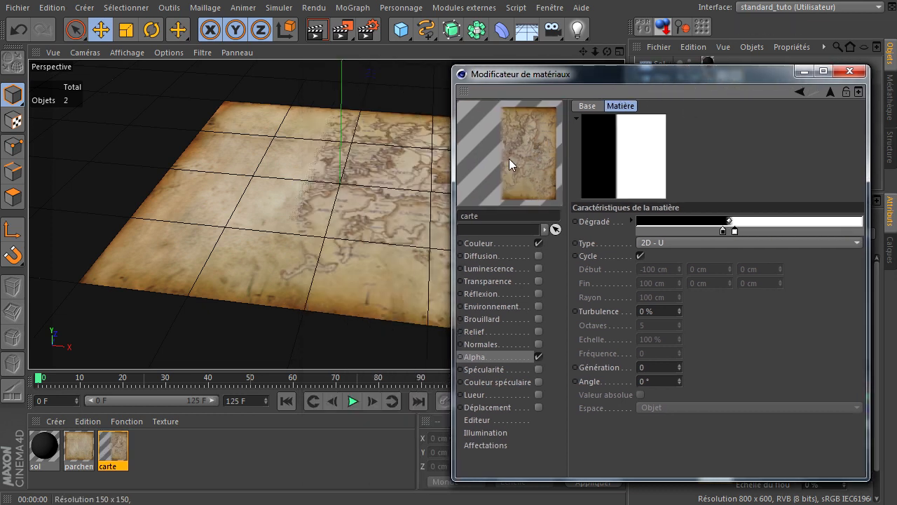
left_click(346, 65)
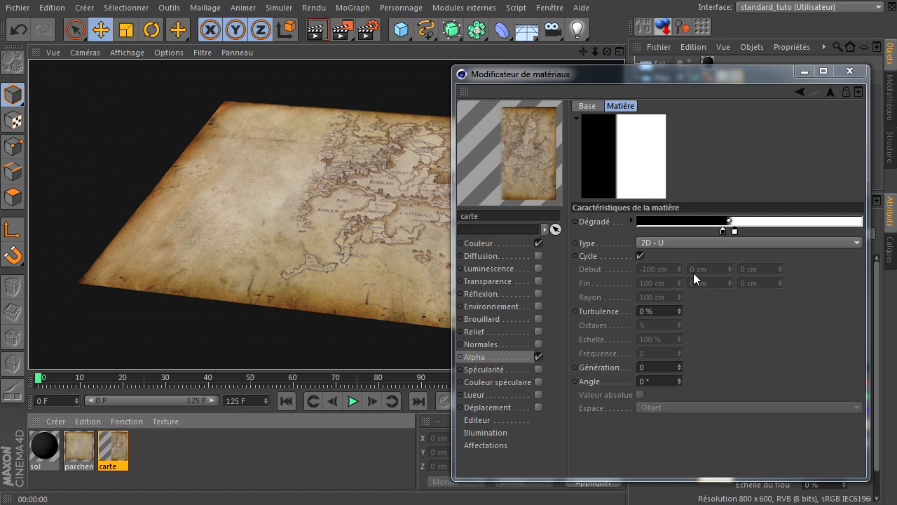
left_click_drag(640, 79, 733, 85)
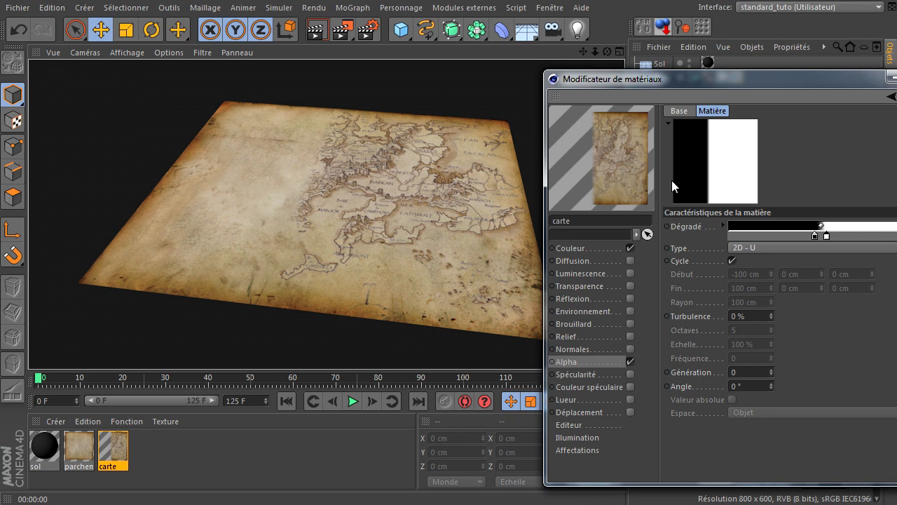
Step: Spread the alpha gradient's black and white knots to opposite ends and set the gradient type to 2D - V
left_click_drag(788, 80, 542, 72)
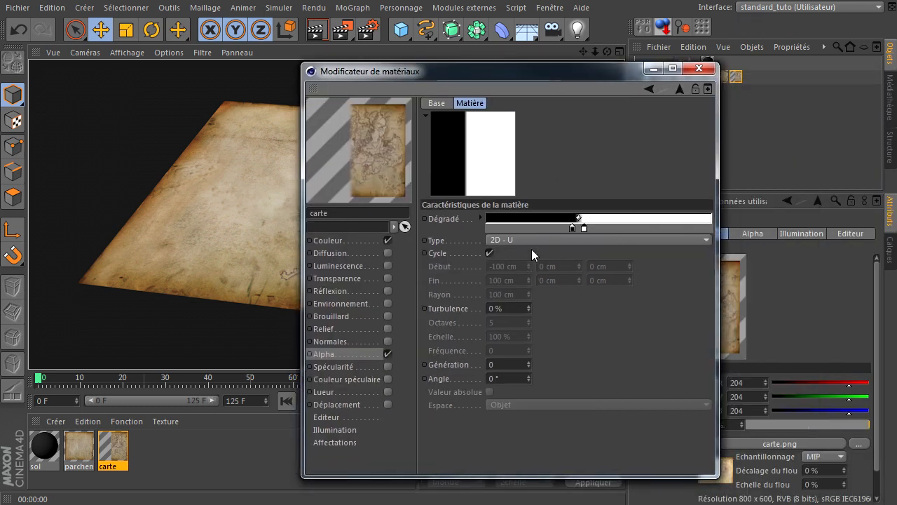
left_click_drag(573, 229, 446, 228)
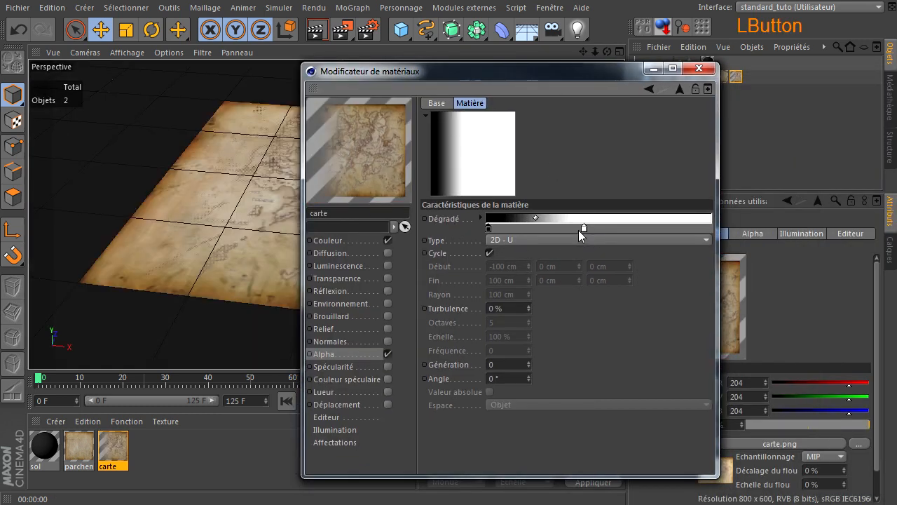
left_click_drag(582, 230, 728, 231)
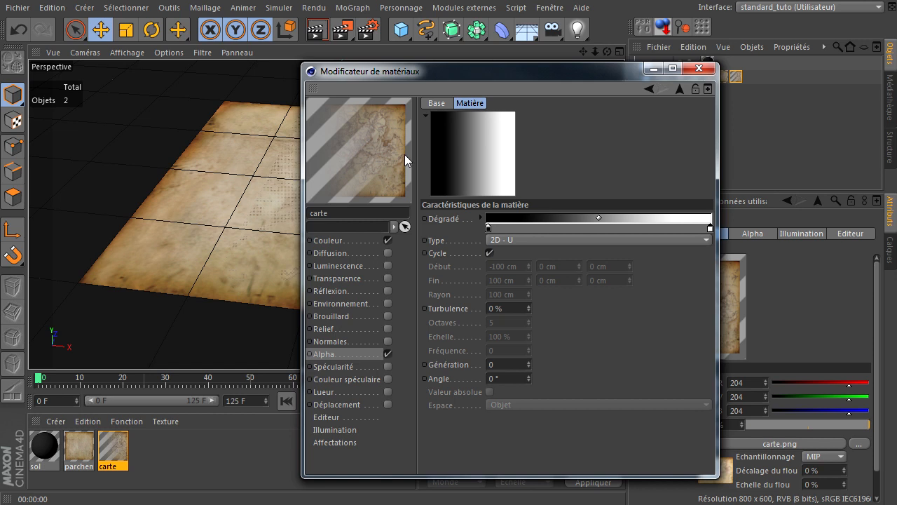
left_click(572, 239)
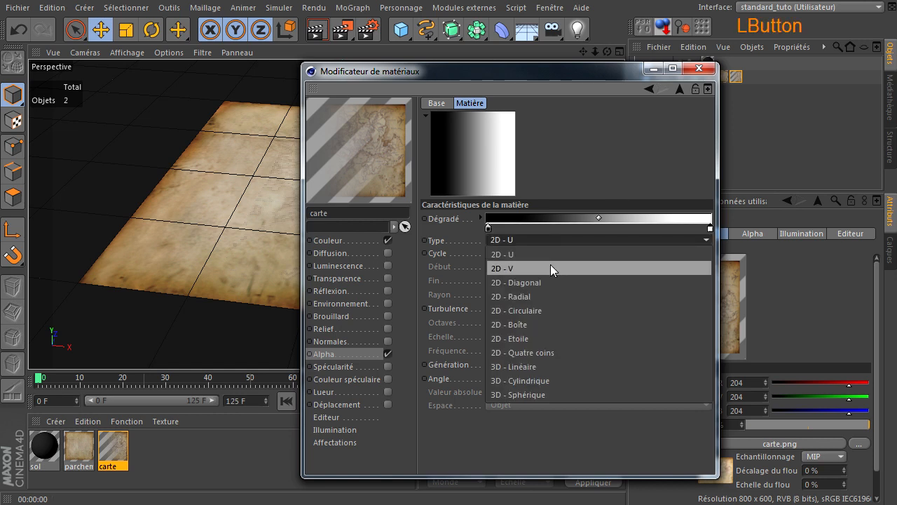
left_click(550, 267)
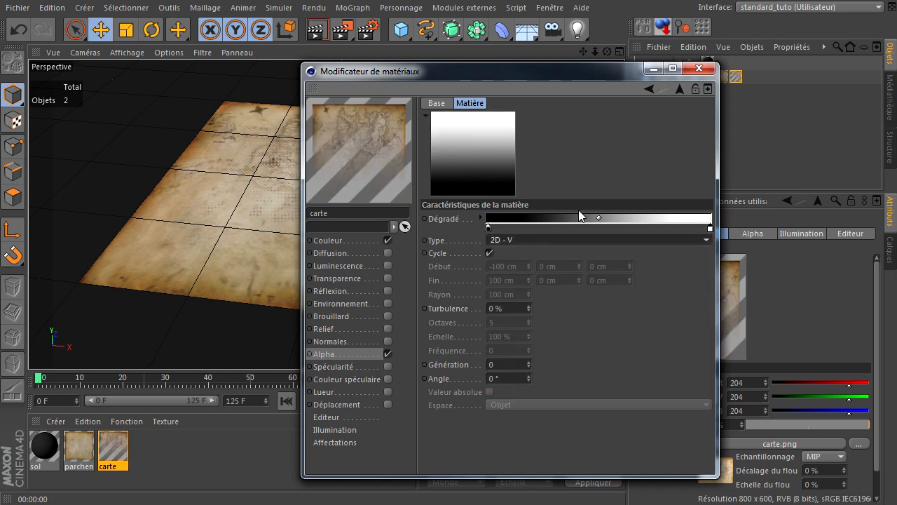
Step: Set the alpha gradient type to 2D - Circulaire and test-render the plane
left_click(584, 242)
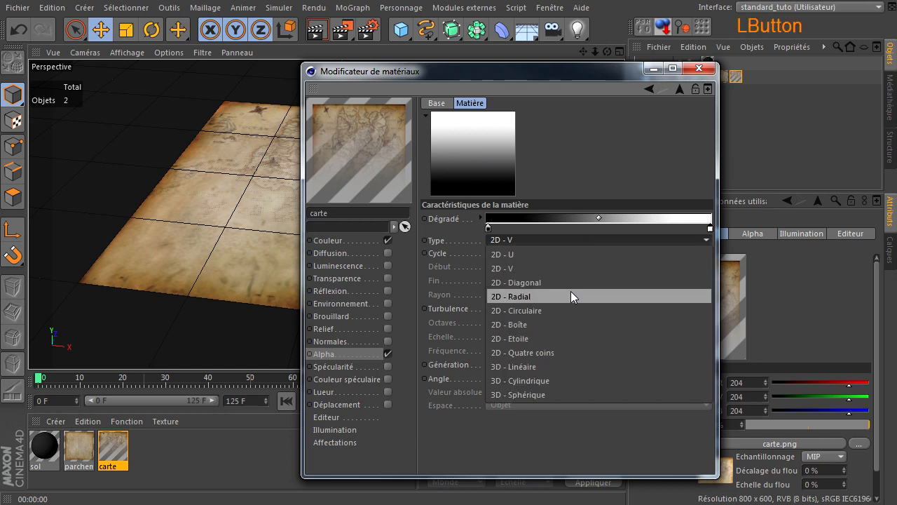
left_click(545, 310)
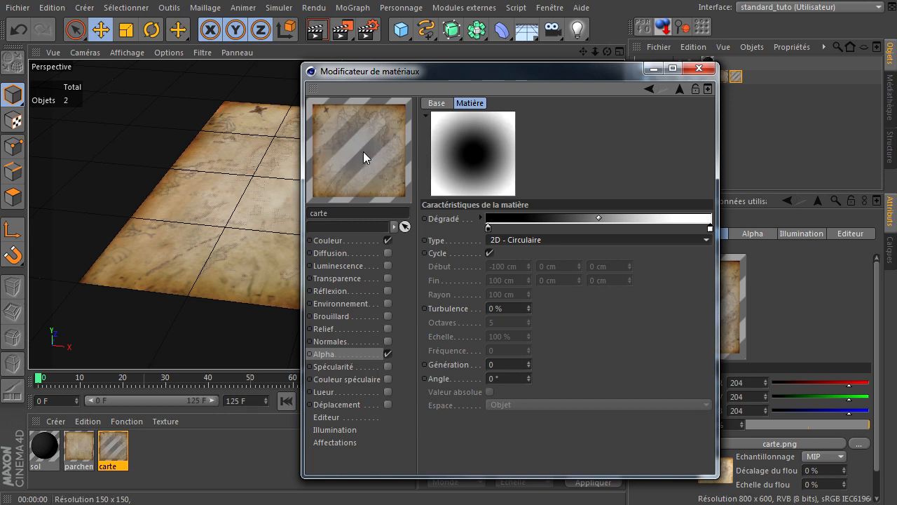
left_click_drag(379, 71, 593, 79)
left_click(313, 31)
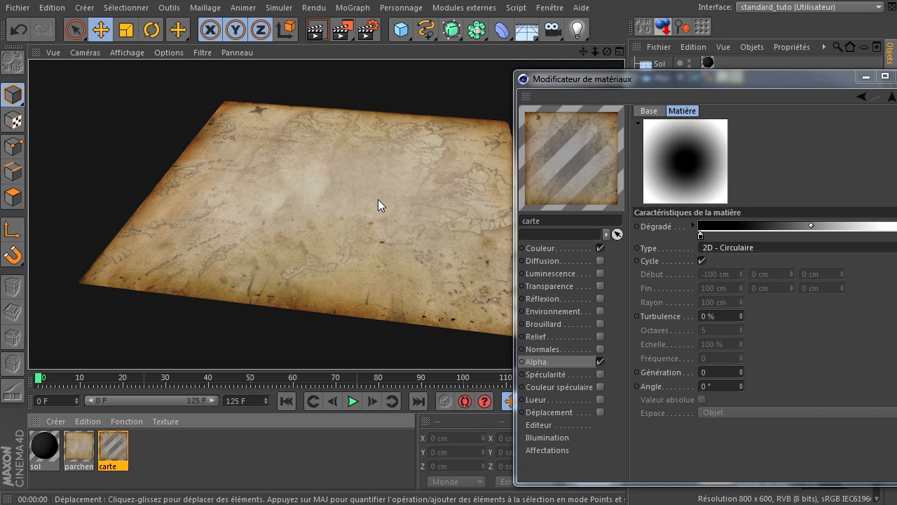
Step: Swap the gradient's knots, with white near the start and black at about 70%, and test-render the plane
left_click_drag(819, 80, 659, 71)
left_click_drag(541, 228, 662, 227)
left_click_drag(763, 228, 556, 230)
left_click_drag(664, 224, 704, 226)
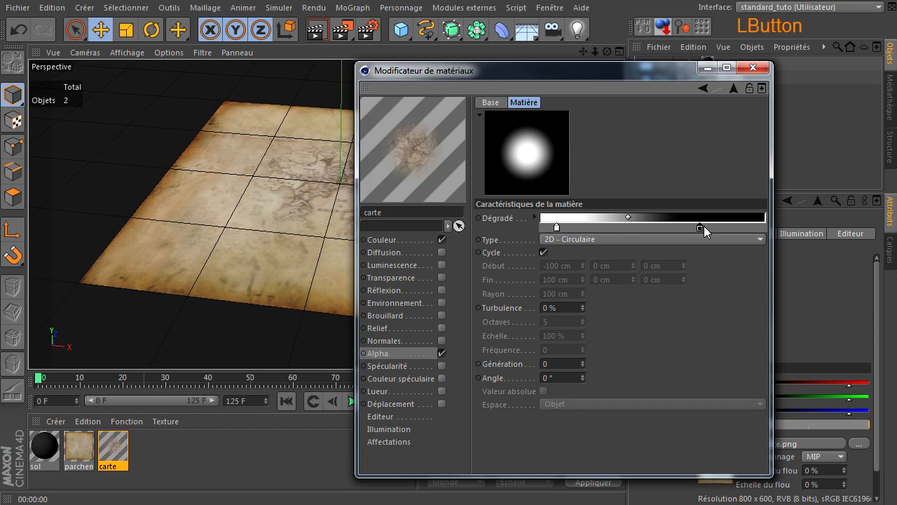
left_click_drag(601, 75, 773, 80)
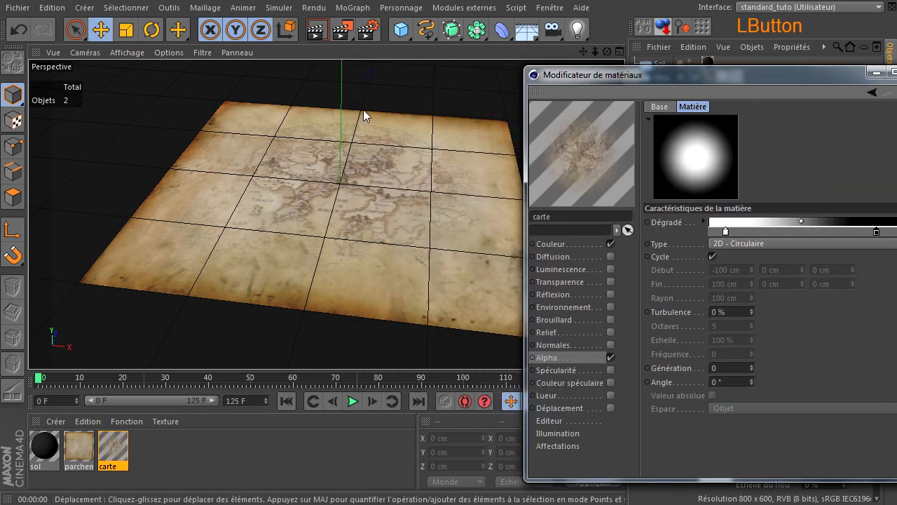
left_click(317, 30)
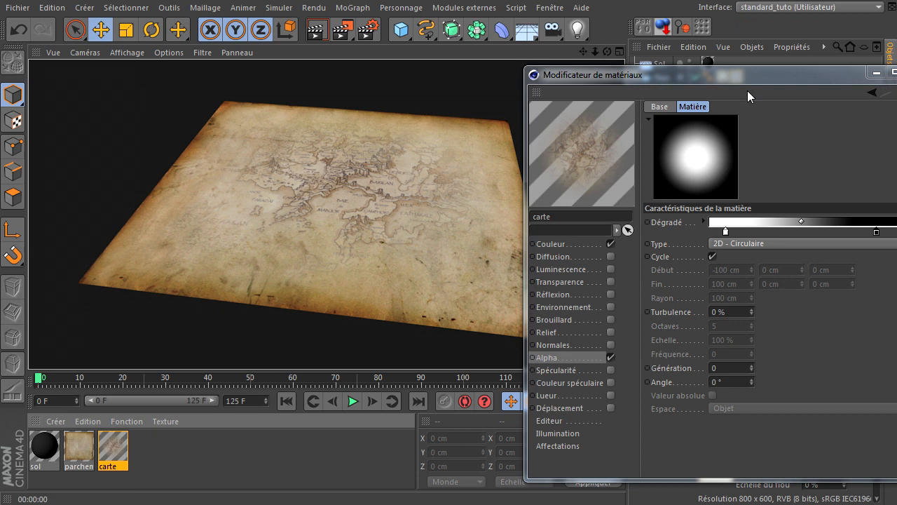
Step: Bring the white and black knots together at about 40% for a sharp-edged circle and test-render the plane
left_click_drag(747, 77, 559, 73)
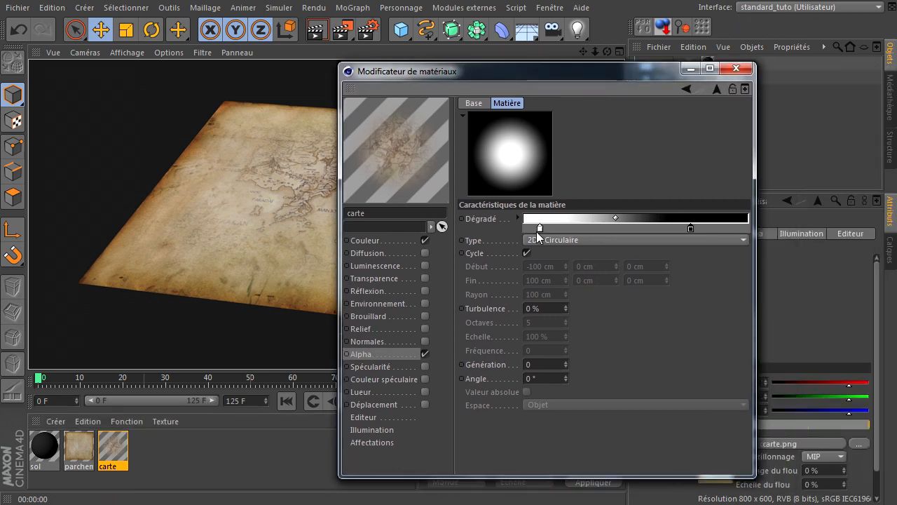
left_click_drag(541, 229, 612, 231)
left_click_drag(691, 229, 617, 237)
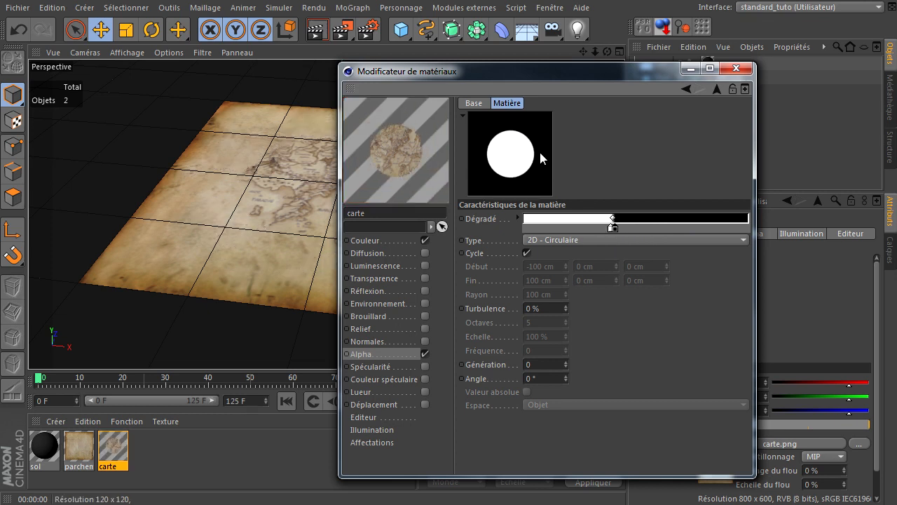
left_click_drag(478, 75, 642, 71)
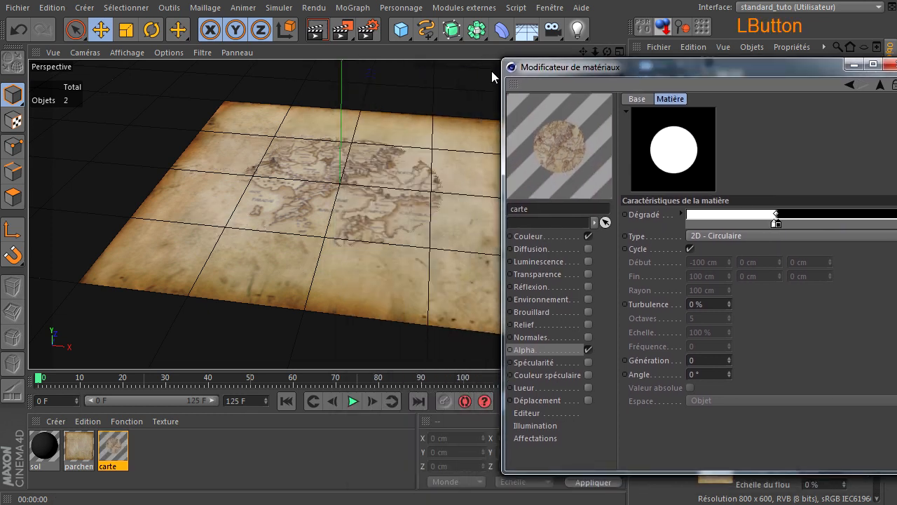
left_click(316, 31)
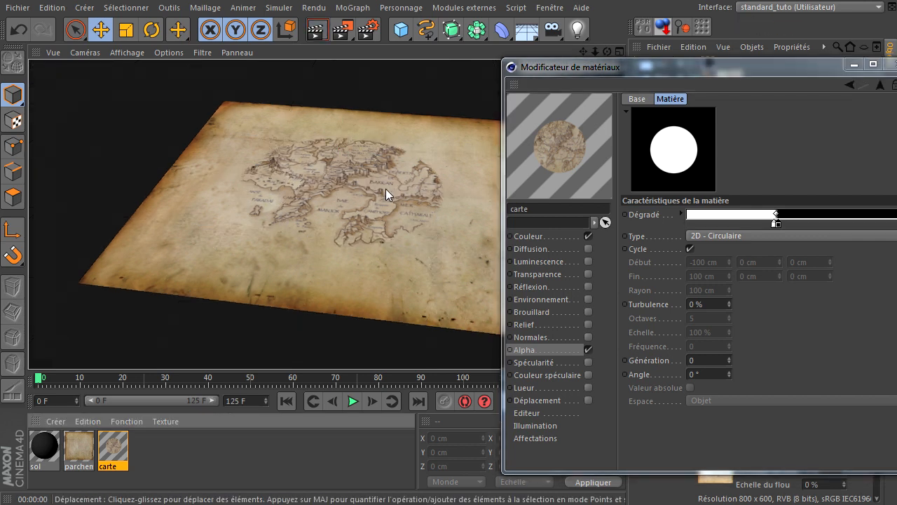
Step: Set the alpha gradient's Turbulence to 20% to roughen the circle's edge and test-render the plane
left_click_drag(736, 75, 676, 75)
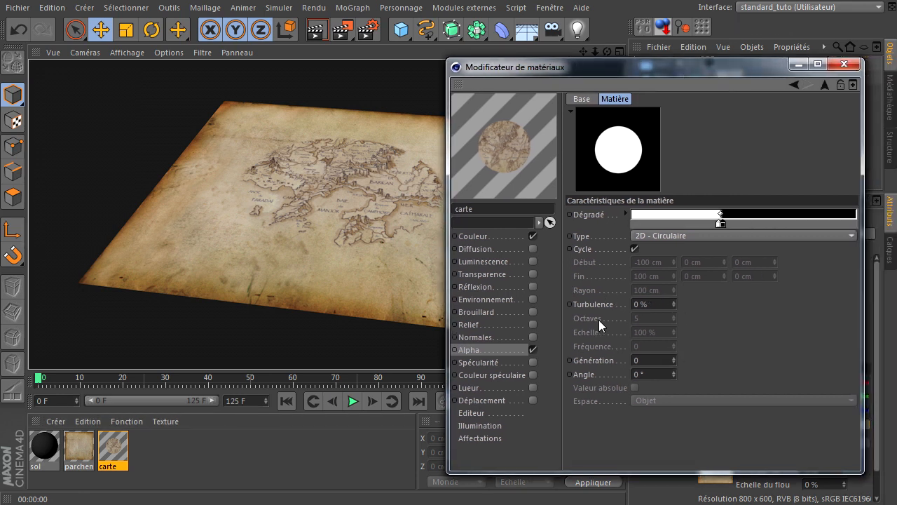
left_click(664, 305)
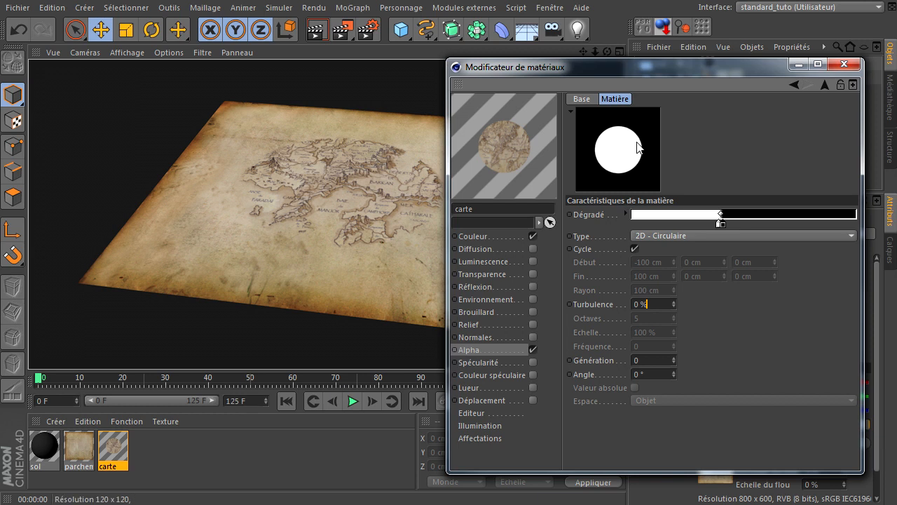
left_click(674, 301)
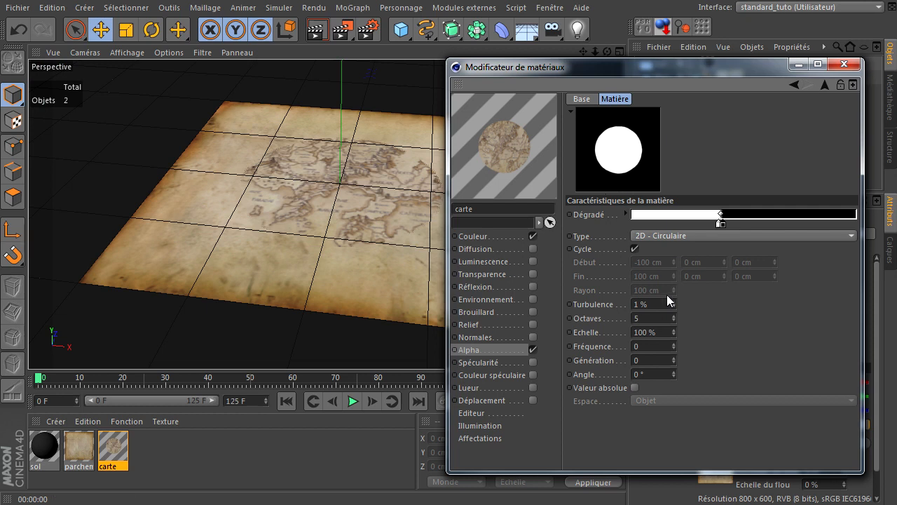
left_click_drag(675, 301, 675, 300)
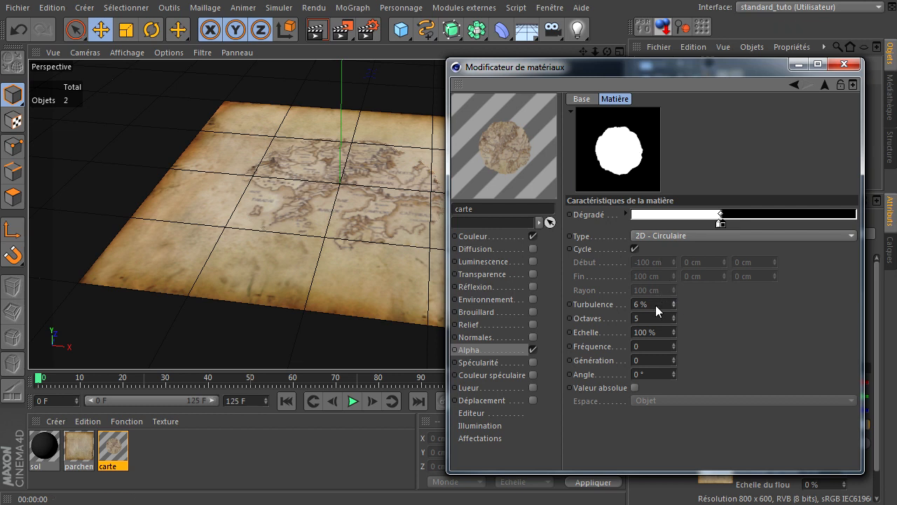
left_click_drag(655, 305, 630, 312)
type("20")
left_click(720, 325)
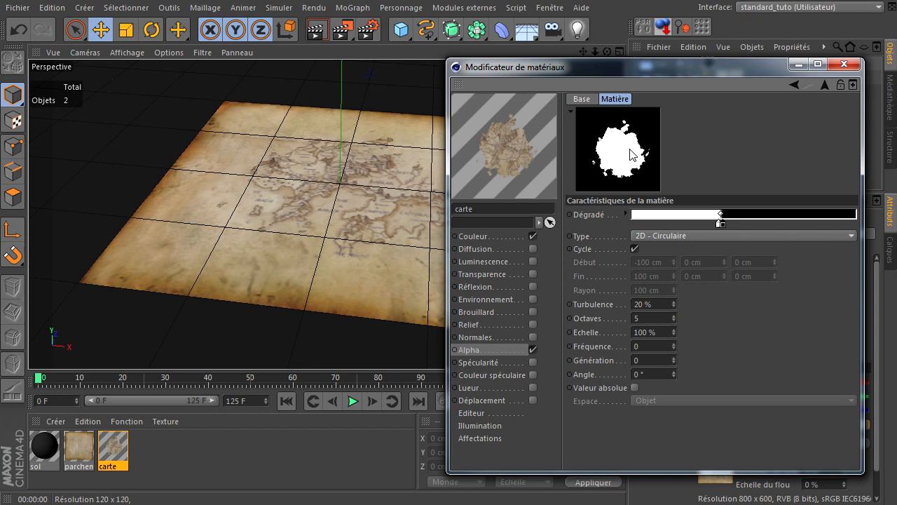
left_click_drag(542, 72, 621, 68)
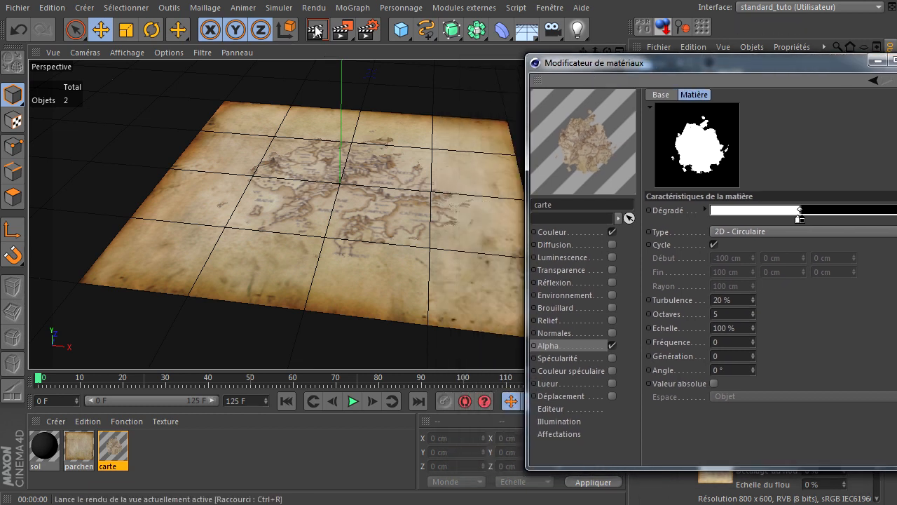
left_click(317, 29)
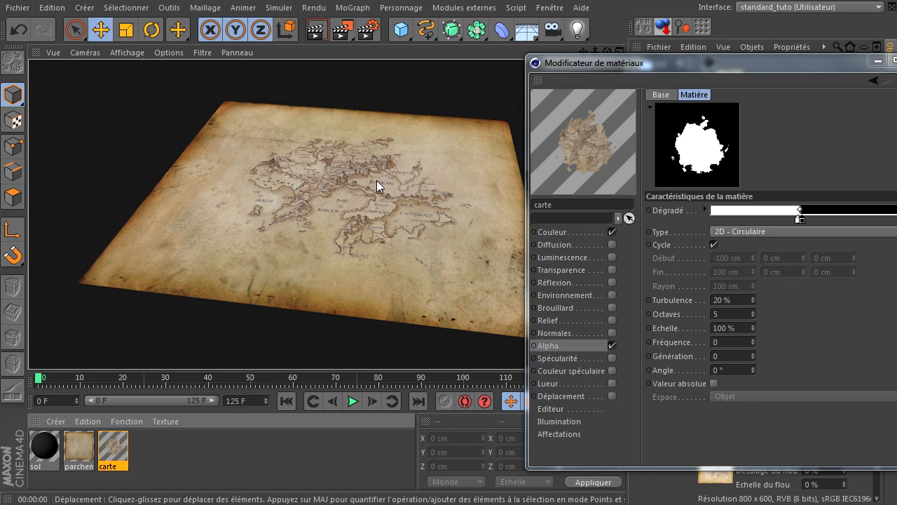
Step: Move both the white and black knots to the very start of the alpha gradient and test-render the plane
left_click_drag(804, 70, 723, 70)
left_click(729, 282)
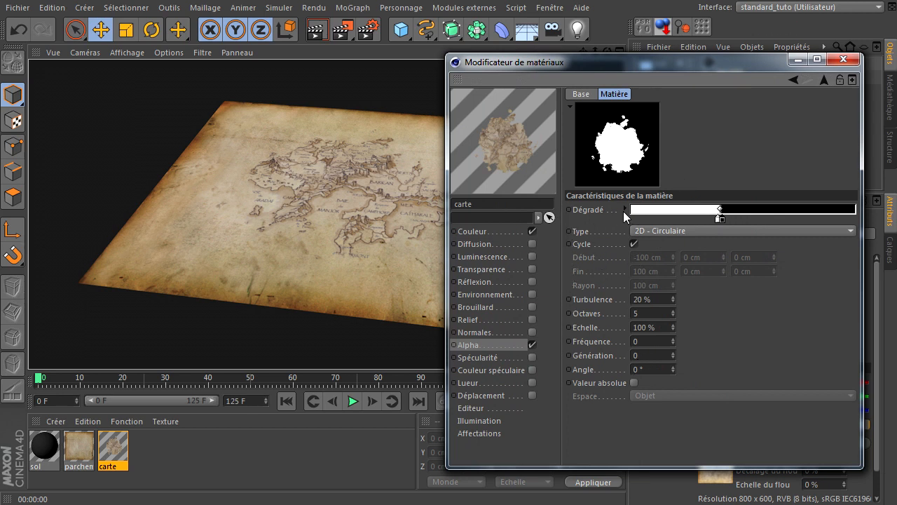
left_click(717, 221)
left_click_drag(684, 221, 631, 220)
left_click_drag(721, 220, 634, 214)
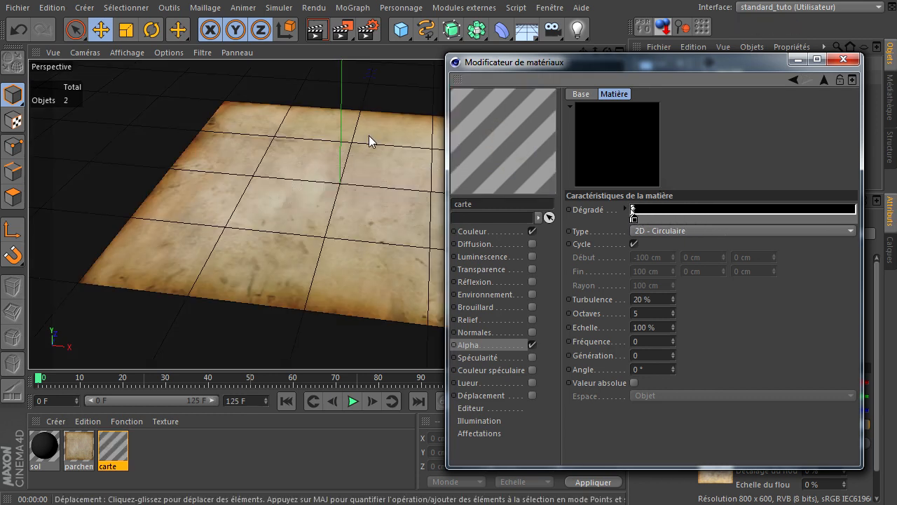
left_click(374, 220)
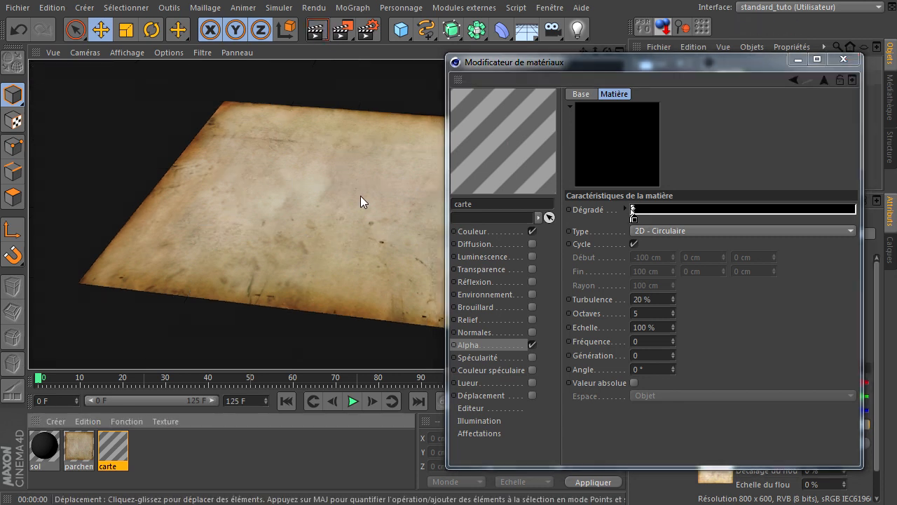
Step: Examine the order of the parchment and carte texture tags on the Plan object
left_click_drag(546, 62, 611, 181)
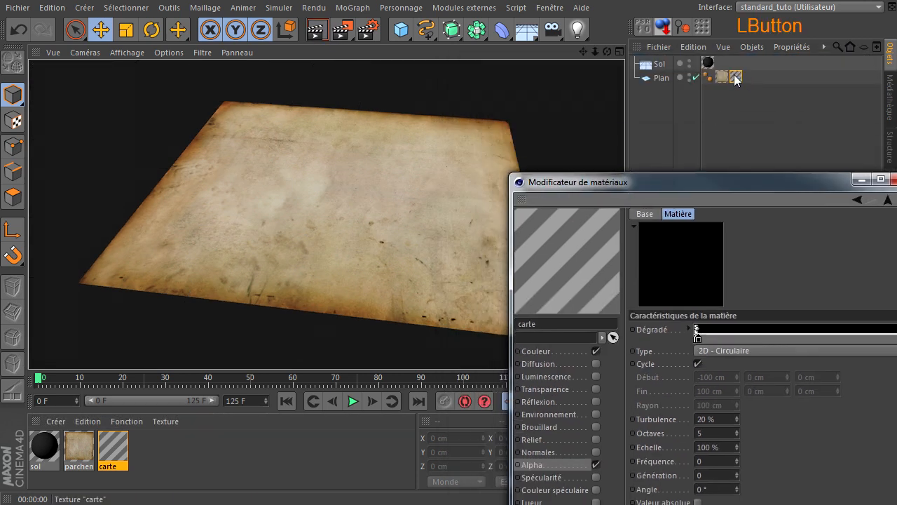
left_click(722, 78)
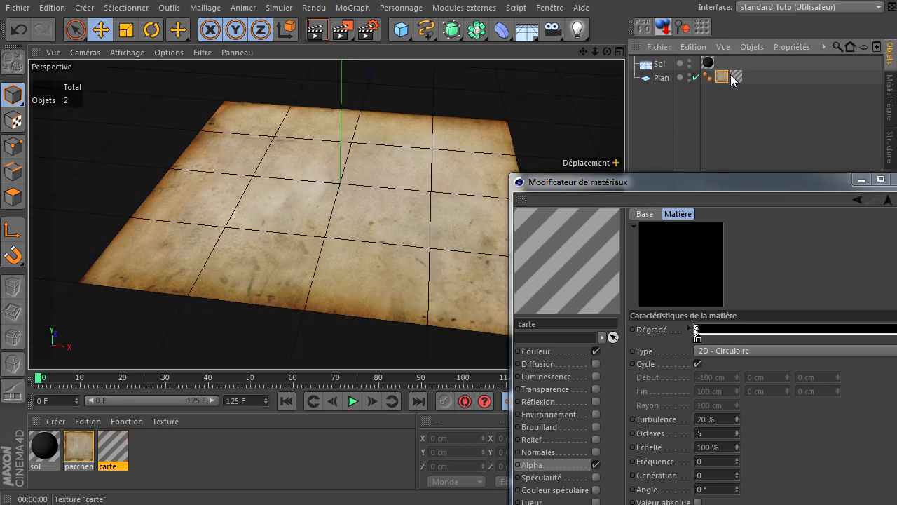
left_click(740, 76)
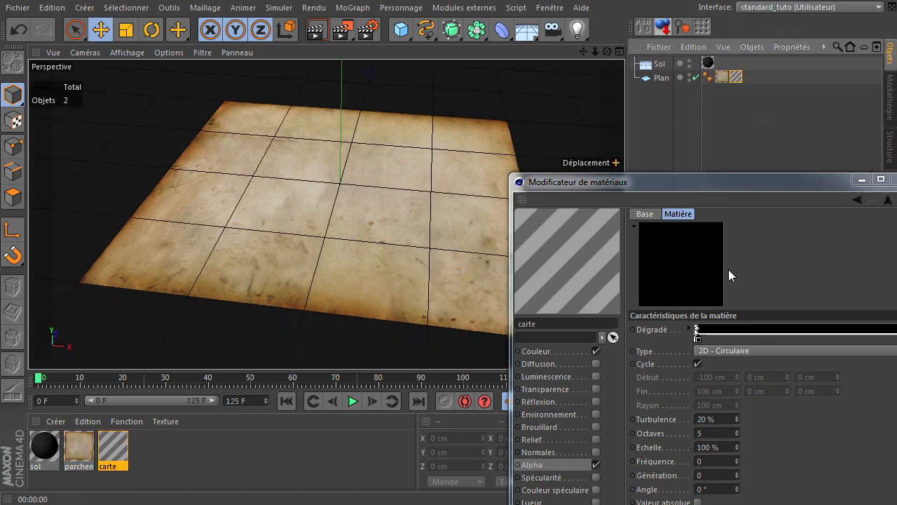
Step: Record a keyframe for the alpha gradient's Dégradé parameter at frame 10
left_click_drag(720, 180, 662, 82)
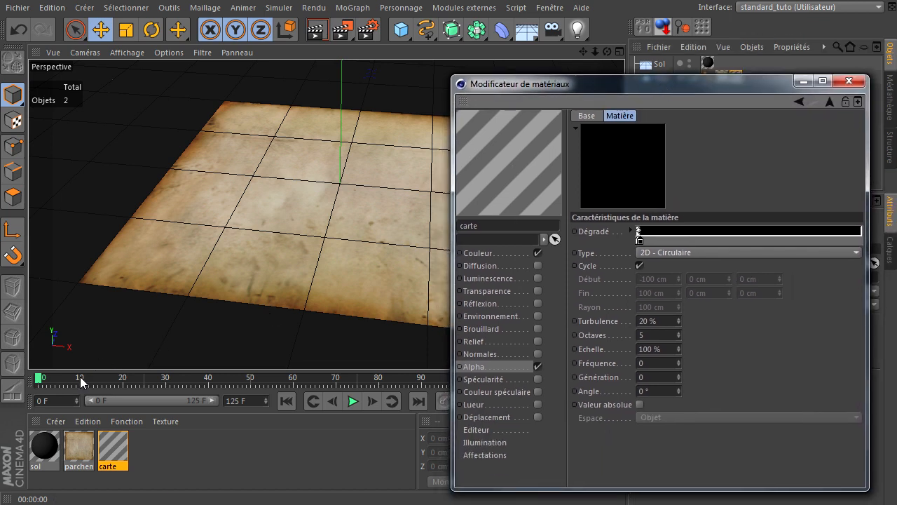
left_click(79, 377)
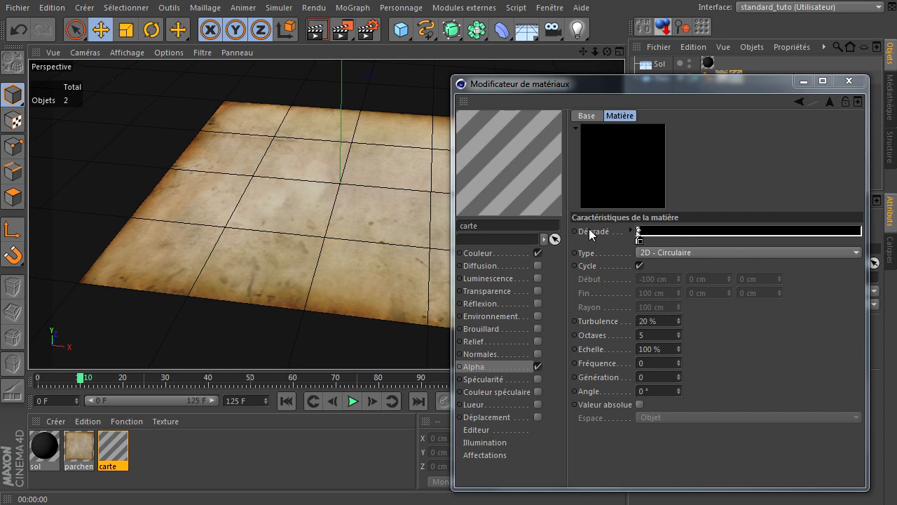
left_click(577, 235, "ctrl")
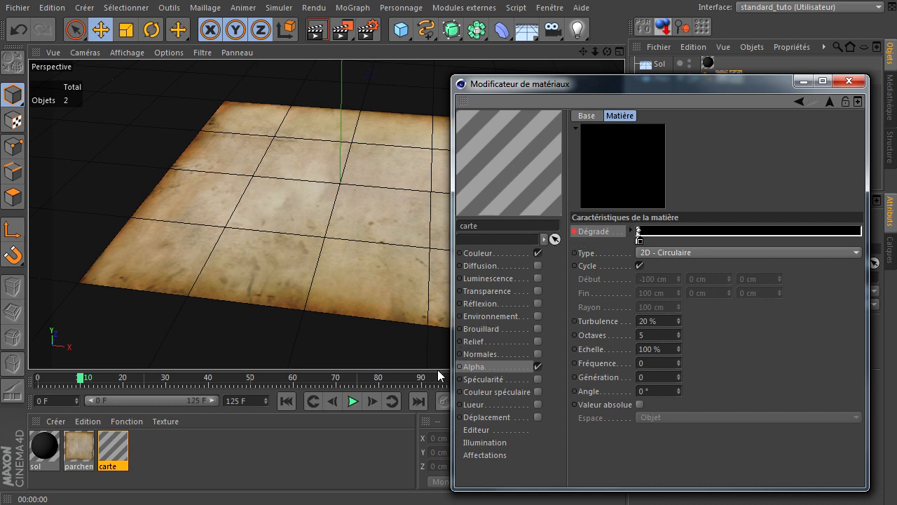
left_click_drag(566, 84, 593, 82)
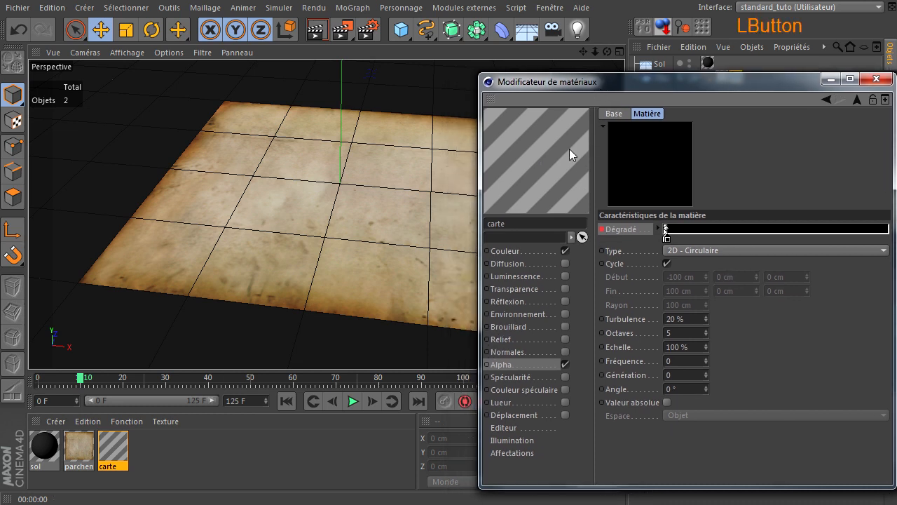
Step: At frame 100, move both knots of the alpha gradient to its very end and record a keyframe for Dégradé
left_click(464, 376)
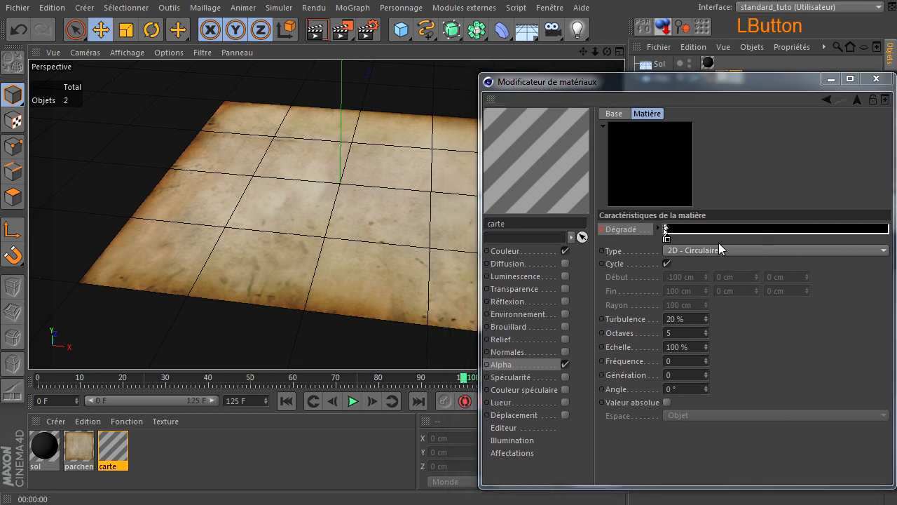
left_click_drag(666, 239, 888, 239)
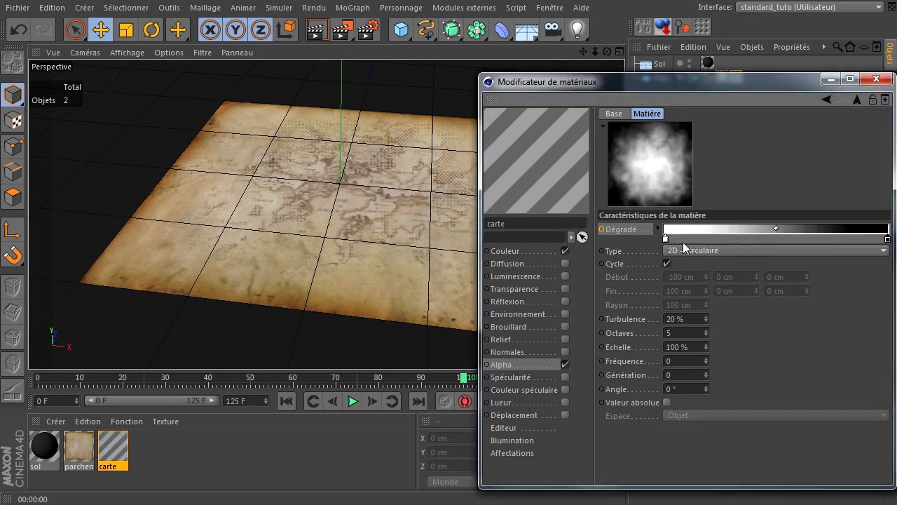
left_click_drag(666, 239, 889, 243)
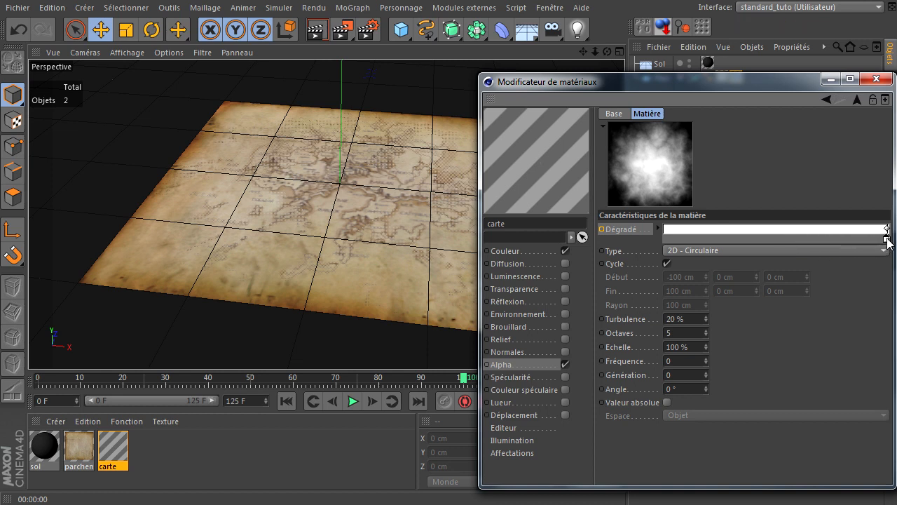
key("ctrl")
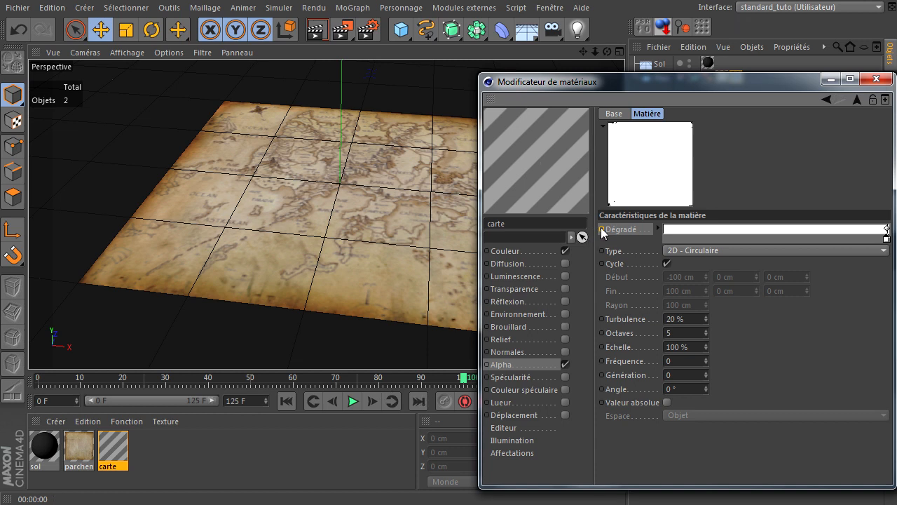
left_click(601, 230, "ctrl")
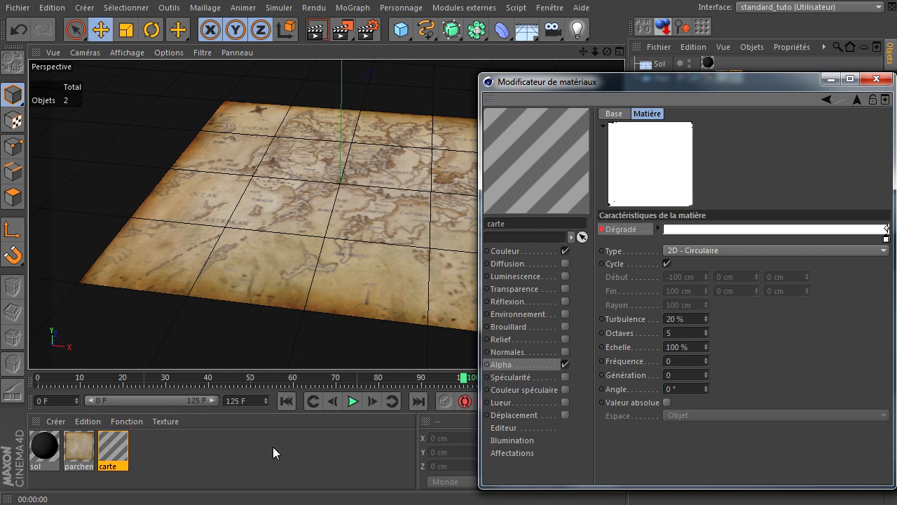
Step: Close the material editor and play the animation from frame 0 to check how the map spreads over the parchment
left_click(353, 401)
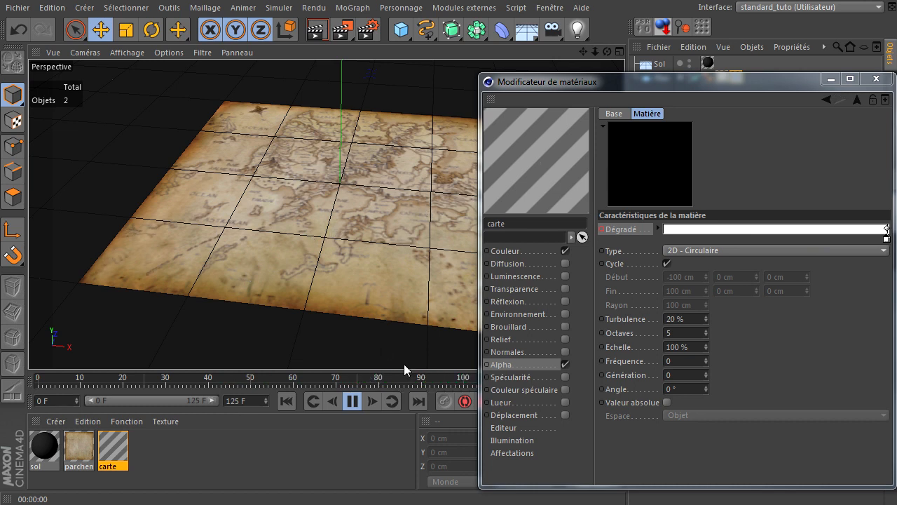
left_click(353, 400)
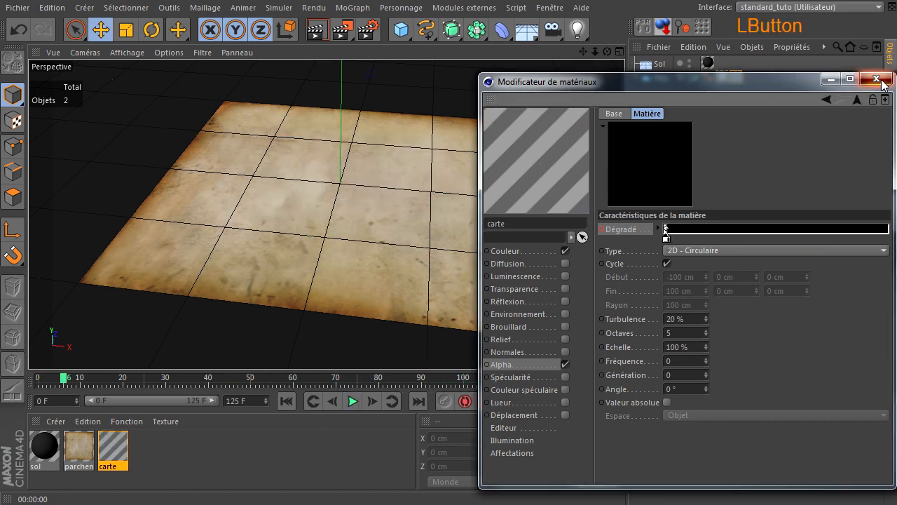
left_click(876, 79)
left_click(284, 401)
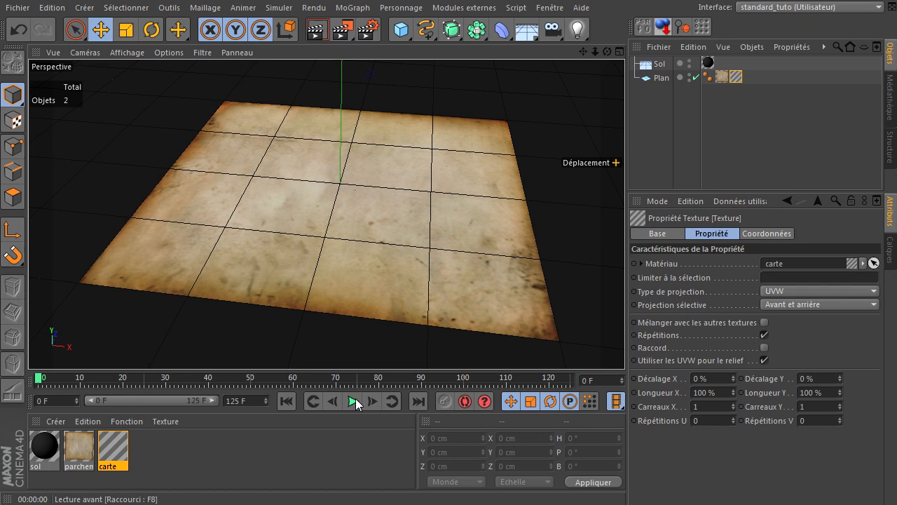
left_click(353, 401)
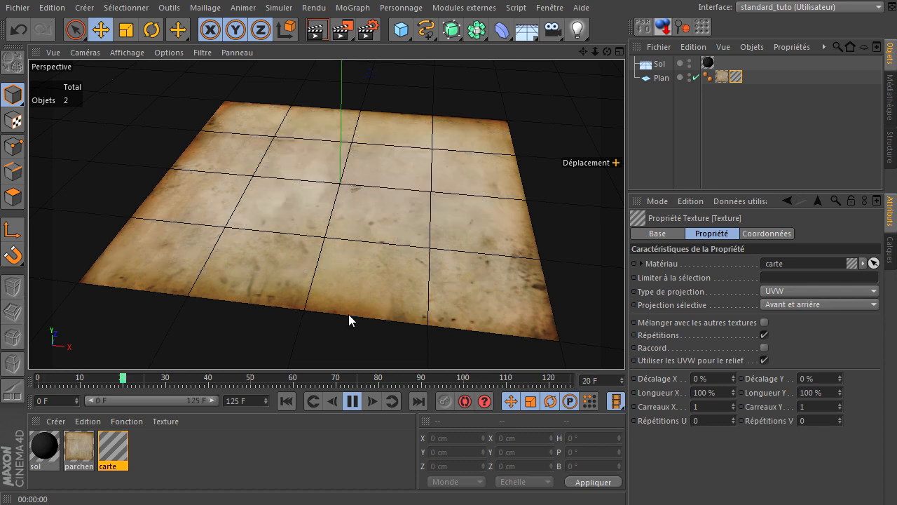
left_click(352, 401)
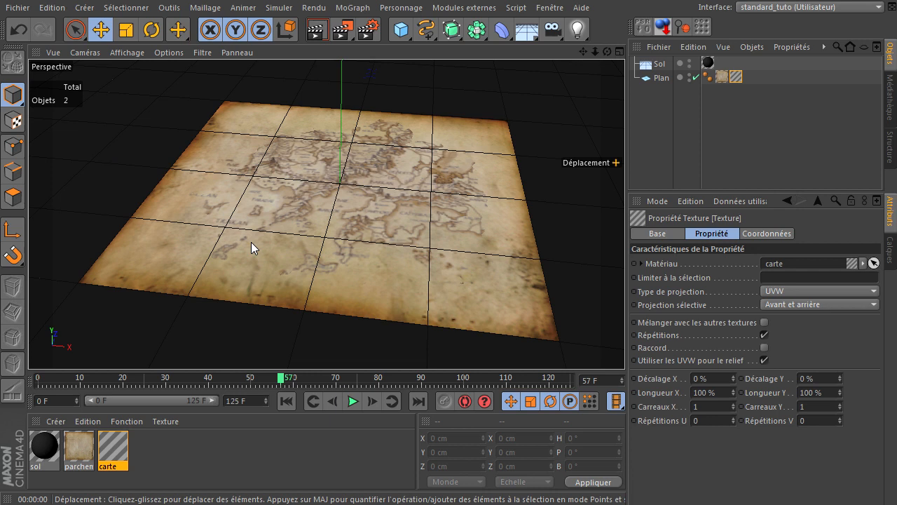
Step: Duplicate the carte material and rename the copy effet
left_click(165, 453)
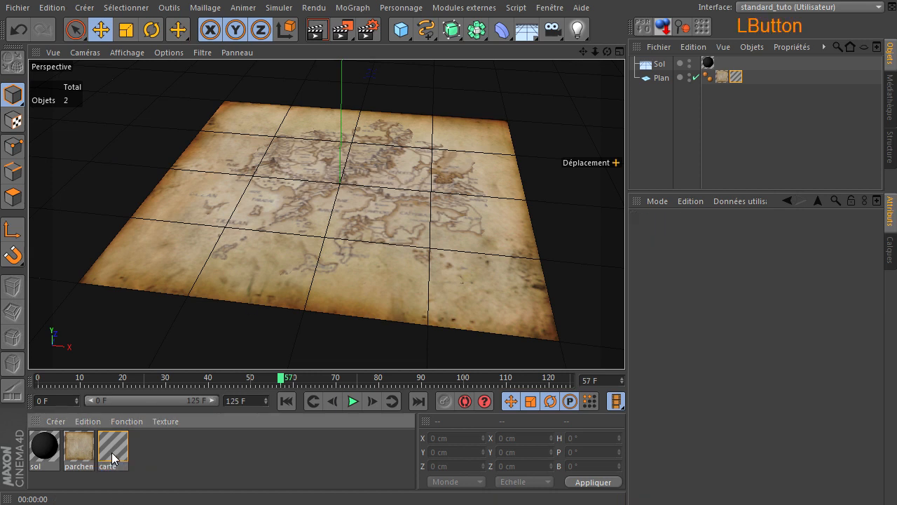
left_click(112, 452)
left_click_drag(116, 454, 172, 452, "ctrl")
double_click(150, 466)
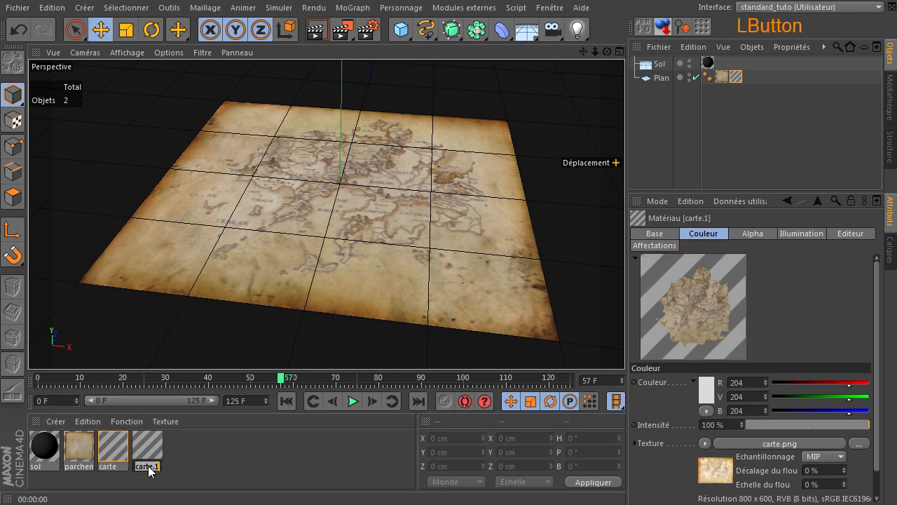
type("effet")
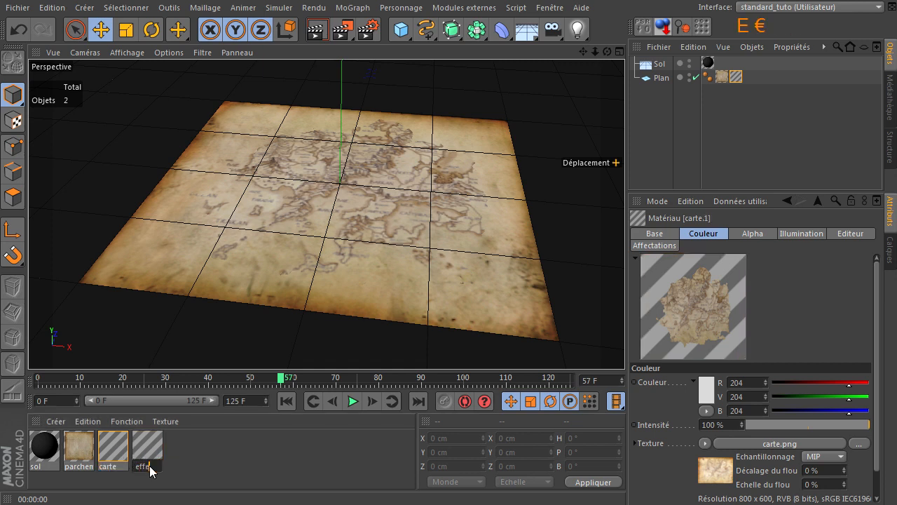
left_click(202, 457)
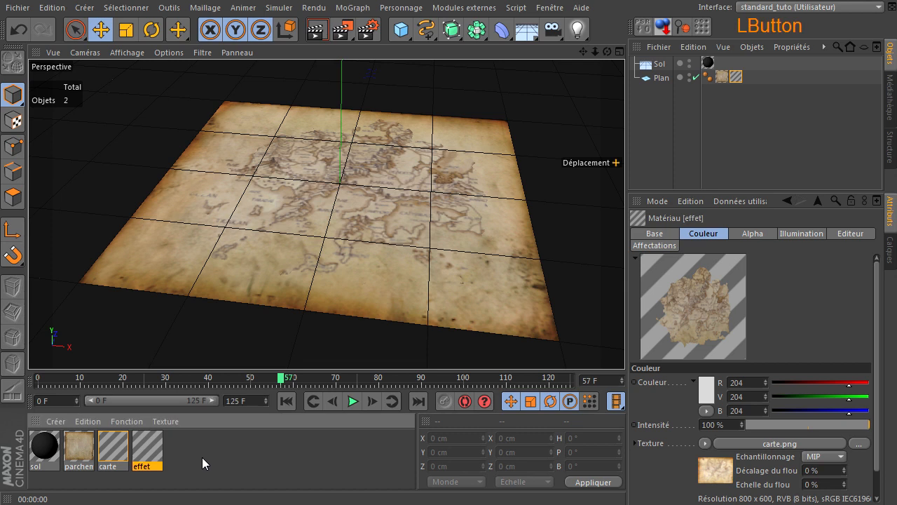
Step: Replace the effet material's colour texture with the ink image InkFull0013_2_M.jpg
double_click(145, 443)
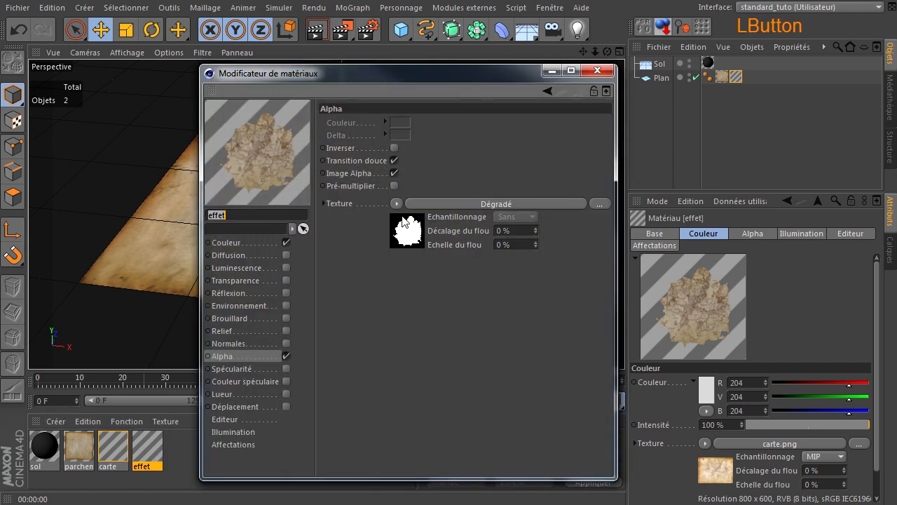
left_click(235, 243)
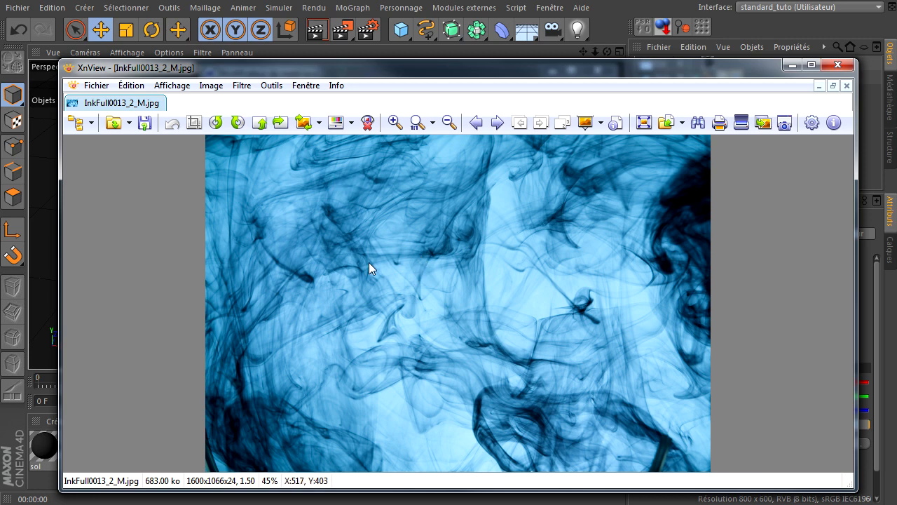
left_click(838, 65)
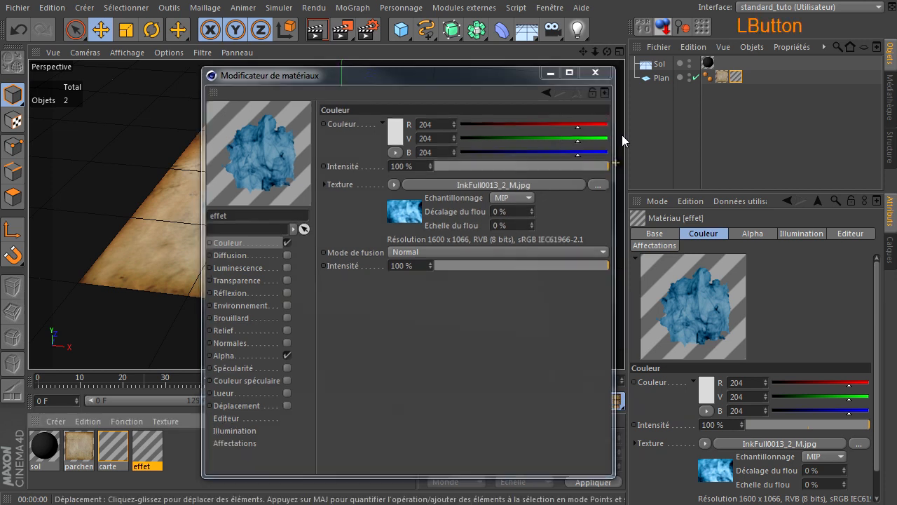
left_click(597, 70)
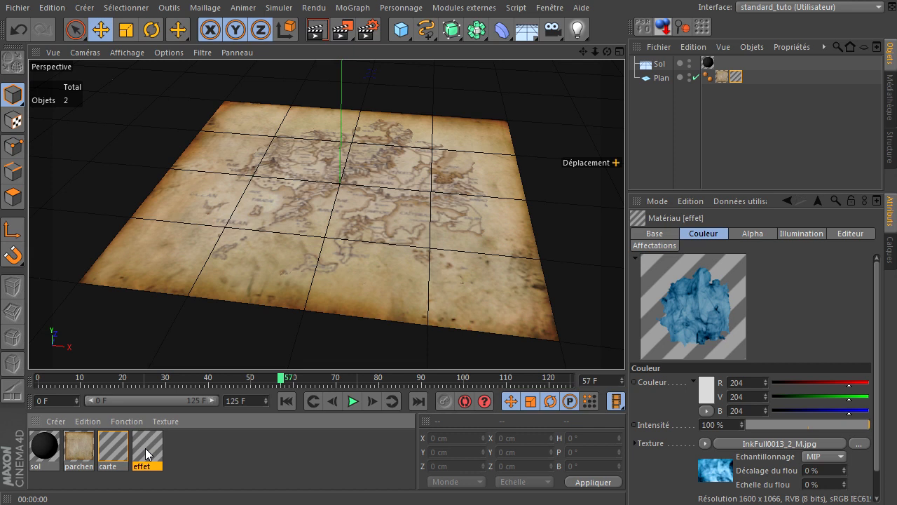
Step: Apply the effet material to the Plan object and place its texture tag between the parchment and carte tags
left_click_drag(148, 453, 515, 167)
left_click_drag(623, 91, 656, 78)
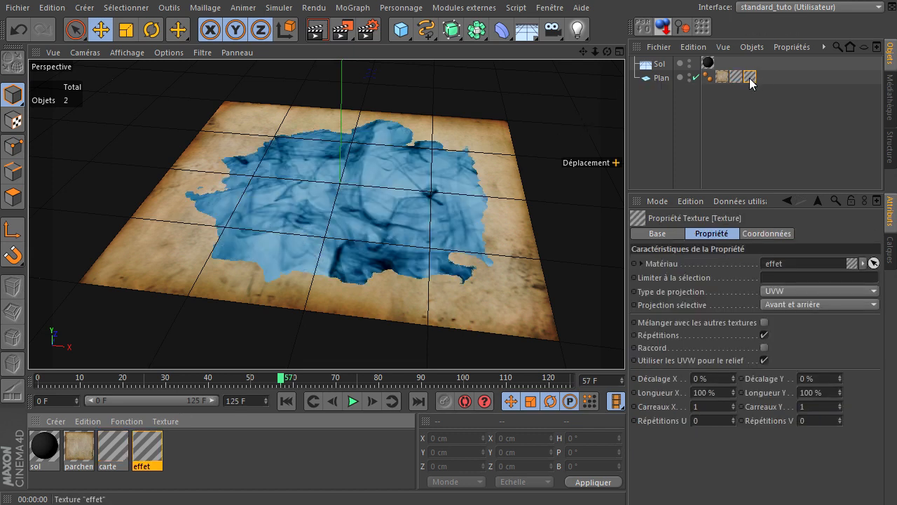
left_click_drag(750, 79, 731, 81)
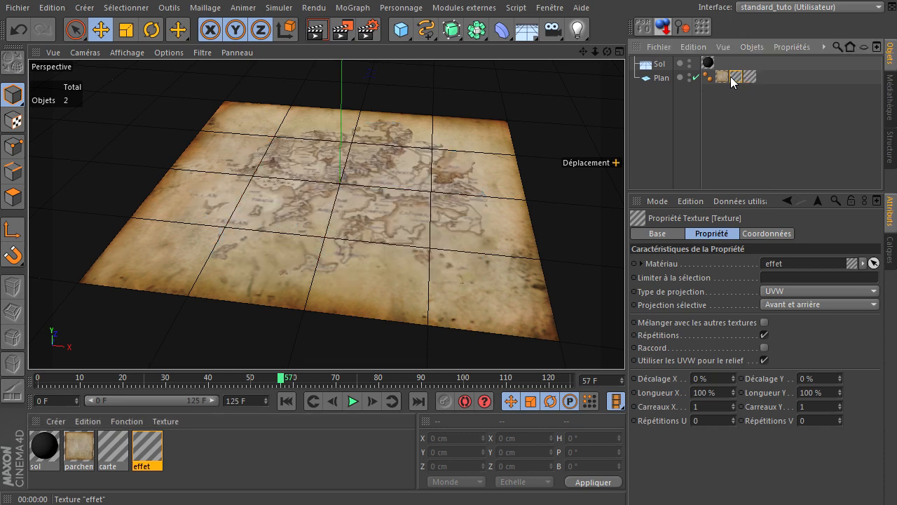
Step: Play the animation from frame 0 to check whether the ink layer shows around the map
left_click(286, 400)
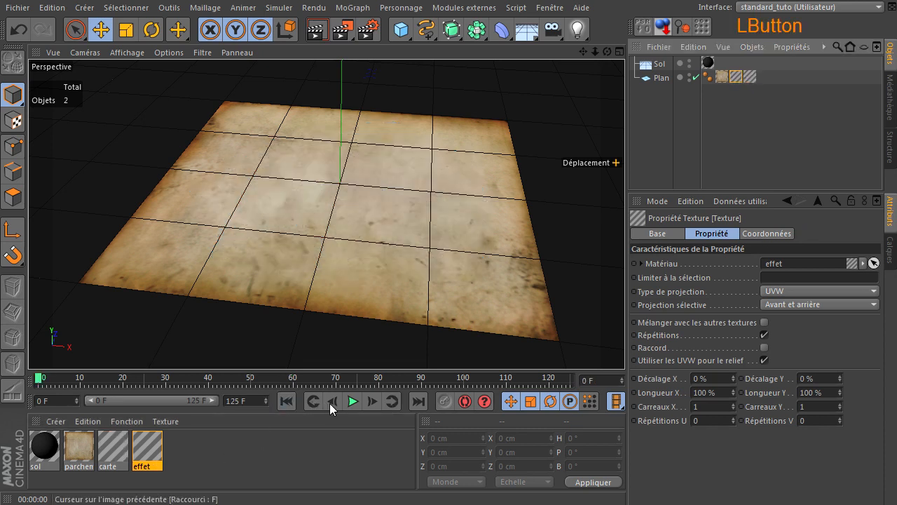
left_click(348, 401)
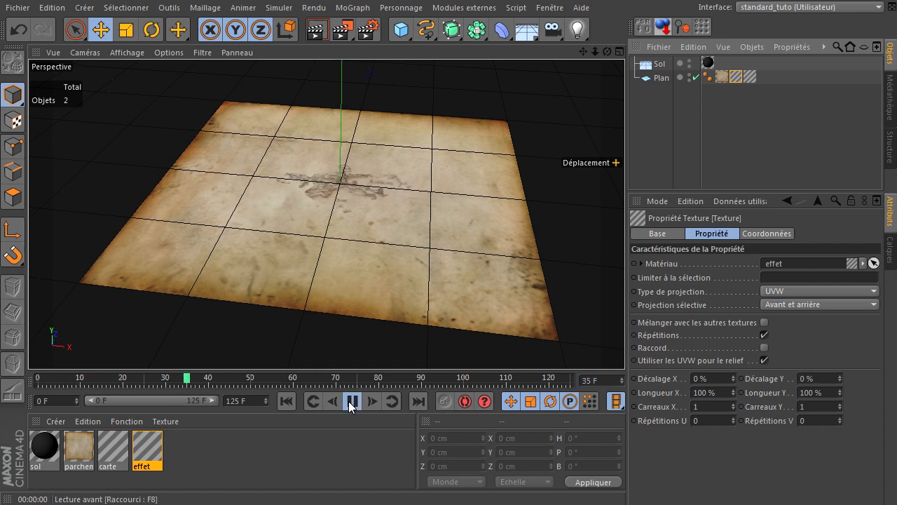
left_click(349, 401)
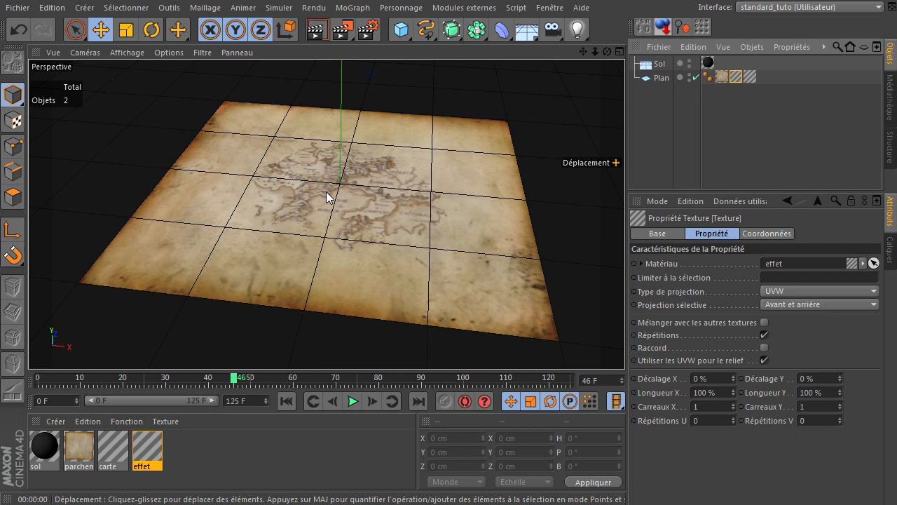
Step: In the timeline, shift both keys of the second Dégradé track two frames earlier, to frames 8 and 98
left_click(549, 8)
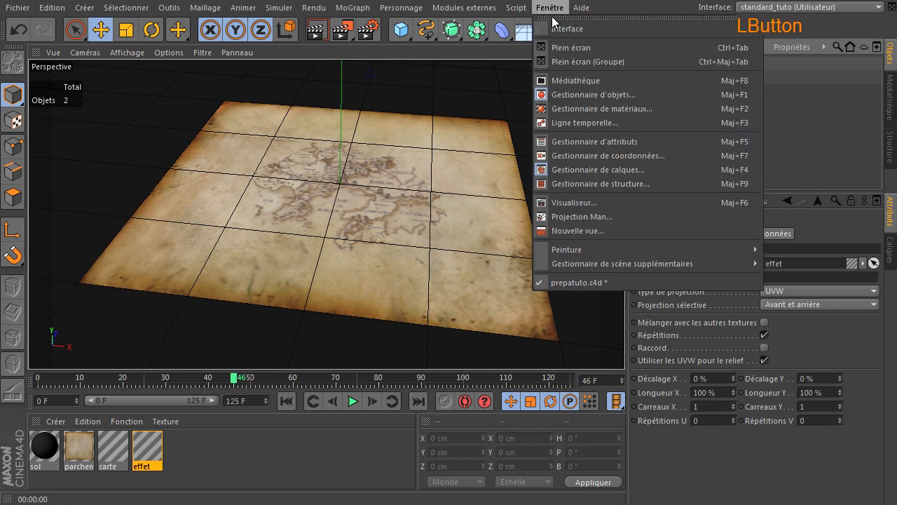
left_click(576, 122)
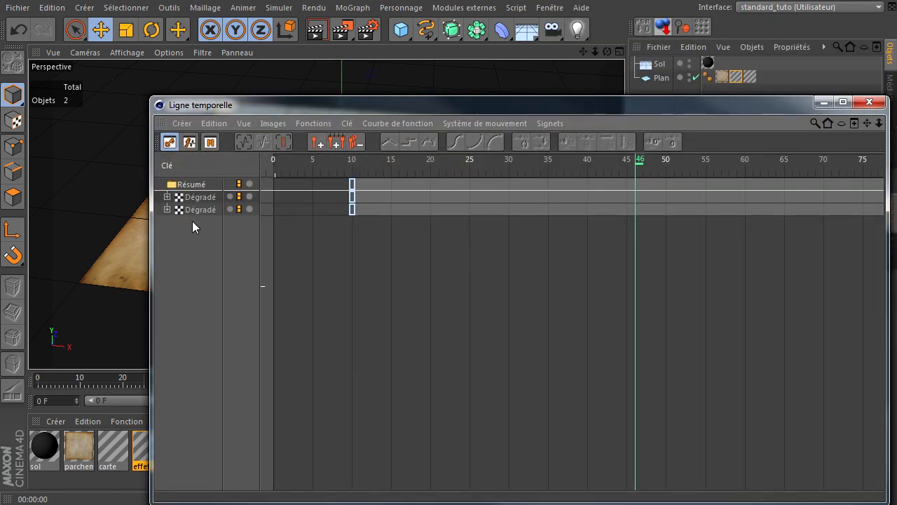
left_click_drag(880, 122, 666, 344)
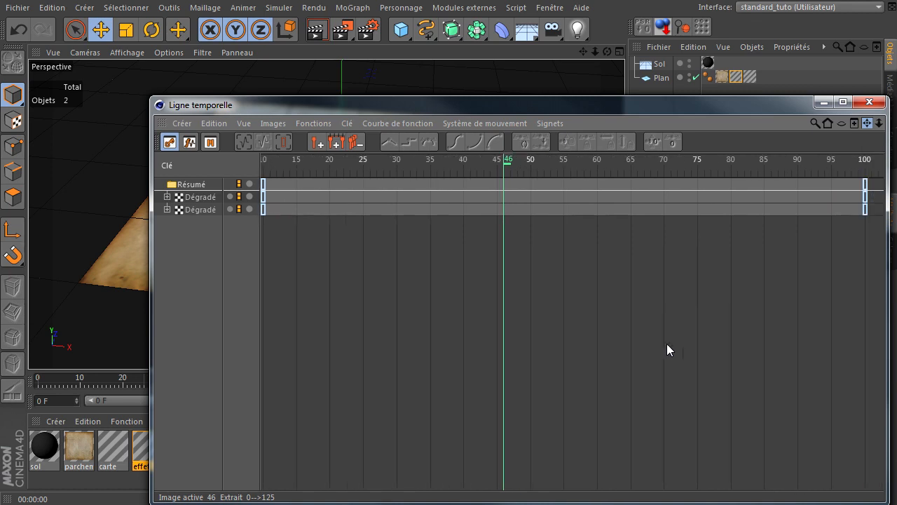
left_click_drag(879, 124, 667, 344)
left_click_drag(871, 124, 667, 343)
left_click(210, 198)
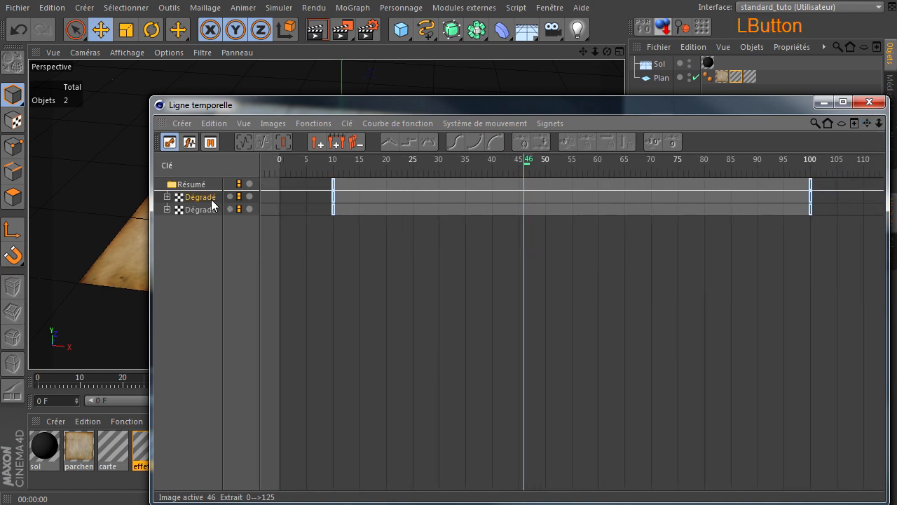
left_click(201, 211)
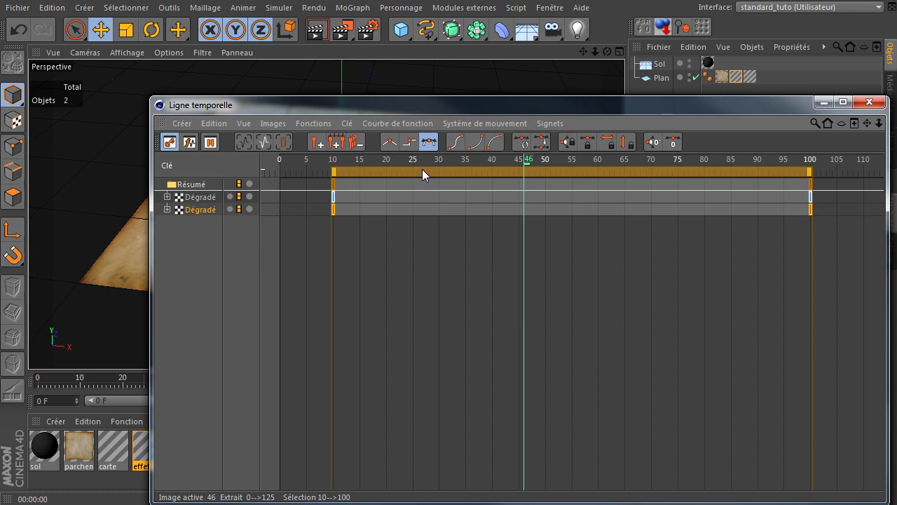
left_click_drag(422, 169, 414, 170)
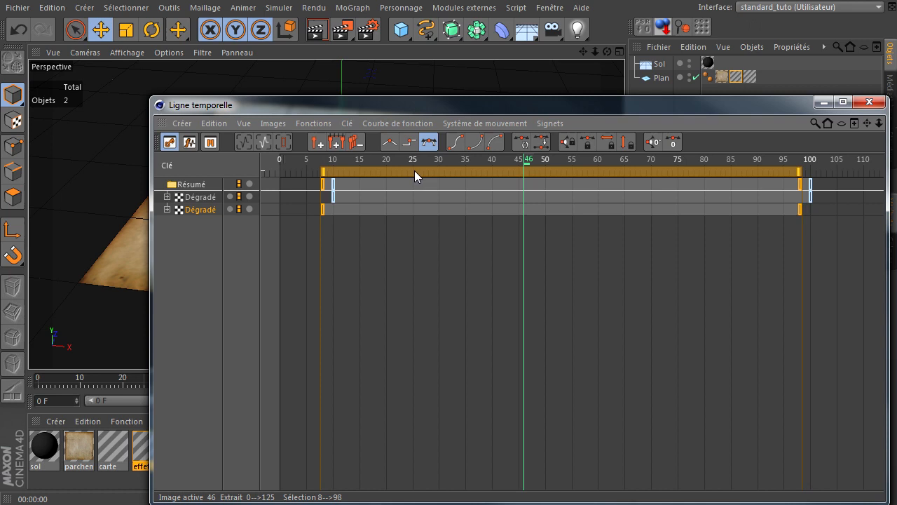
Step: Examine the ink border on the plane and the offset between the two Dégradé tracks, and close the timeline
left_click_drag(433, 106, 814, 100)
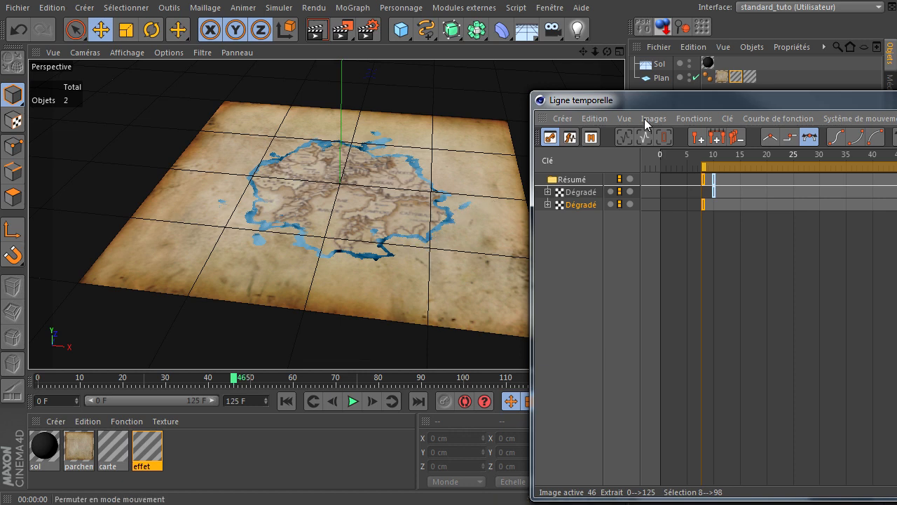
left_click_drag(677, 100, 307, 108)
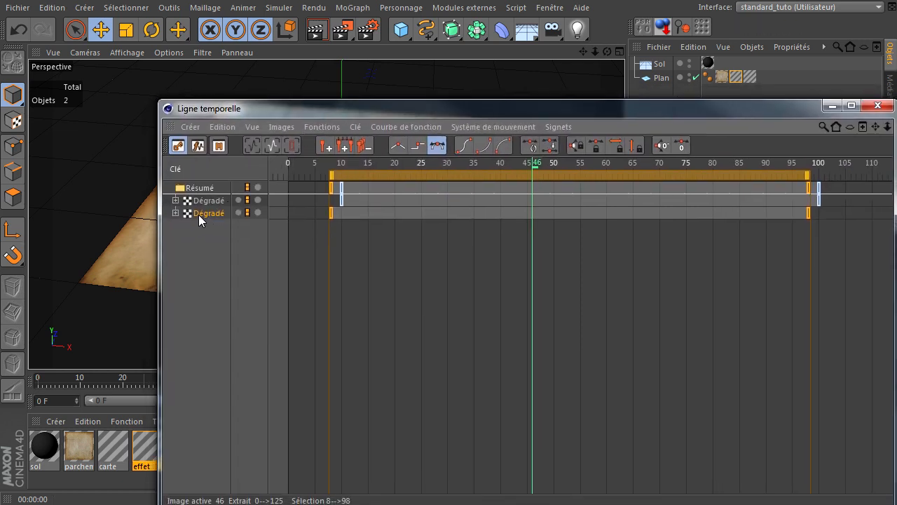
left_click(331, 212)
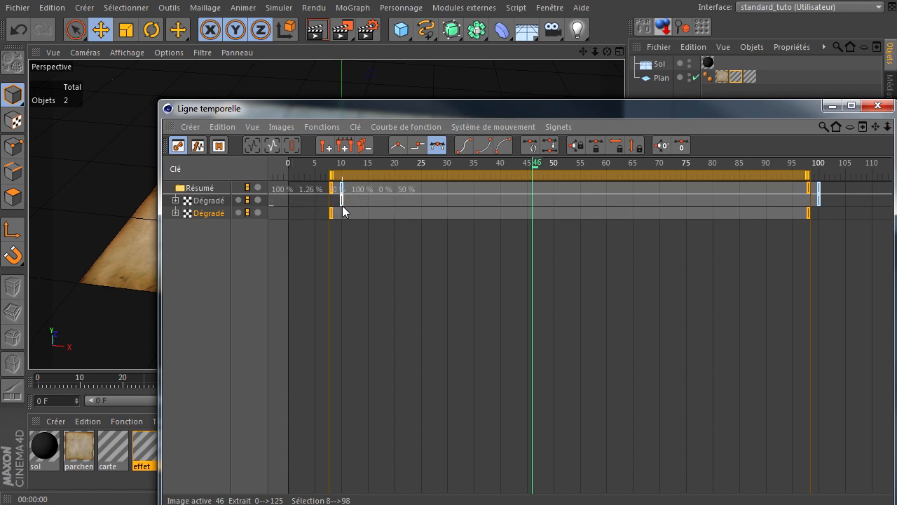
left_click(877, 105)
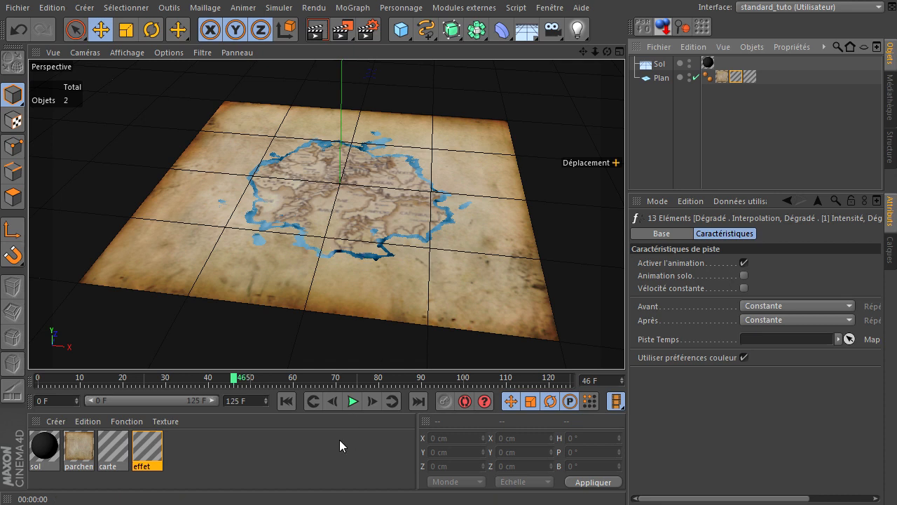
Step: Play the animation from frame 0 to review the ink border spreading ahead of the map
left_click(290, 405)
left_click(352, 401)
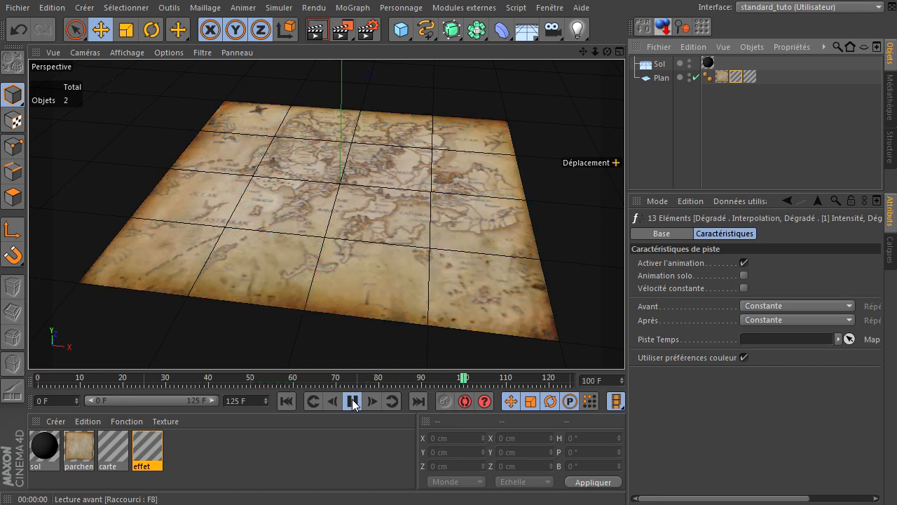
left_click(352, 401)
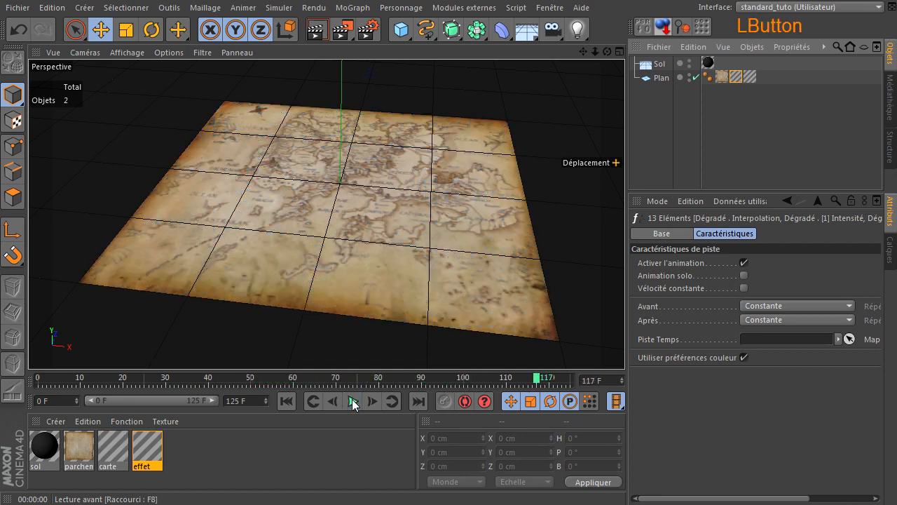
Step: Play the animation from frame 0, stop it at frame 55 and render the view to inspect the map's ink border
left_click(290, 401)
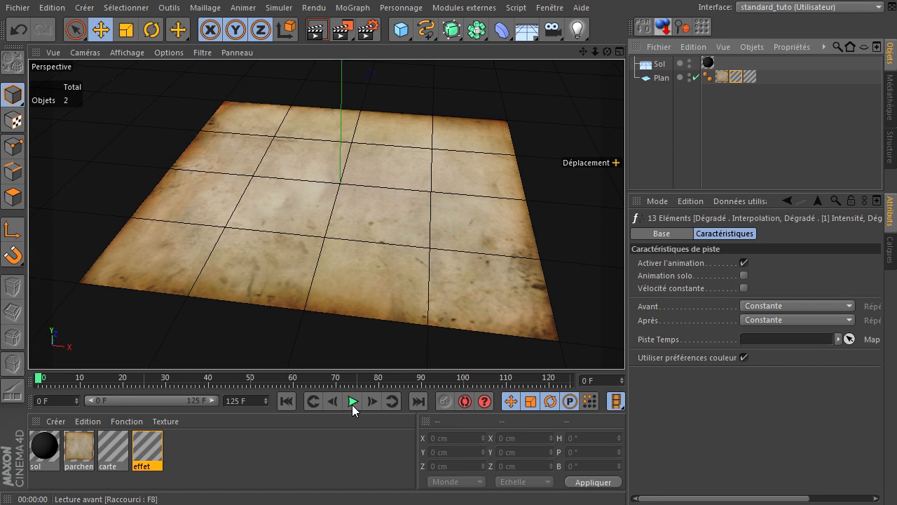
left_click(352, 401)
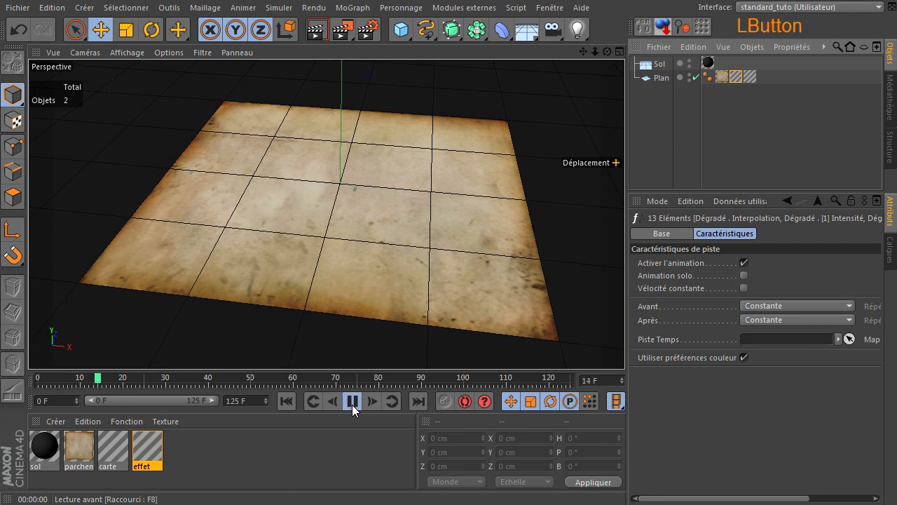
left_click(352, 401)
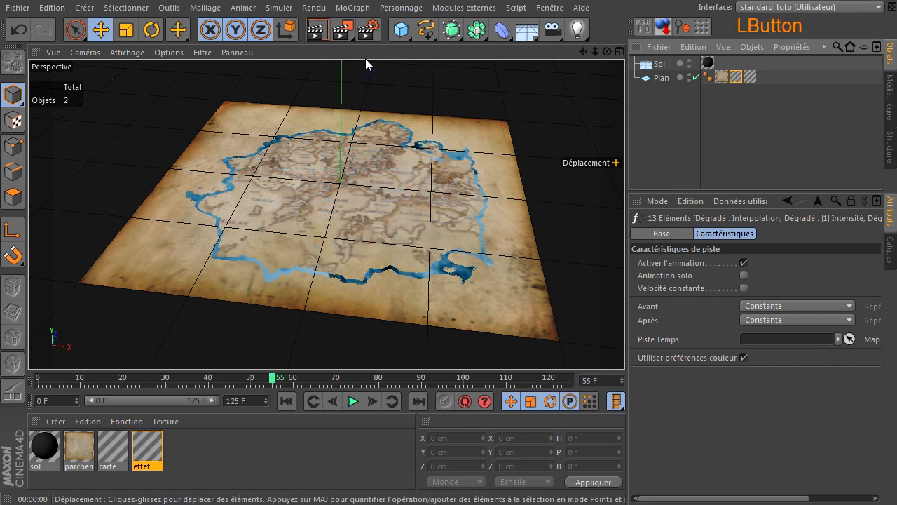
left_click(317, 31)
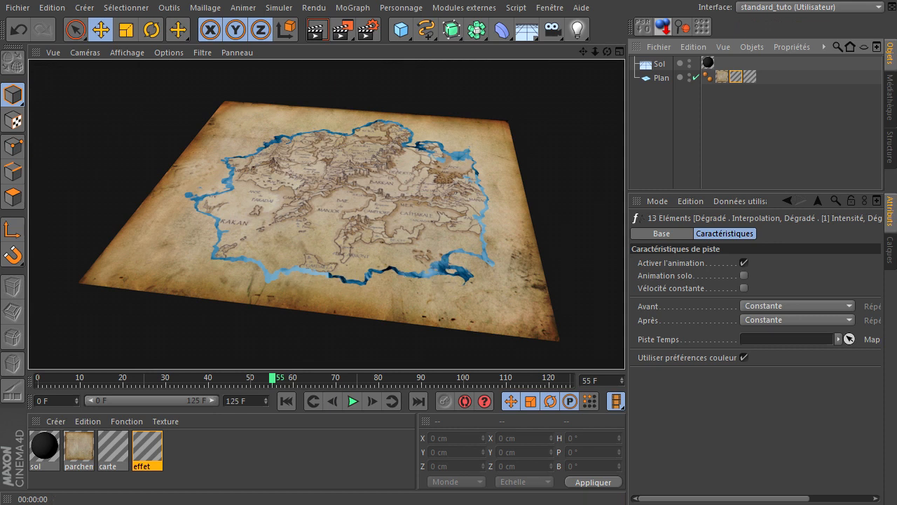
left_click(449, 504)
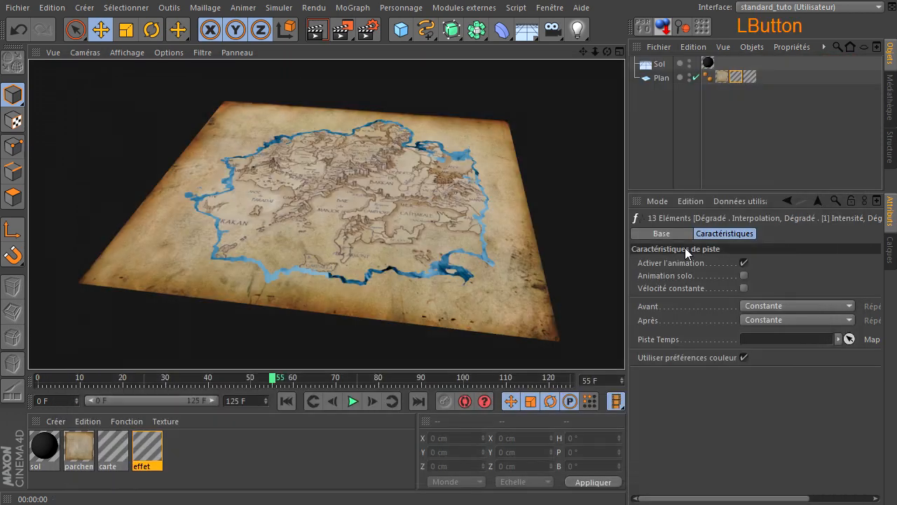
left_click(840, 65)
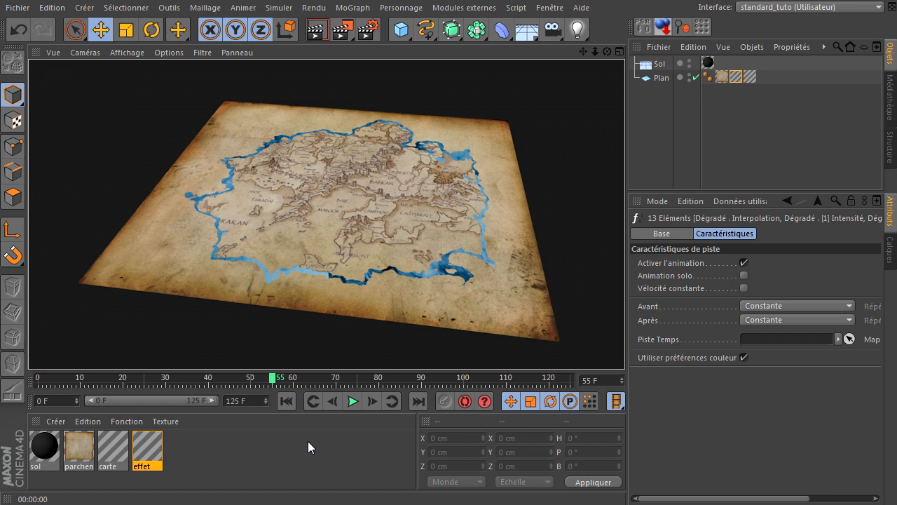
Step: Save the scene as an incremental version
left_click(18, 7)
left_click(49, 150)
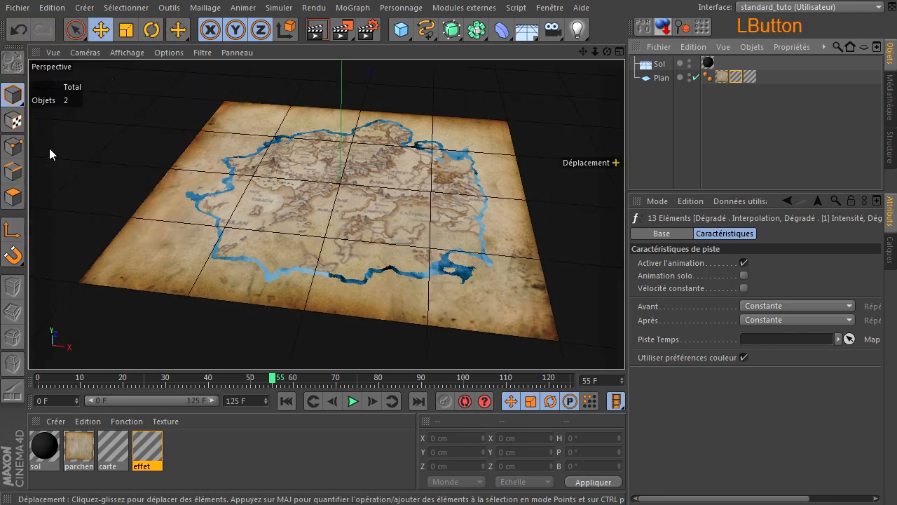
left_click(18, 8)
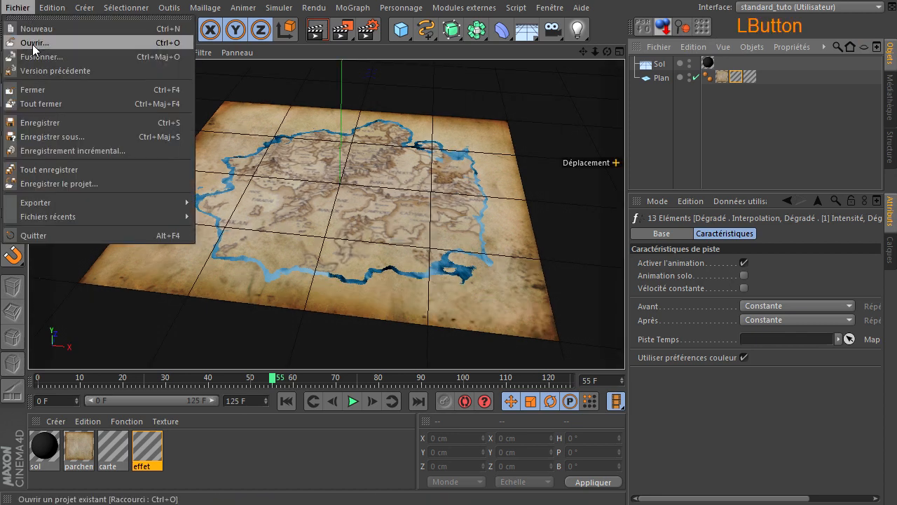
left_click(37, 149)
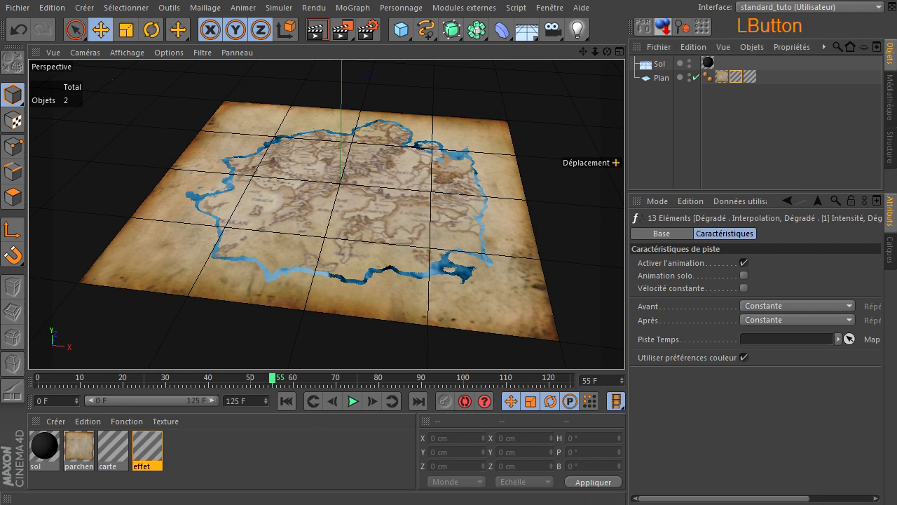
left_click(799, 147)
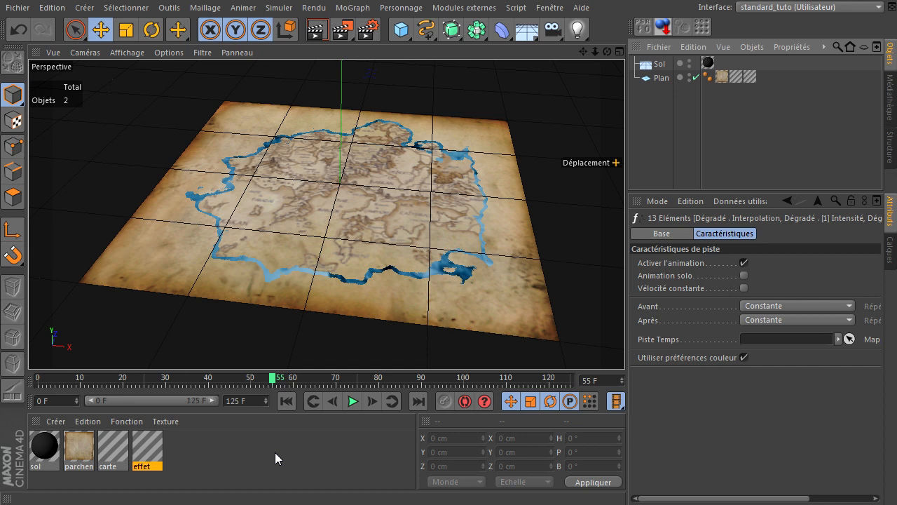
Step: Delete the effet and carte materials along with their two leftover texture tags on the Plan object
left_click(152, 451)
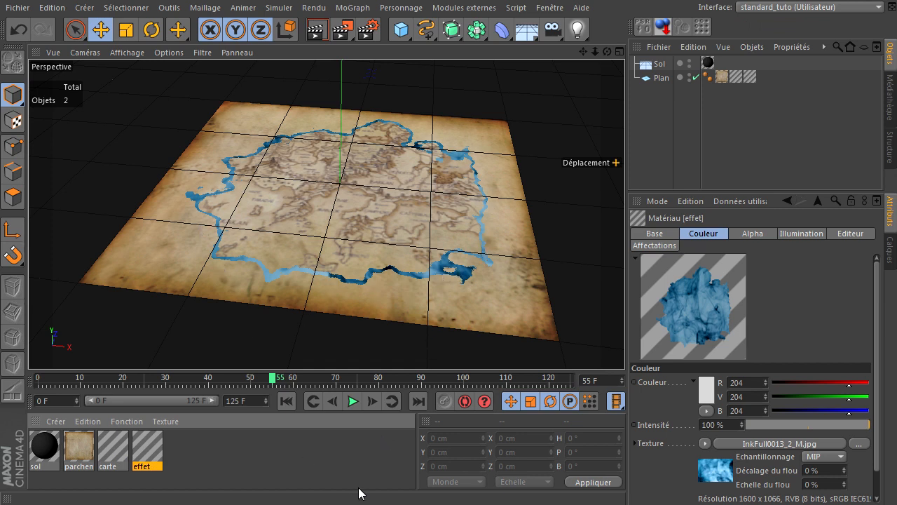
key("Delete")
left_click(119, 454)
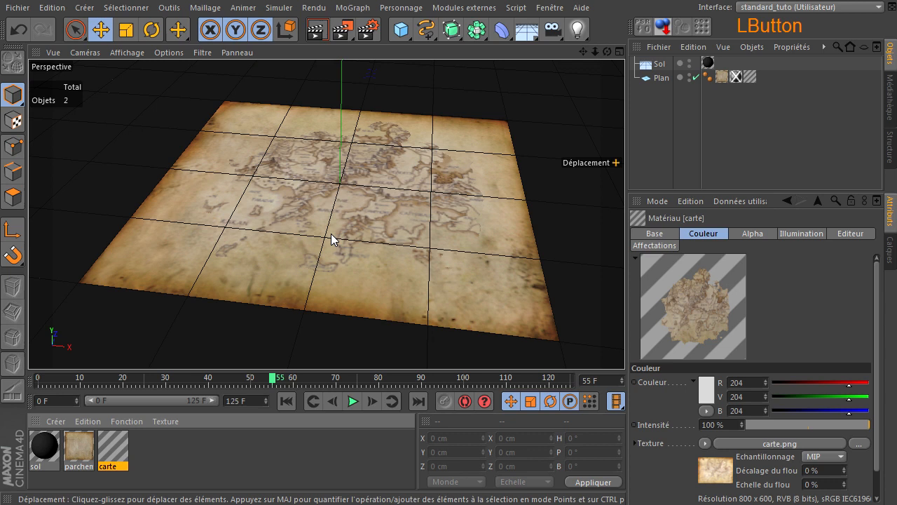
key("Delete")
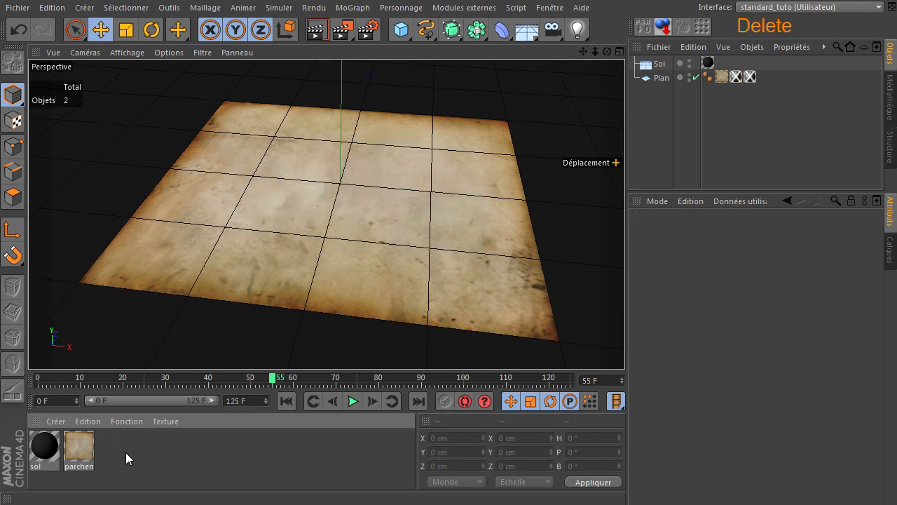
left_click(733, 80)
key("Delete")
left_click(739, 79)
key("Delete")
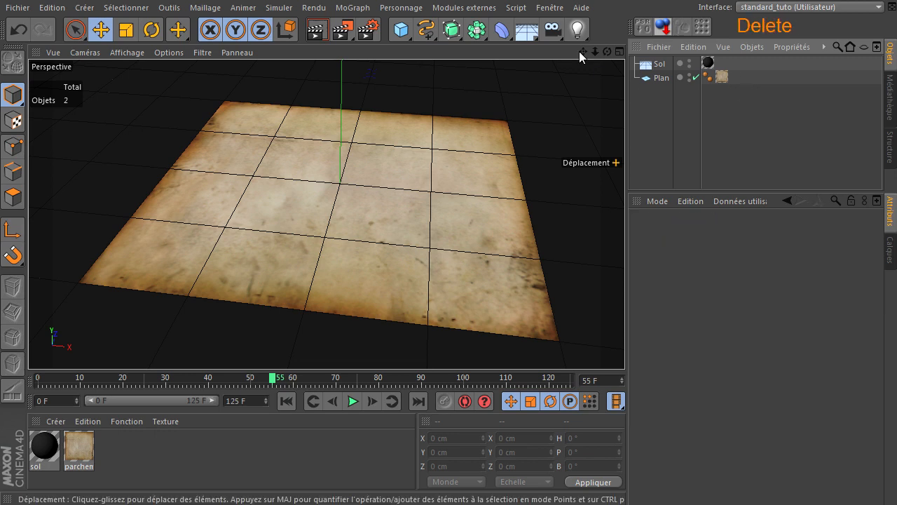
Step: Check the timeline for leftover animation tracks and close it
left_click(549, 7)
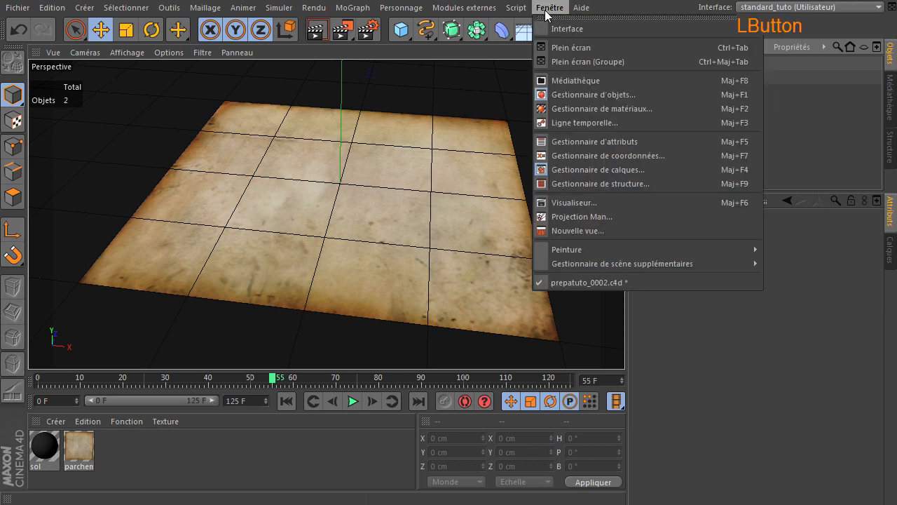
left_click(569, 123)
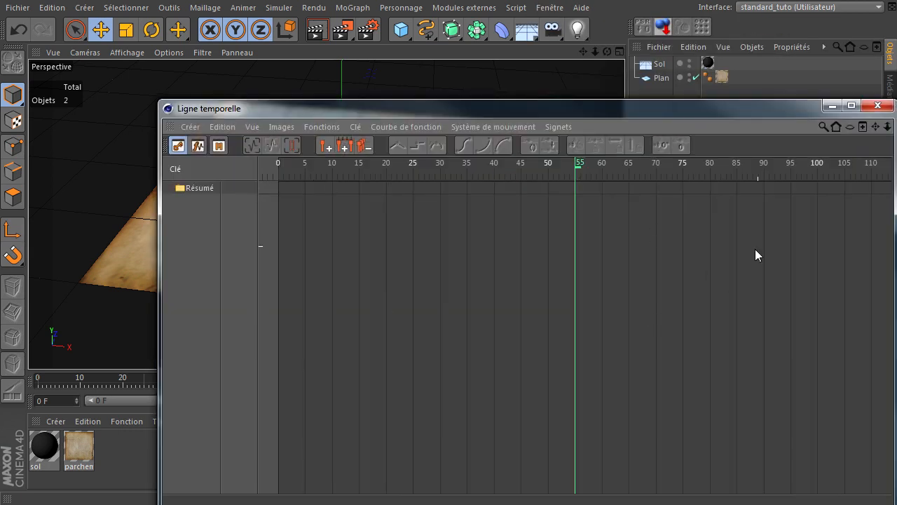
left_click(878, 106)
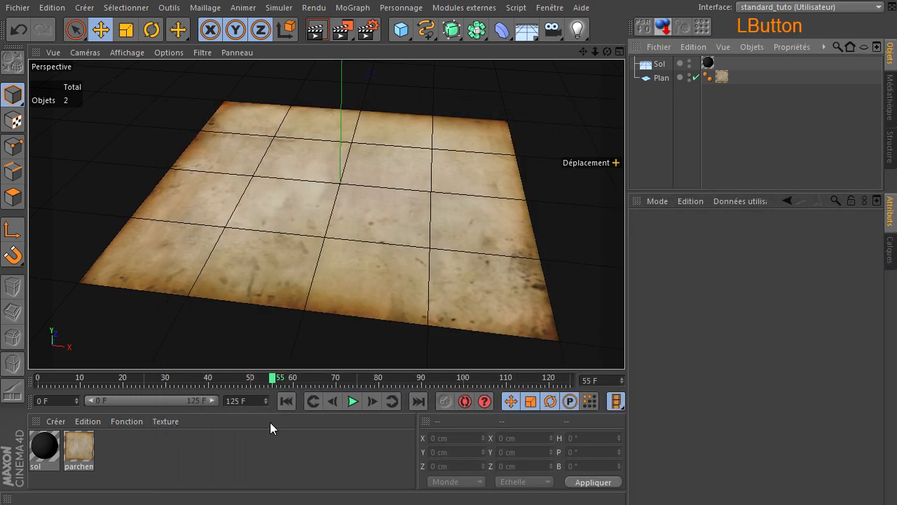
Step: Replace the parchemin material's colour texture with the image carte.png
left_click(75, 451)
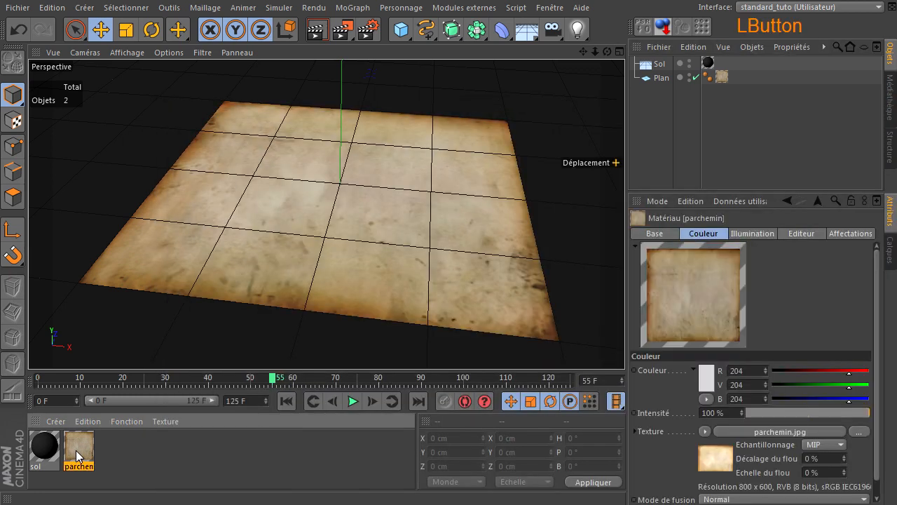
double_click(75, 450)
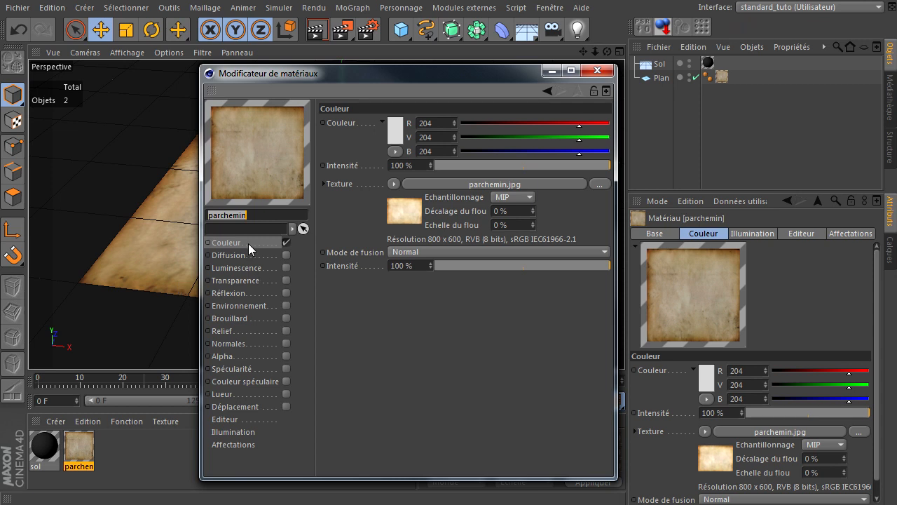
left_click(403, 217)
left_click(680, 205)
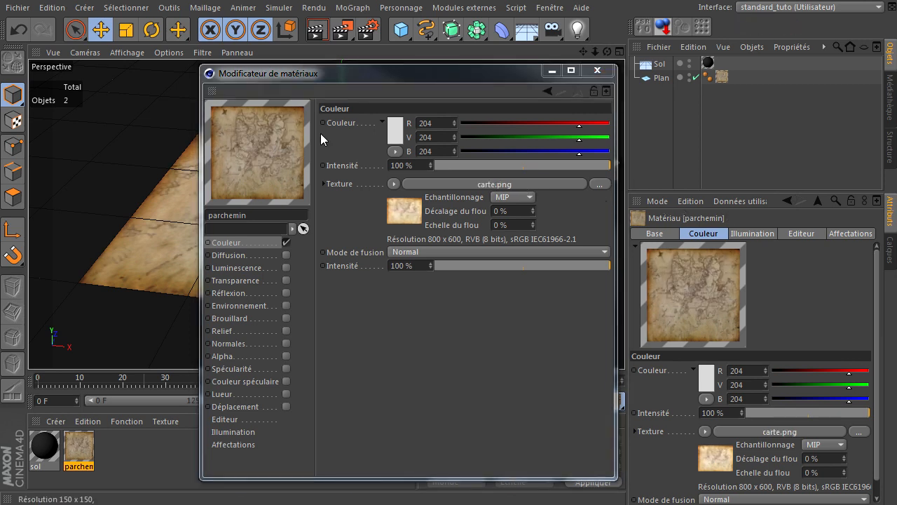
left_click(603, 71)
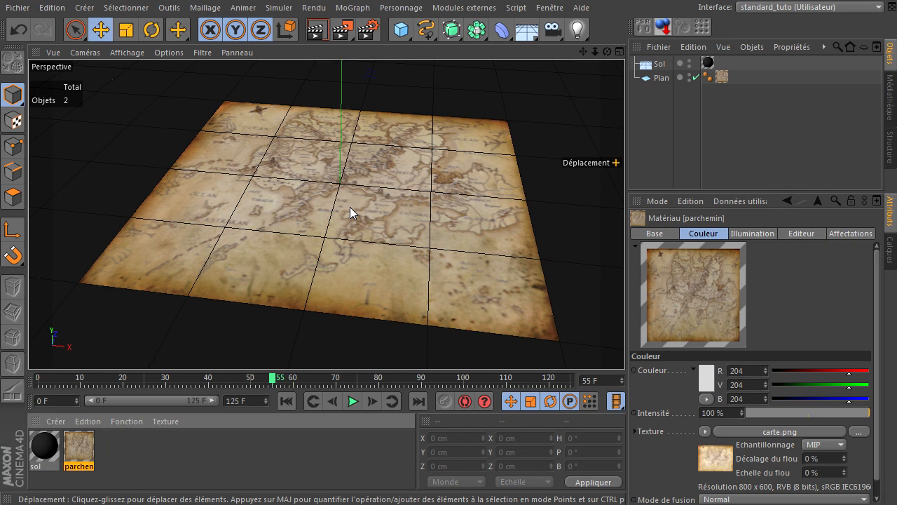
Step: Enable the Alpha channel of the parchemin material with a Dégradé texture of type 2D - Circulaire
double_click(74, 452)
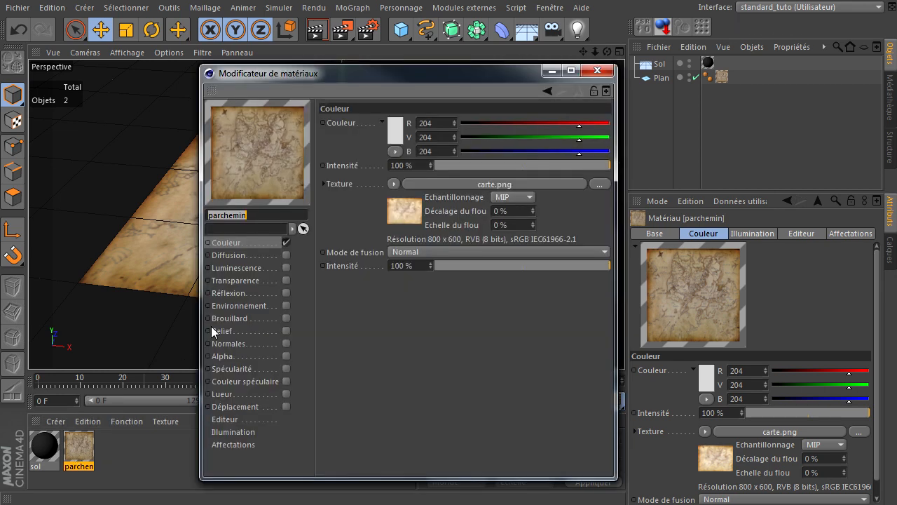
left_click(285, 357)
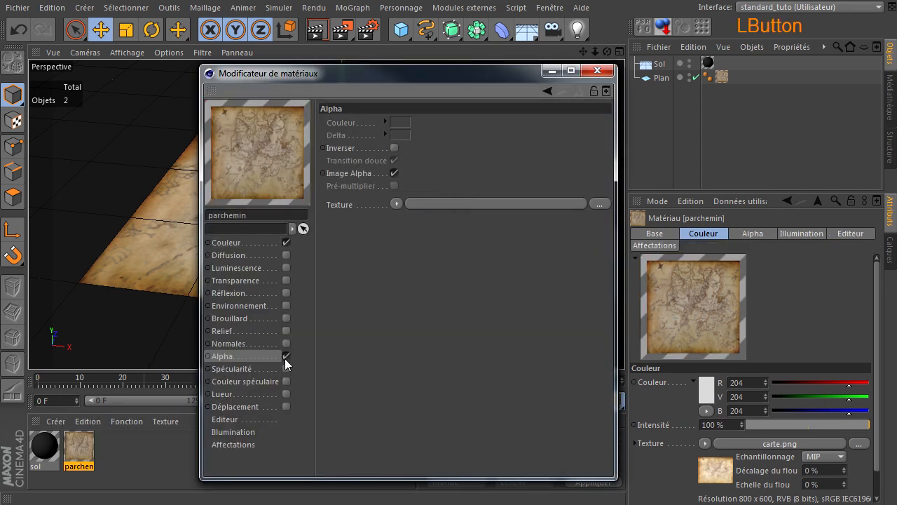
left_click(398, 205)
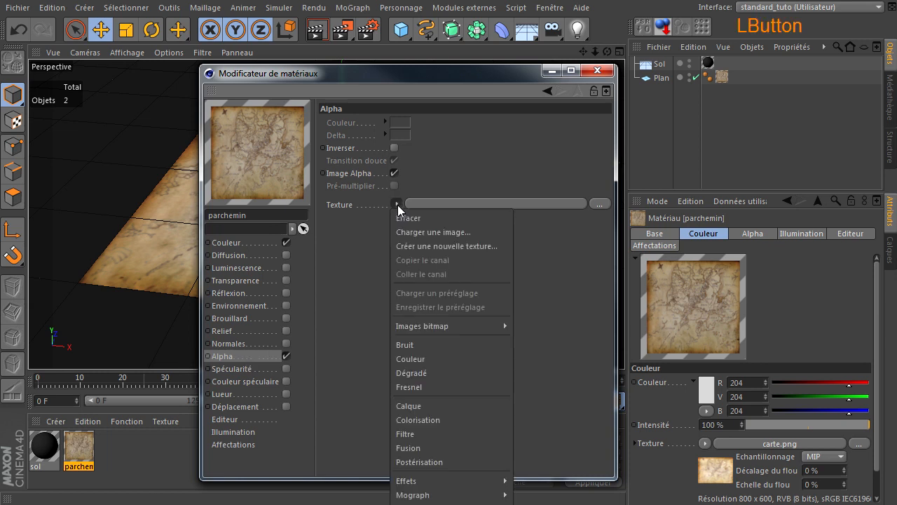
left_click(413, 372)
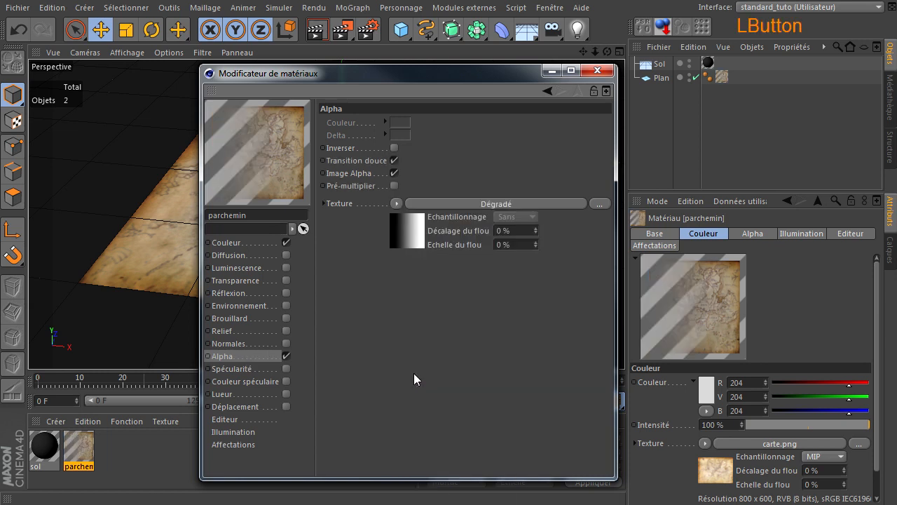
left_click(475, 203)
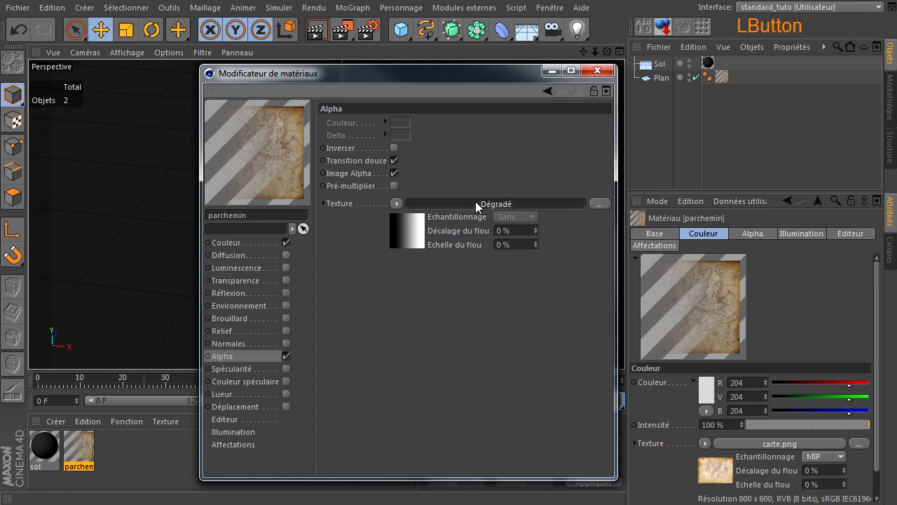
left_click(424, 246)
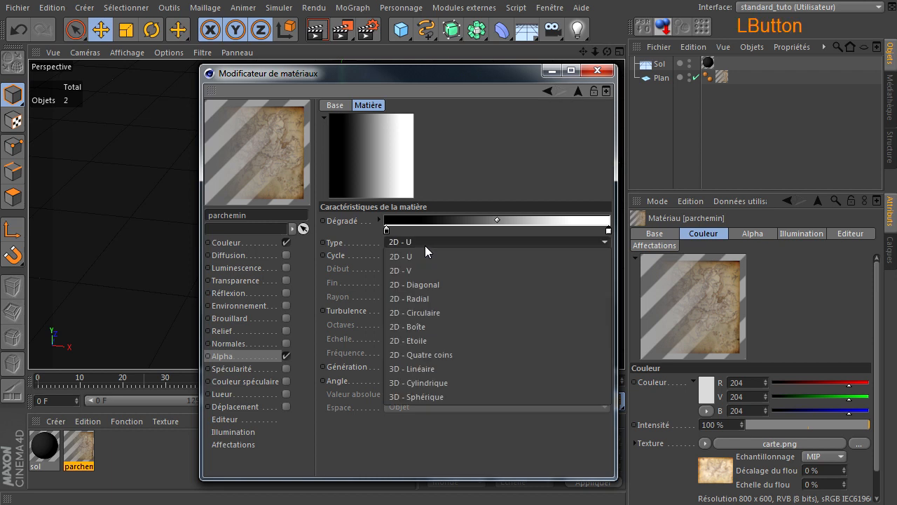
left_click(408, 314)
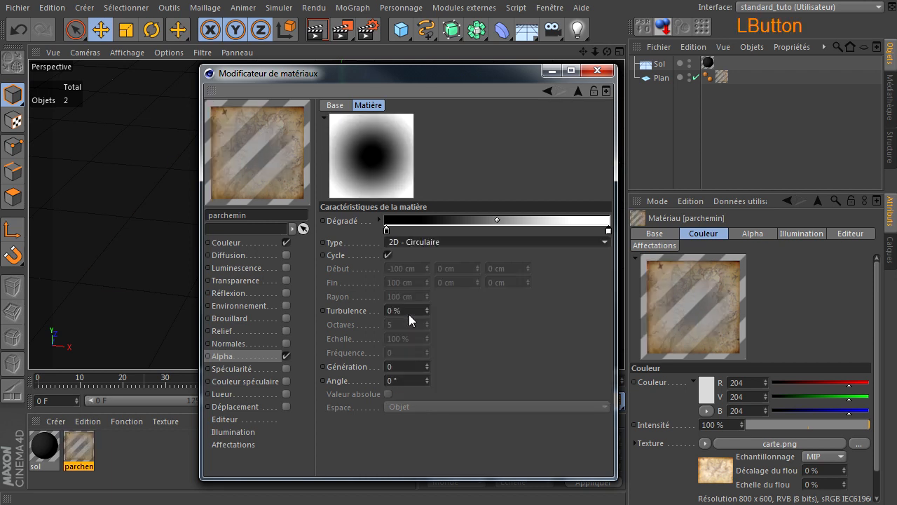
Step: Render the view to check the circular transparency, and set the alpha gradient's Turbulence to 20 %
left_click_drag(403, 72, 645, 82)
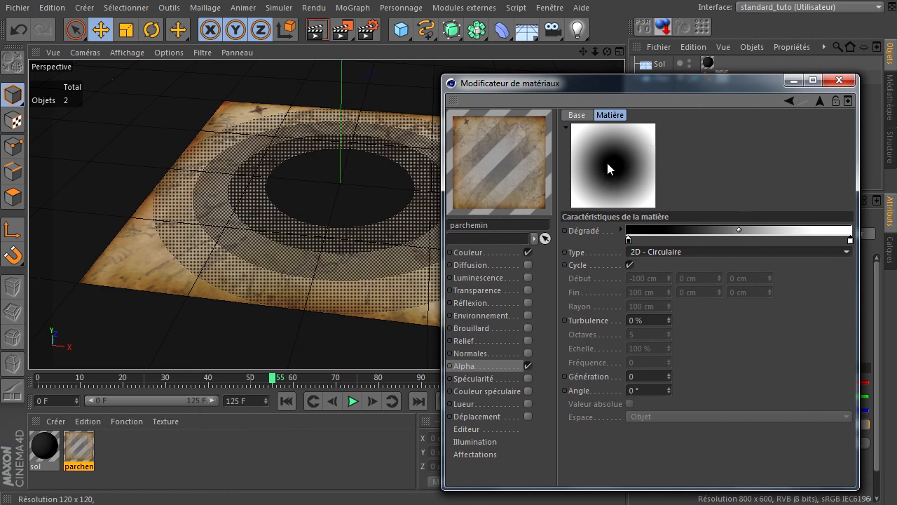
left_click(318, 32)
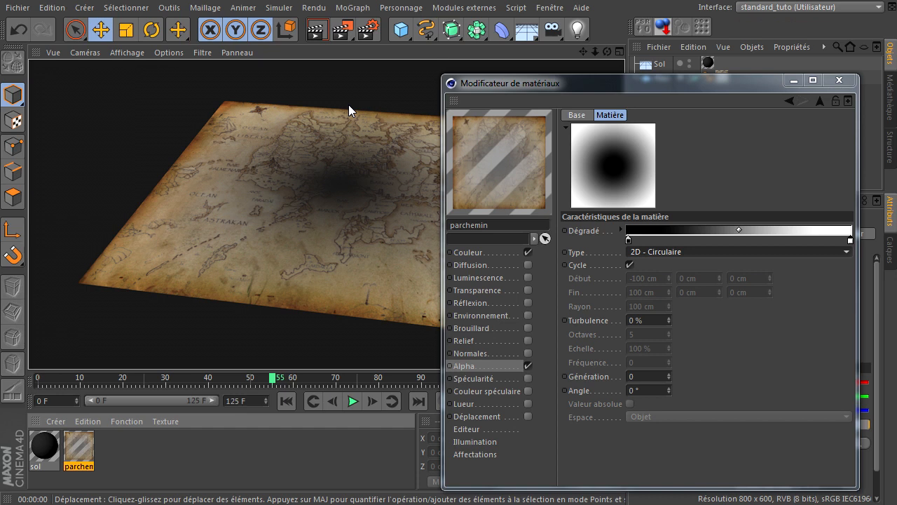
left_click(648, 319)
type("20")
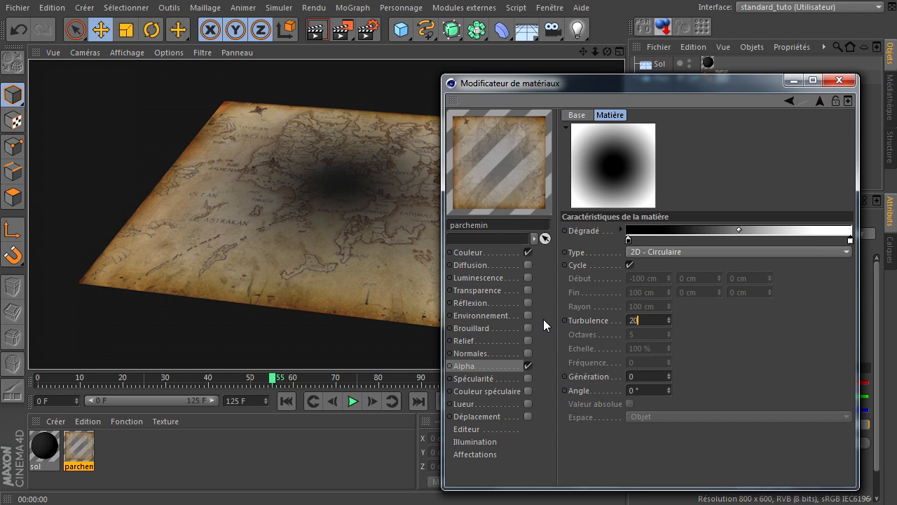
key("Return")
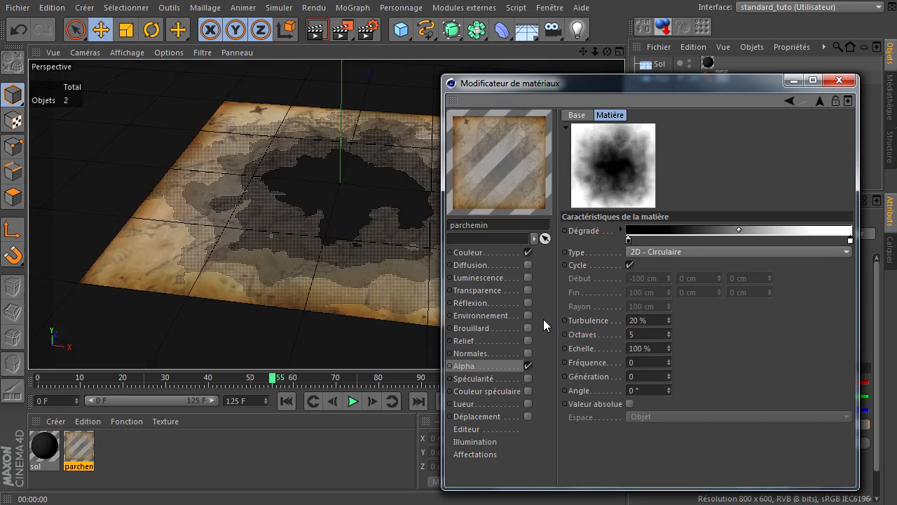
Step: Move the alpha gradient's black knot to just under a third of its length and the white knot right beside it for a hard-edged hole
left_click_drag(650, 86, 667, 91)
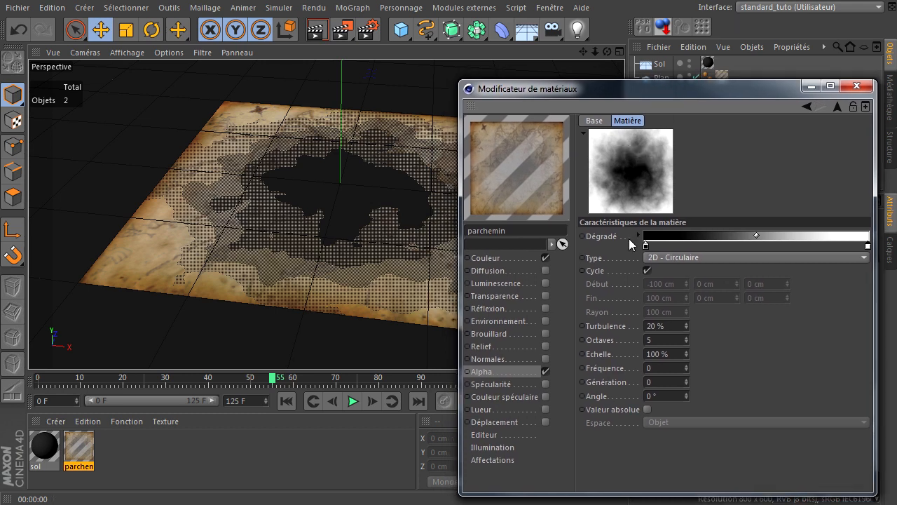
left_click_drag(647, 243, 711, 246)
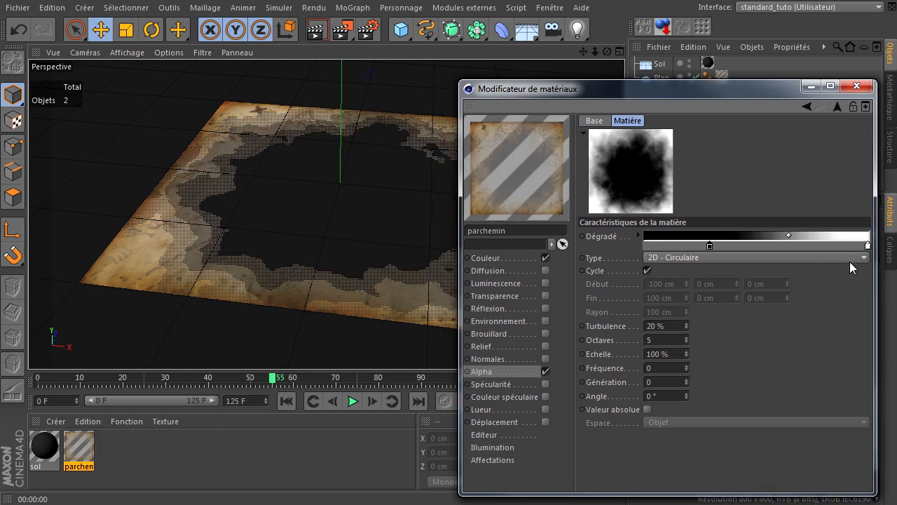
left_click_drag(868, 246, 718, 254)
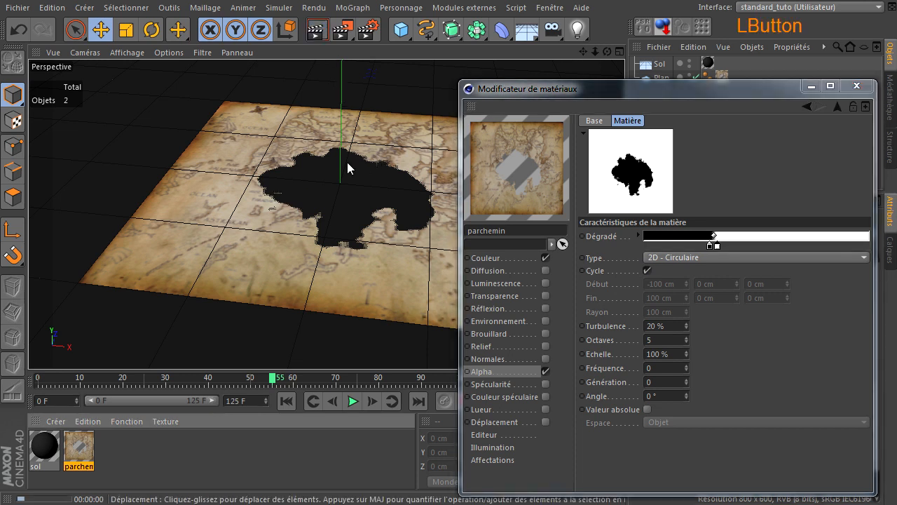
Step: At frame 10, move both knots of the alpha gradient to its start and record a keyframe for the Dégradé
left_click_drag(347, 162, 317, 215, "alt")
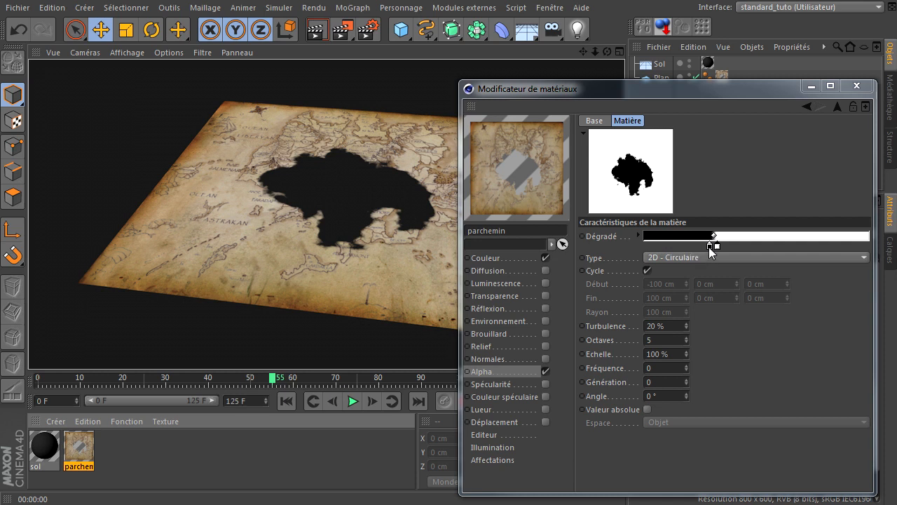
left_click(77, 377)
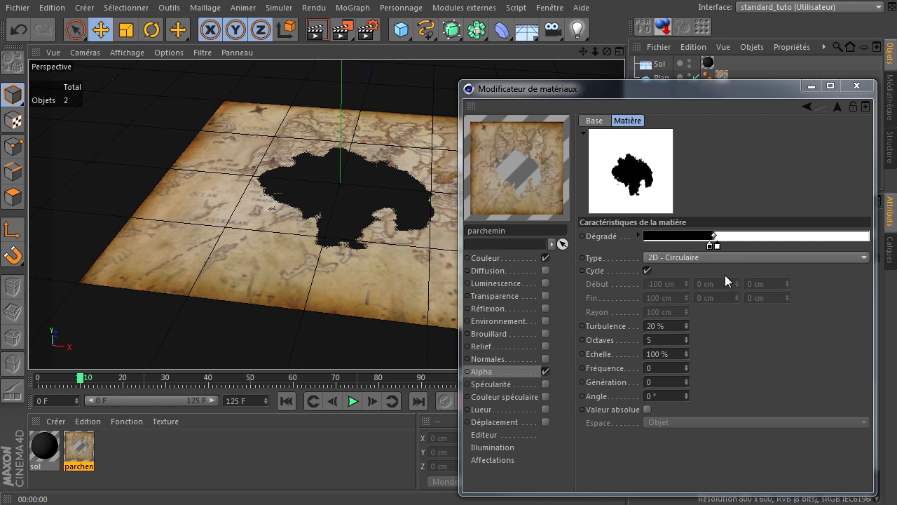
left_click_drag(710, 246, 649, 246)
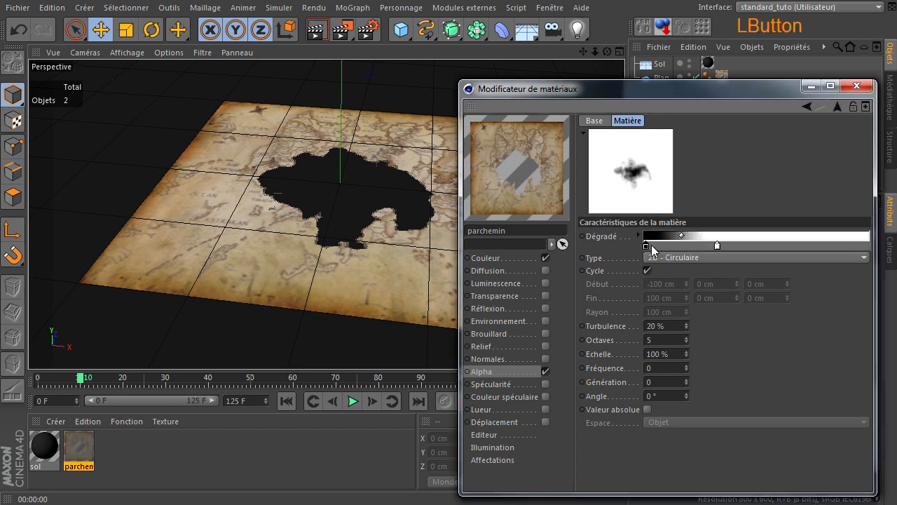
left_click_drag(718, 246, 650, 246)
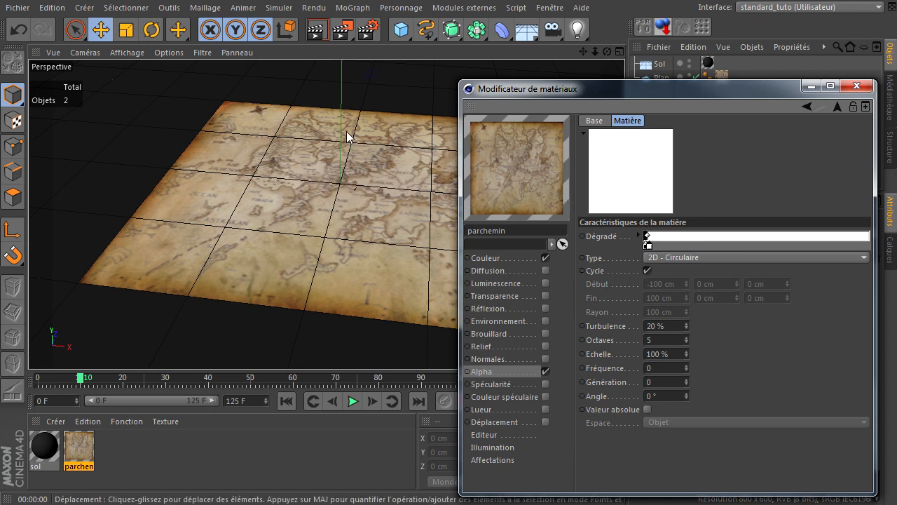
left_click(365, 161)
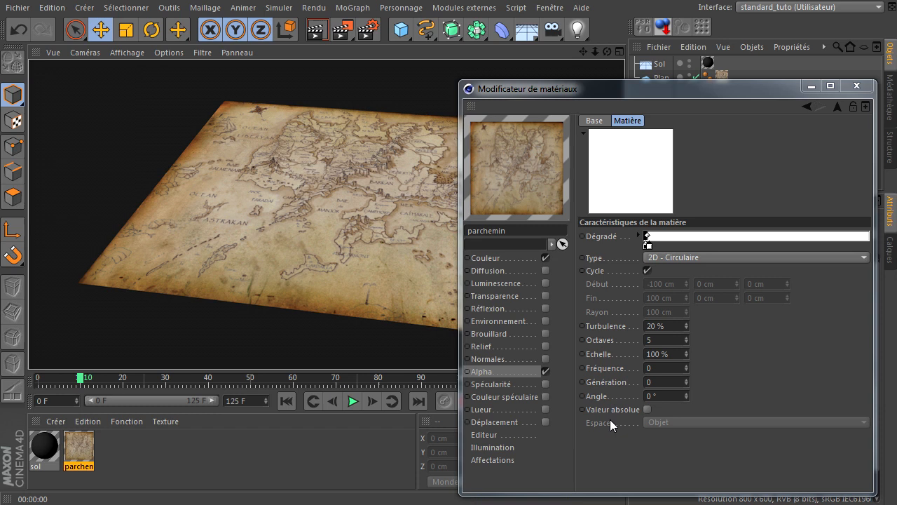
left_click(581, 236, "ctrl")
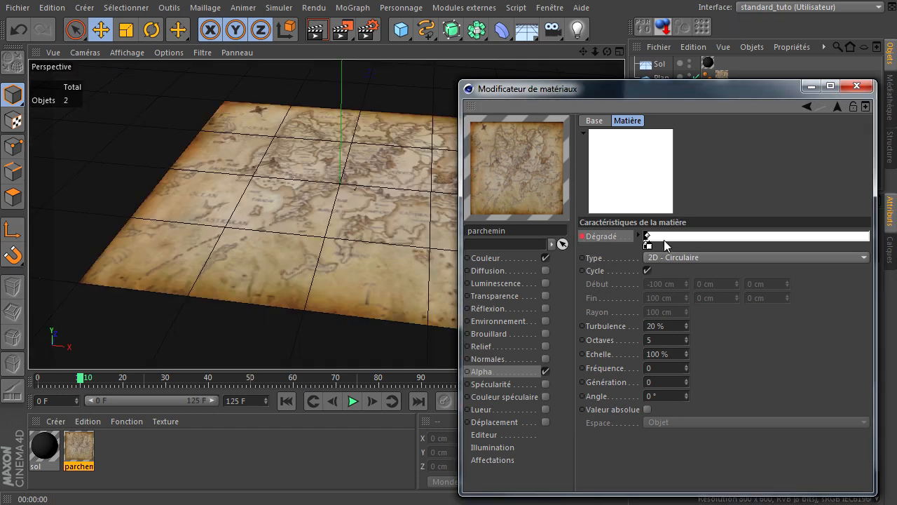
Step: At frame 100, move the white and black knots to the far end of the alpha gradient and record a second Dégradé keyframe
left_click_drag(573, 89, 589, 88)
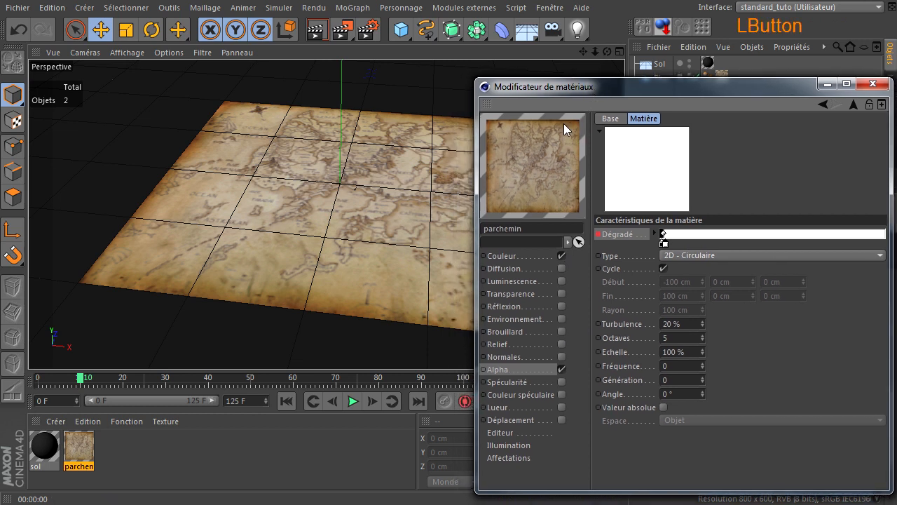
left_click(463, 378)
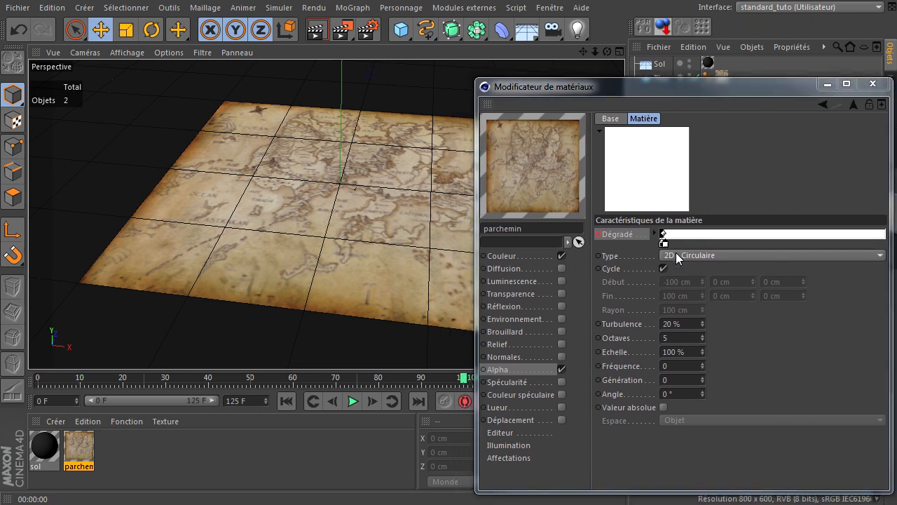
mouse_move(599, 87)
left_mouse_down()
mouse_move(607, 85)
mouse_move(602, 91)
left_mouse_up()
left_click_drag(664, 242, 888, 252)
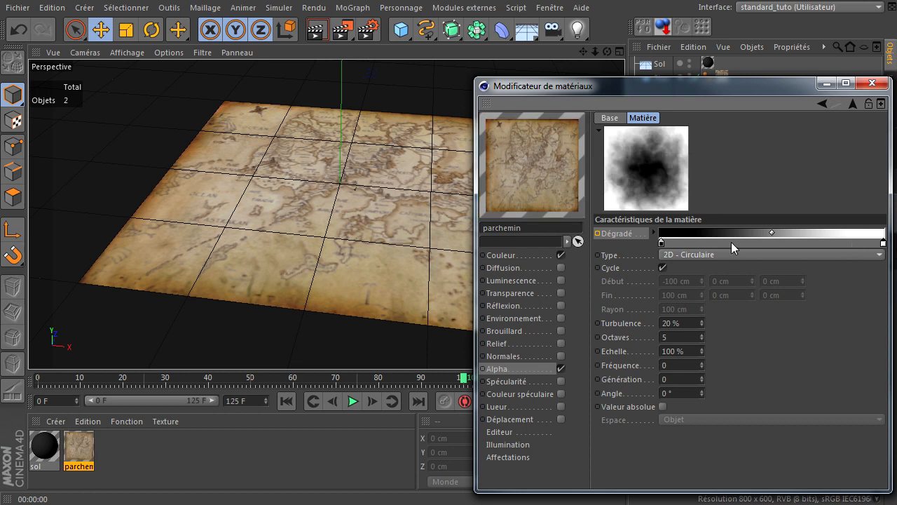
left_click_drag(662, 244, 883, 243)
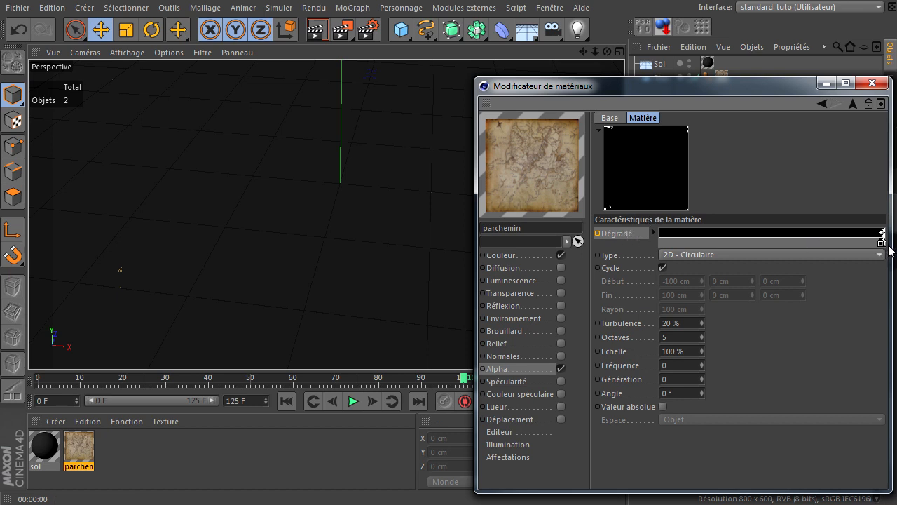
key("ctrl")
left_click(598, 235, "ctrl")
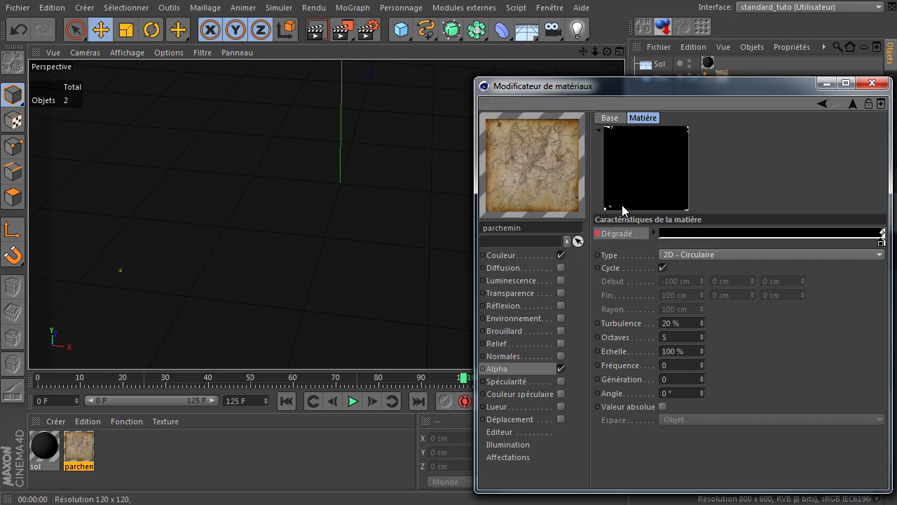
Step: Play the animation to check how the hole grows across the map plane
left_click(321, 401)
left_click(352, 401)
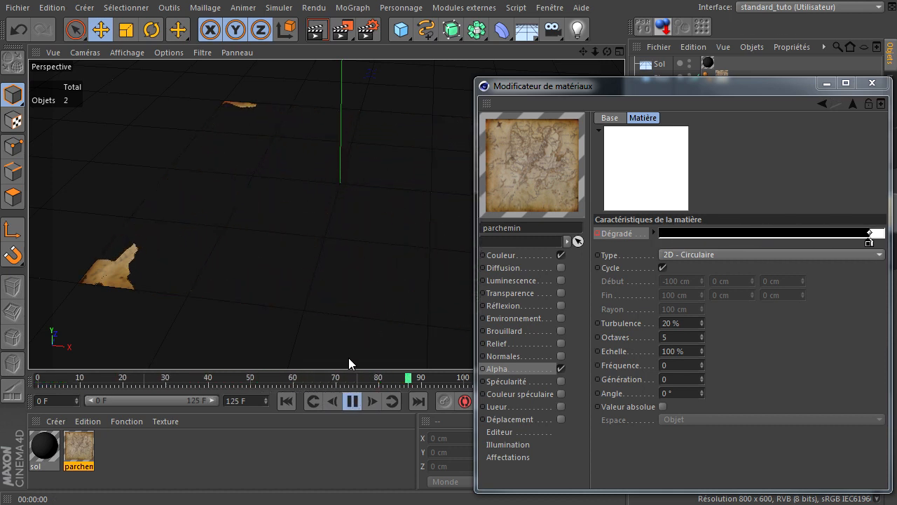
left_click_drag(616, 90, 666, 88)
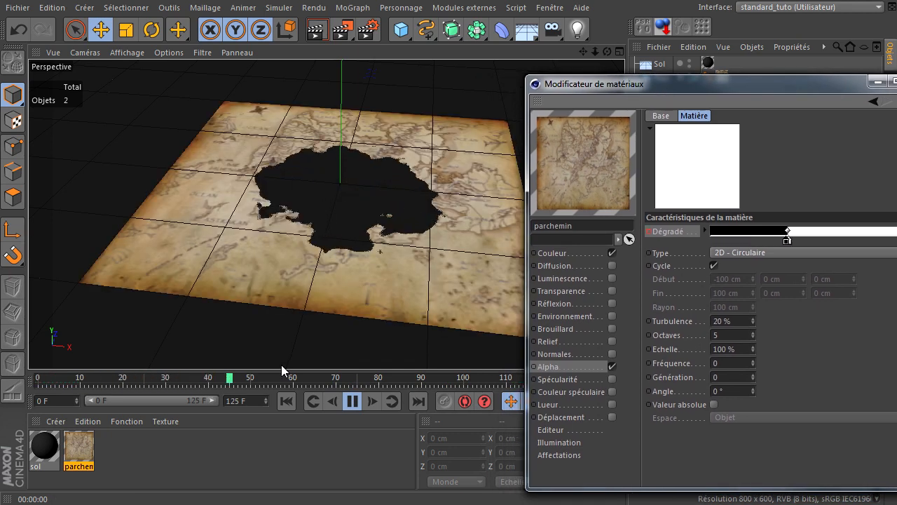
left_click(352, 402)
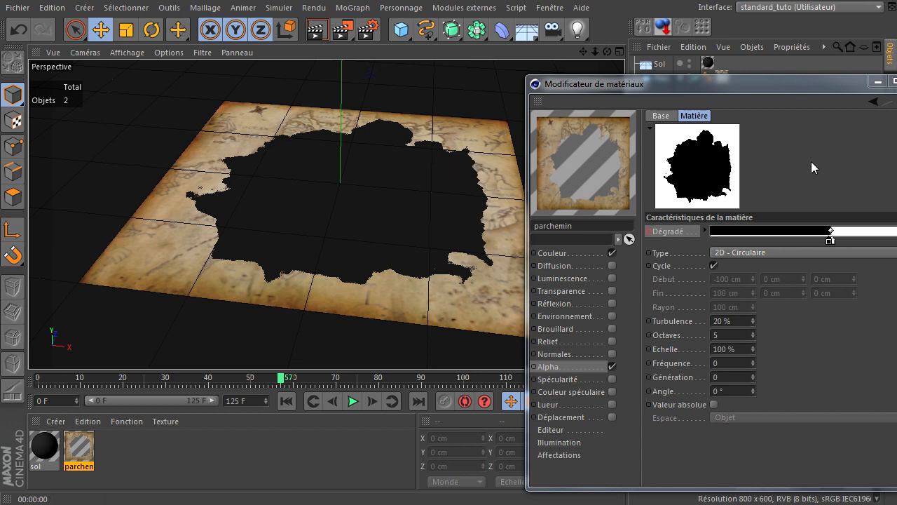
Step: Close the material editor, duplicate the parchemin material and rename the copy effet
left_click(829, 161)
left_click_drag(863, 84, 767, 81)
left_click(817, 75)
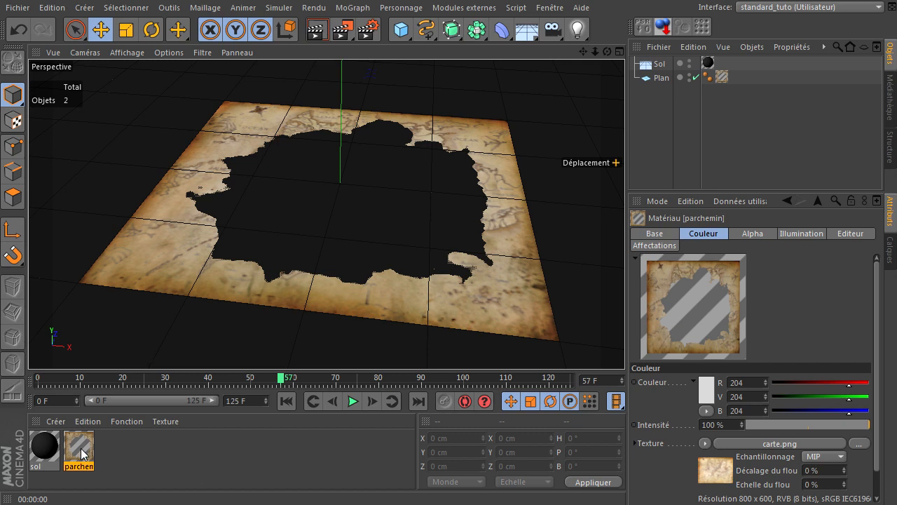
left_click_drag(83, 452, 137, 454, "ctrl")
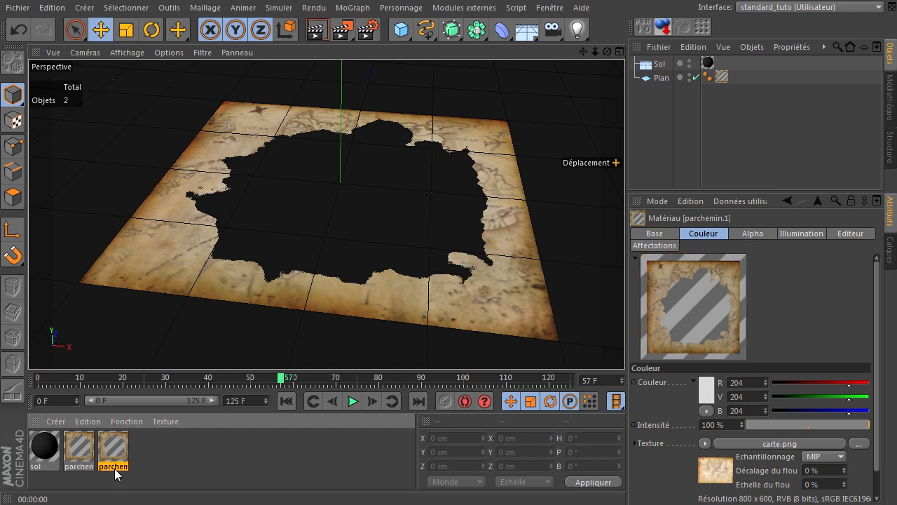
left_click(115, 468)
double_click(115, 468)
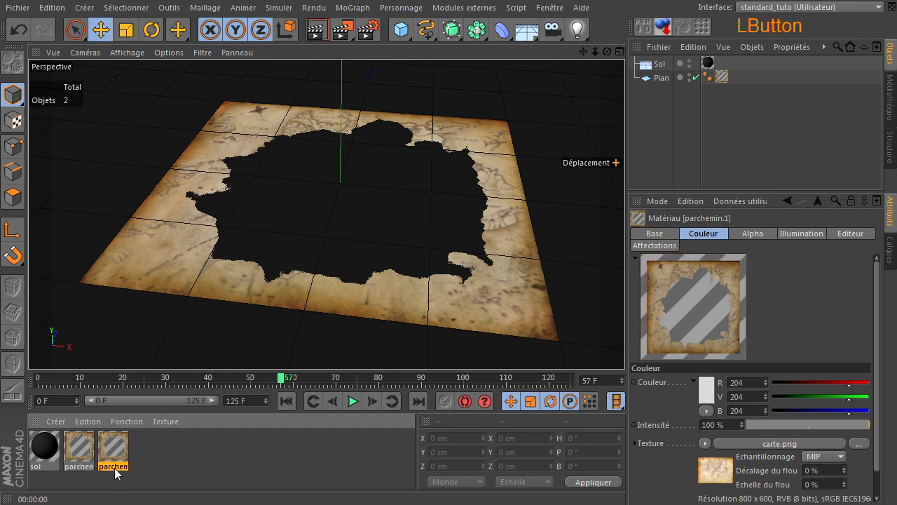
type("effet")
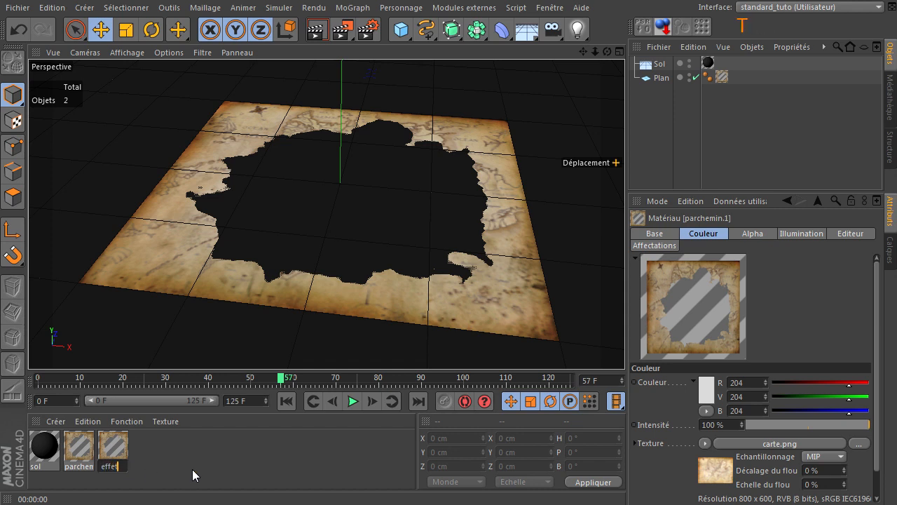
left_click(153, 454)
Step: Preview the fire image feu.jpg and load it as the effet material's colour texture in place of carte.png
double_click(121, 452)
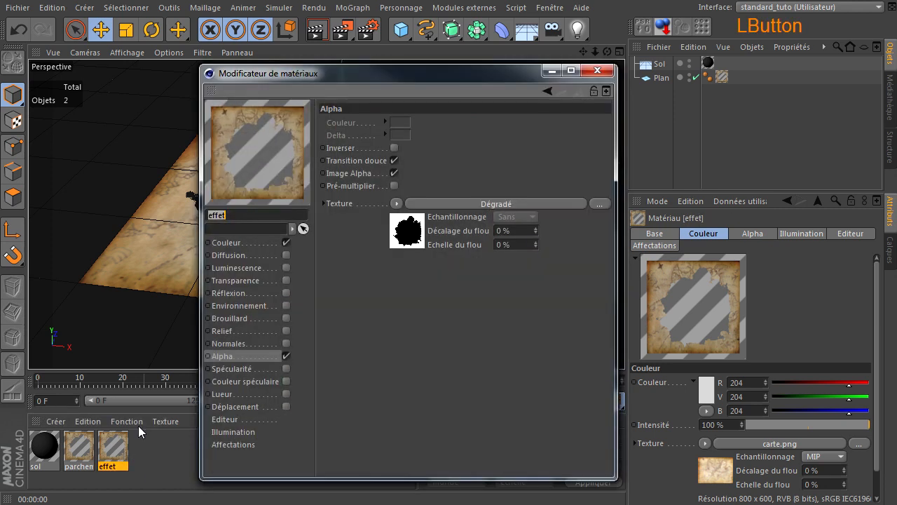
left_click(236, 242)
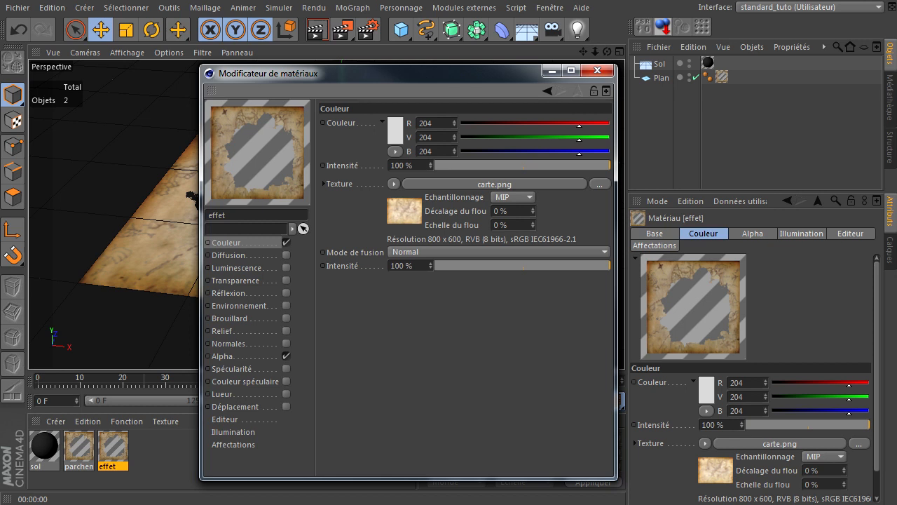
left_click(281, 503)
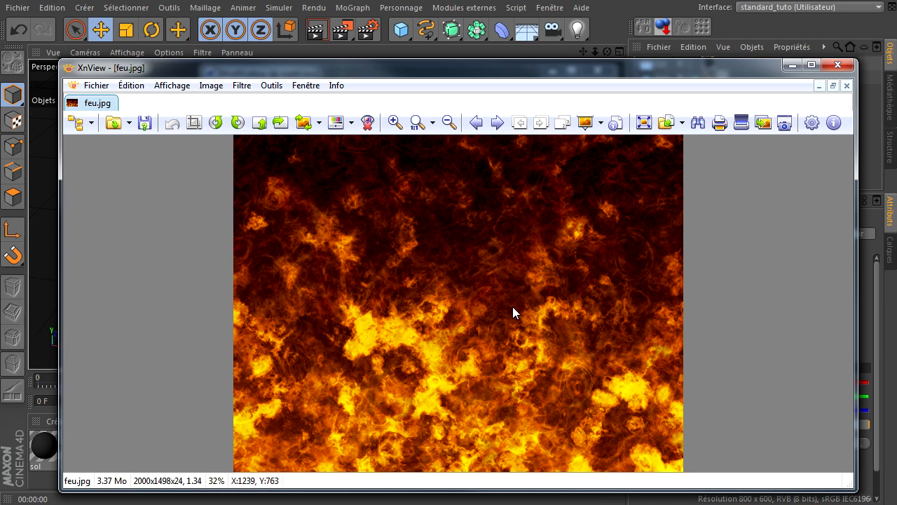
left_click(848, 70)
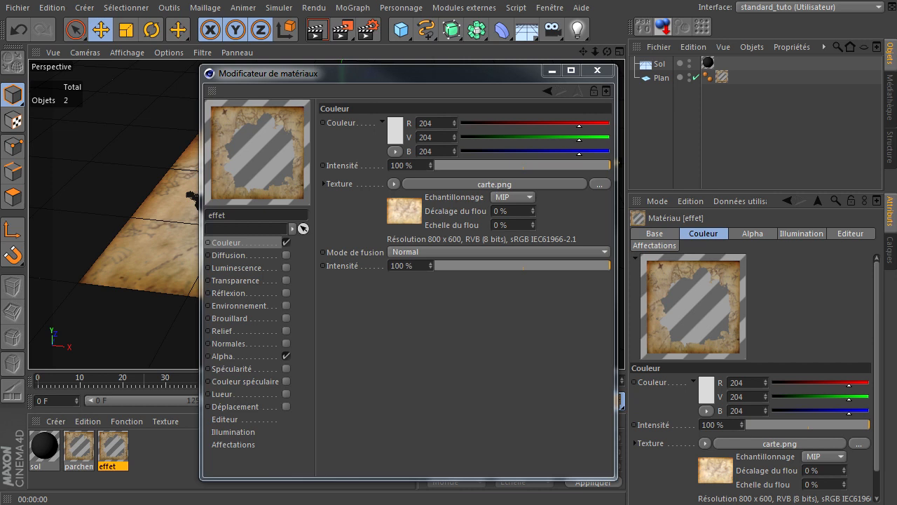
left_click(600, 183)
left_click(598, 70)
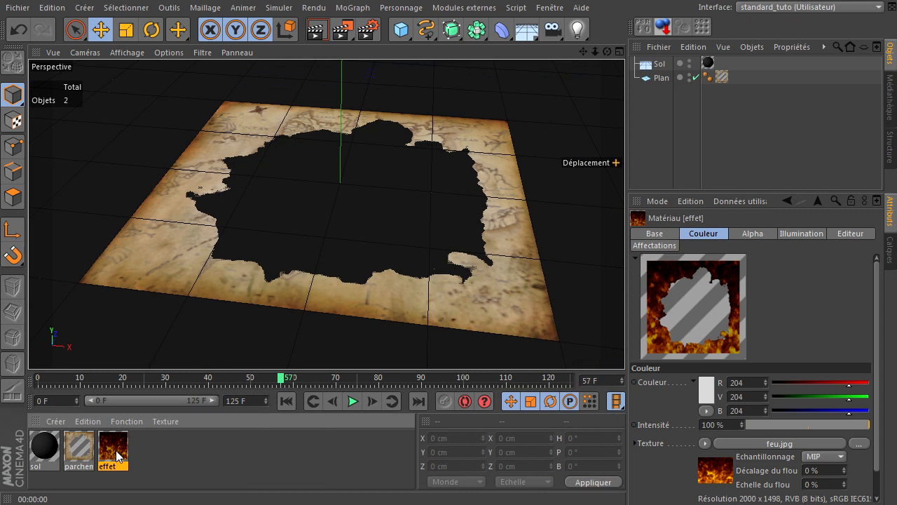
Step: Apply the effet material to the Plan object and place the parchemin texture tag after it so the map covers the fire
left_click_drag(117, 455, 525, 210)
left_click_drag(661, 93, 664, 79)
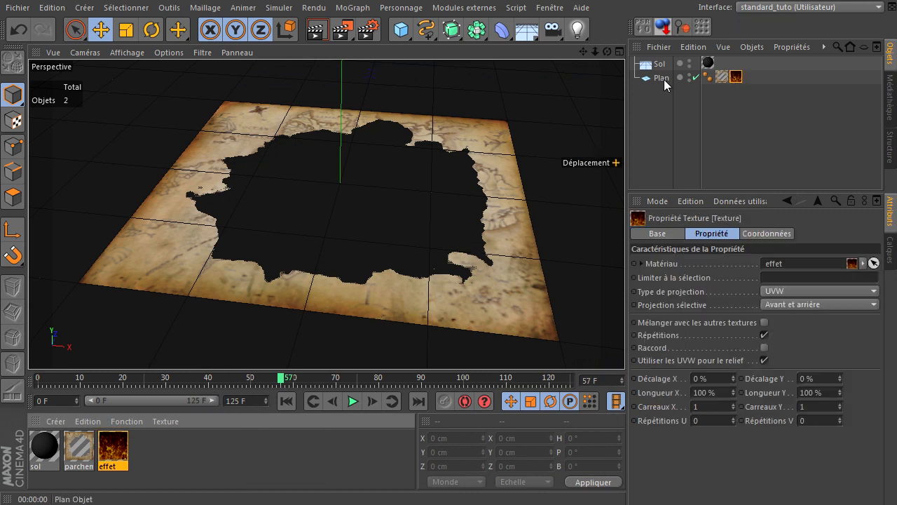
left_click(281, 378)
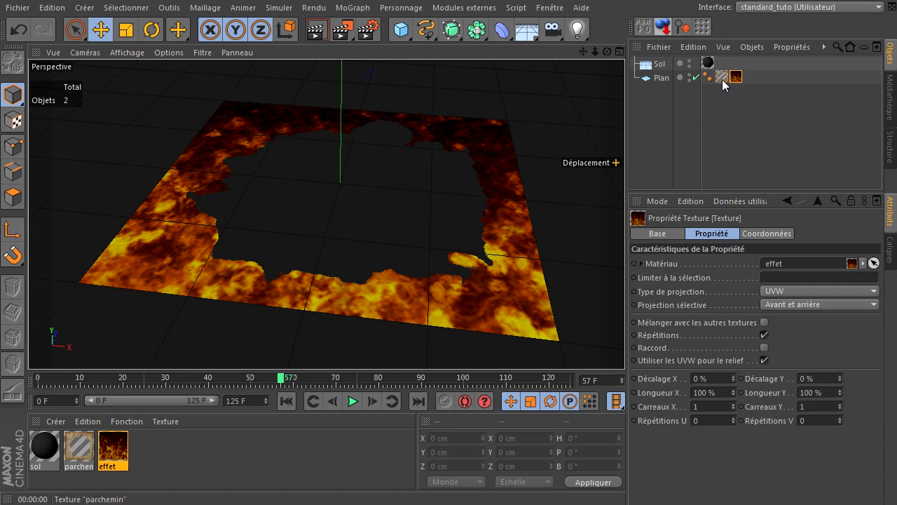
left_click_drag(724, 84, 747, 78)
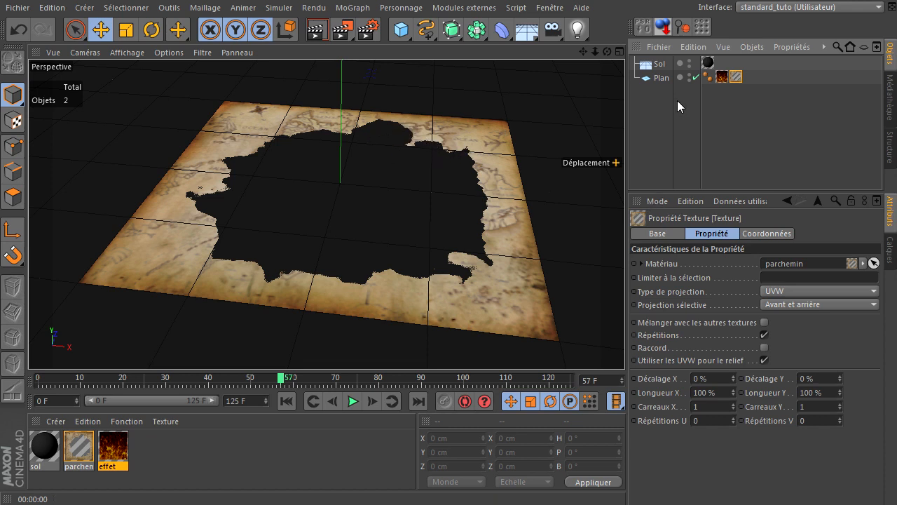
Step: Open the Ligne temporelle and select the keys of the first Dégradé track
left_click(550, 8)
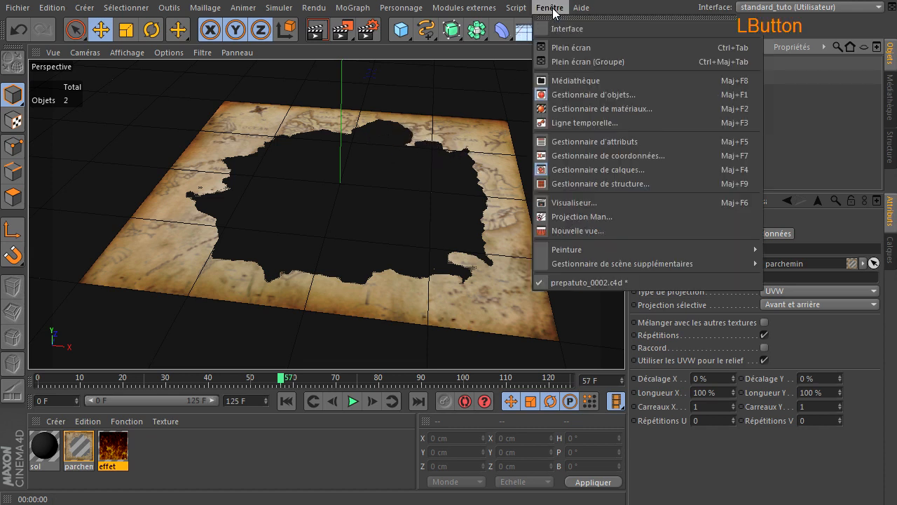
left_click(566, 122)
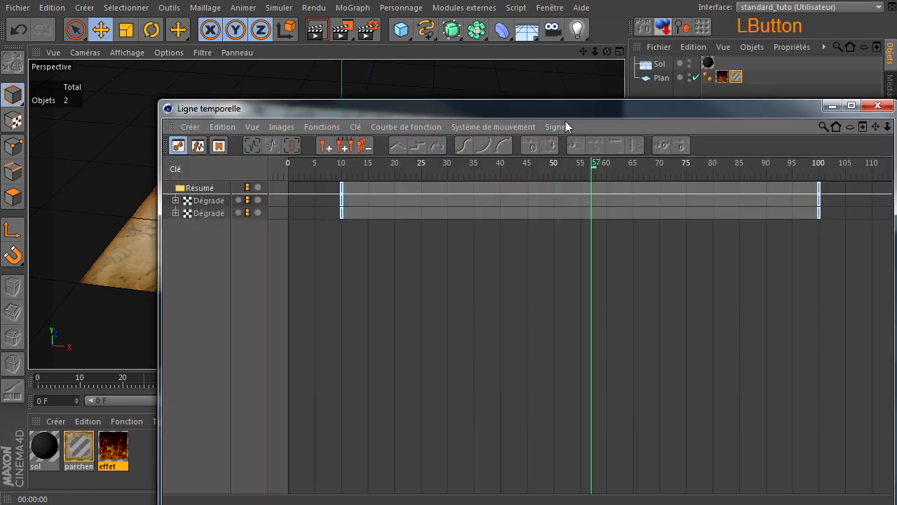
left_click_drag(526, 110, 490, 176)
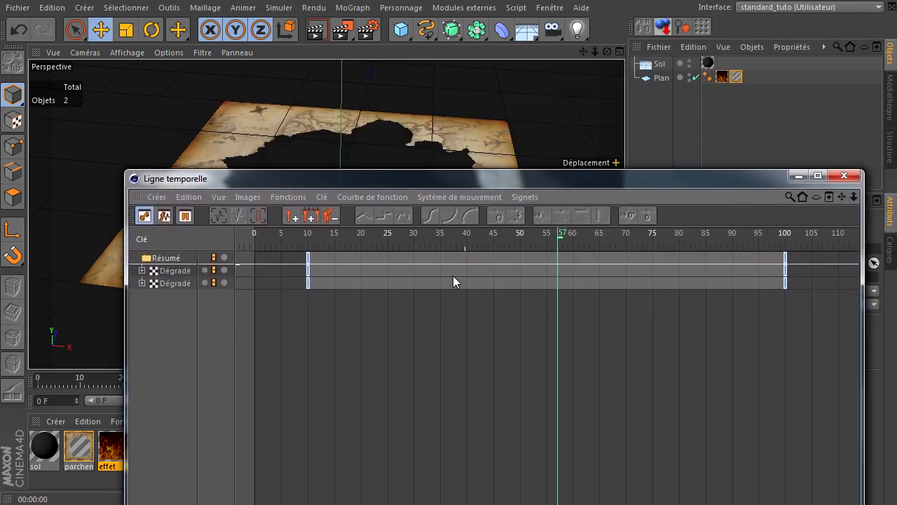
left_click(181, 274)
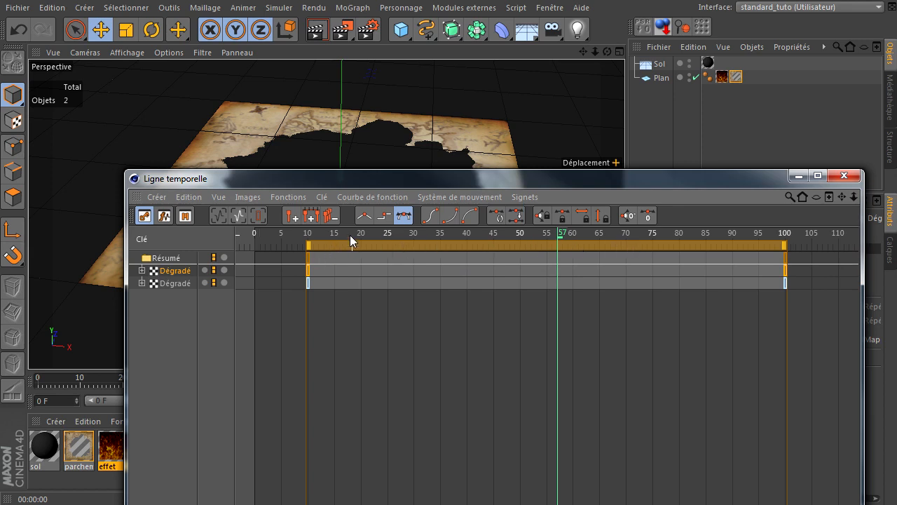
Step: Shift the selected Dégradé track's keys two frames earlier, to frames 8 and 98, and render the perspective view
left_click_drag(336, 244, 326, 246)
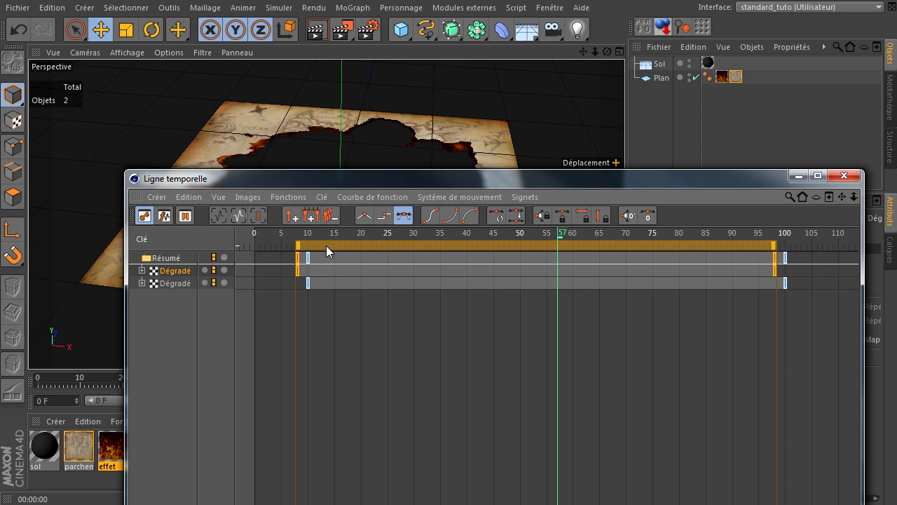
left_click_drag(415, 184, 826, 112)
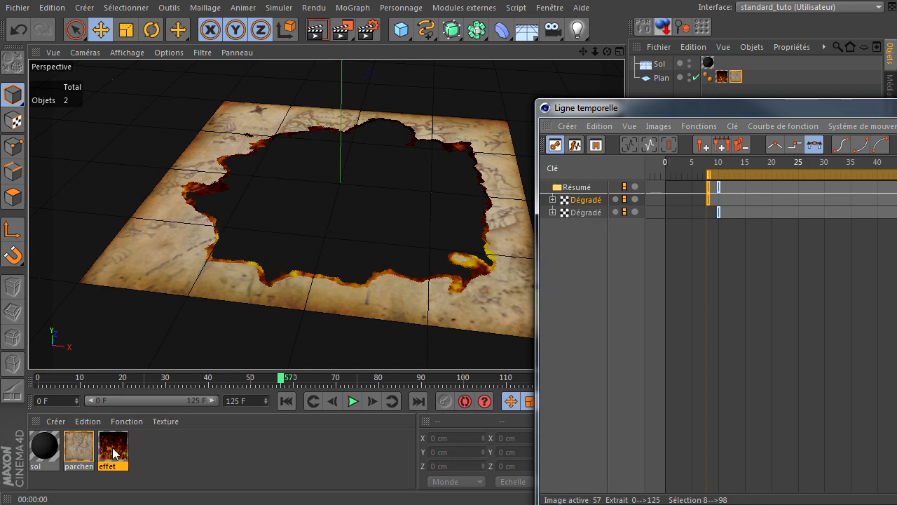
left_click(717, 87)
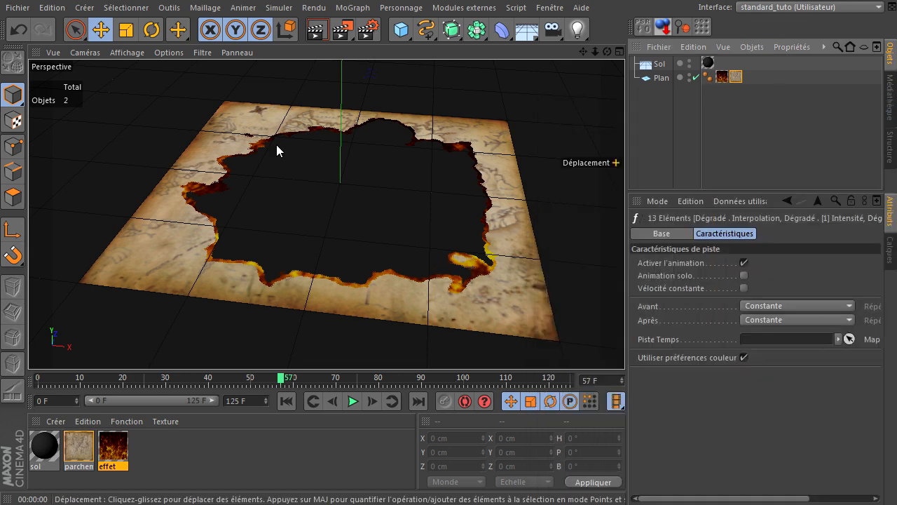
left_click(316, 29)
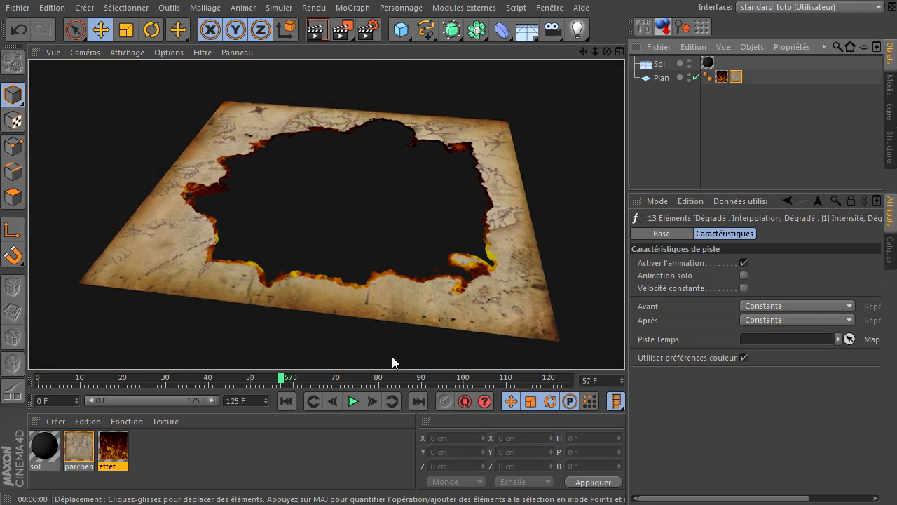
Step: Play the burning map animation from the first frame to review how the fiery edge spreads
left_click(286, 400)
left_click(353, 405)
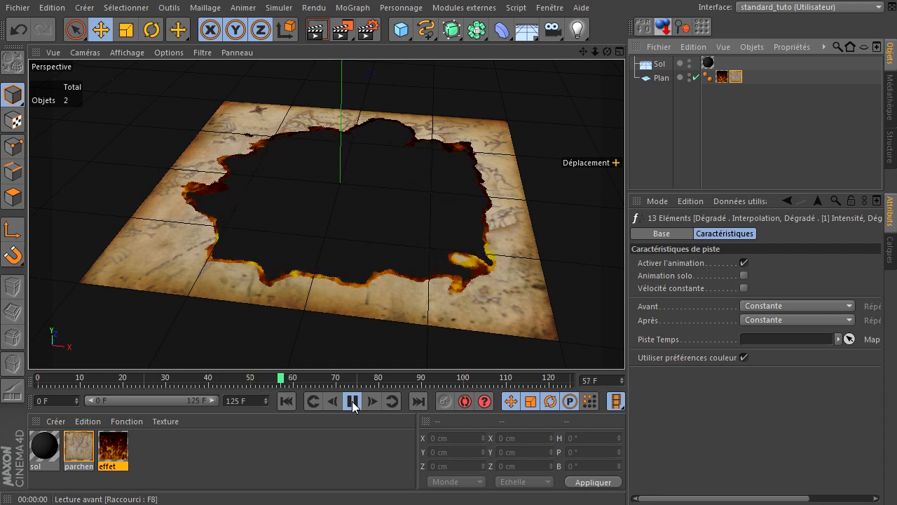
left_click(352, 401)
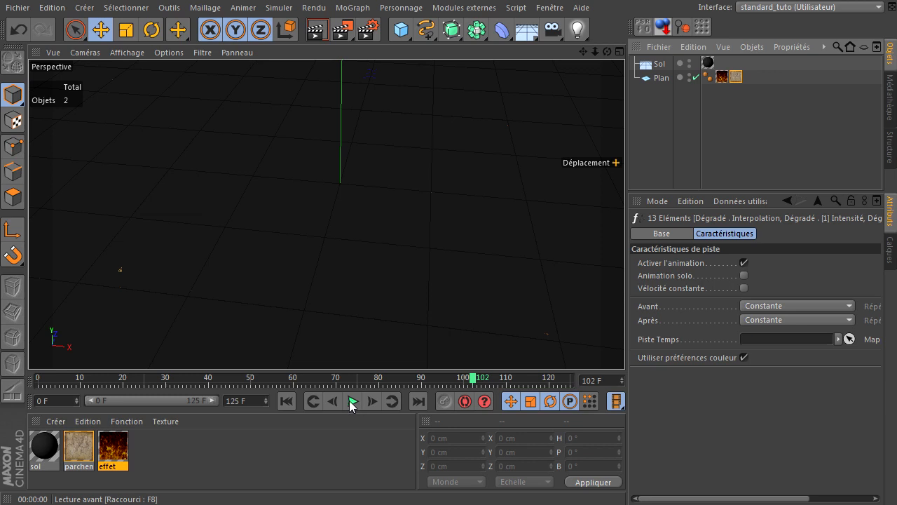
left_click(286, 401)
left_click(292, 449)
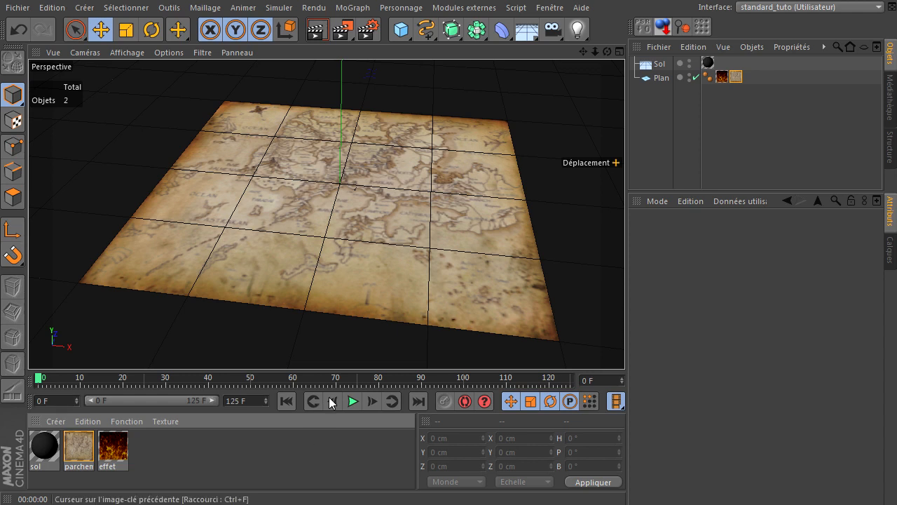
left_click(353, 401)
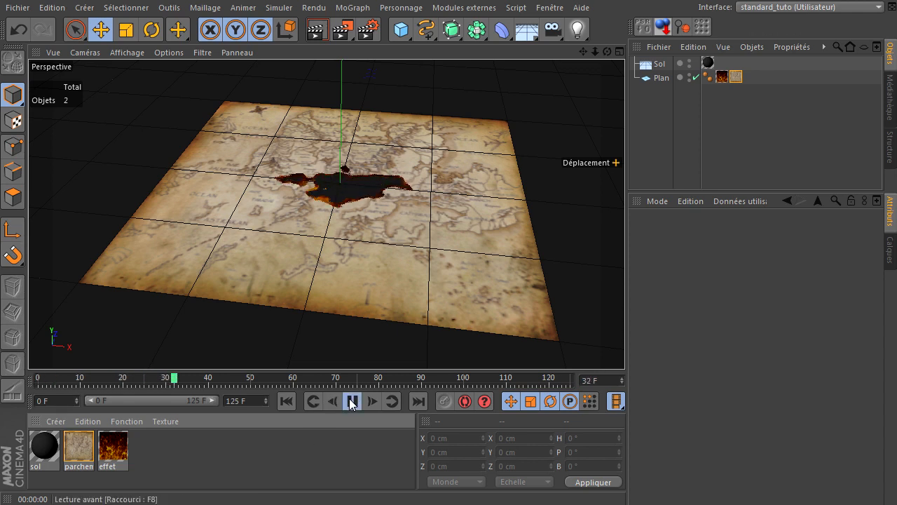
left_click(352, 401)
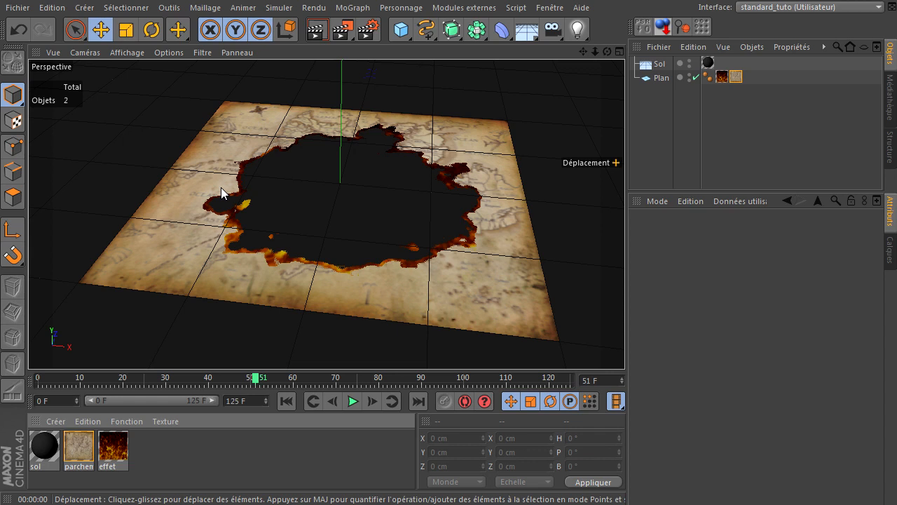
Step: Save the project as an incremental version
left_click(19, 8)
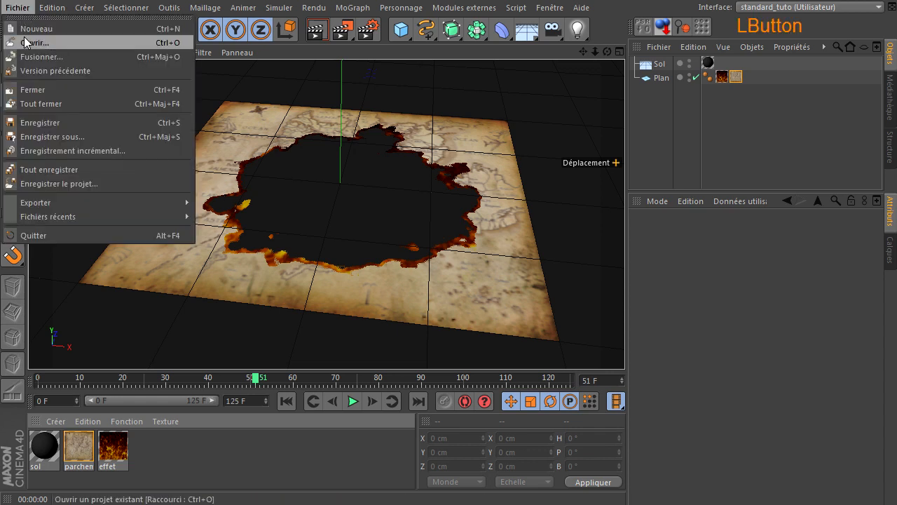
left_click(40, 146)
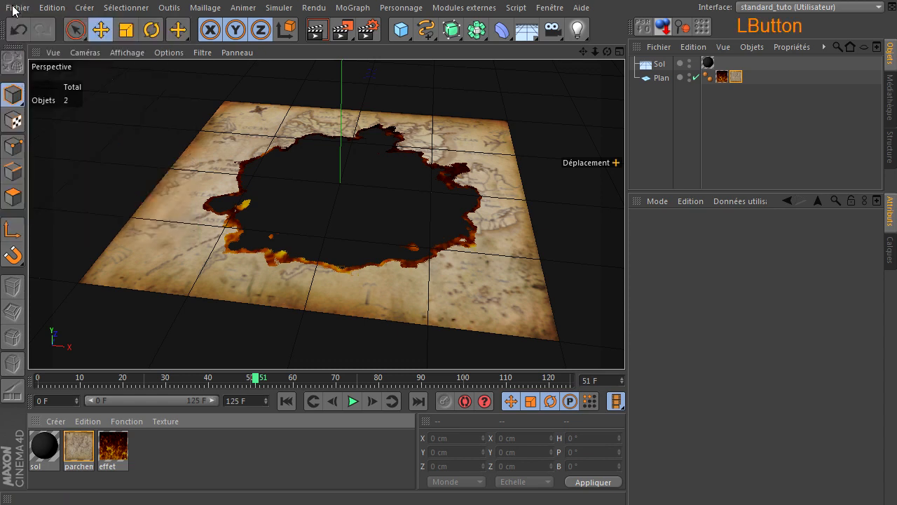
left_click(14, 10)
left_click(45, 156)
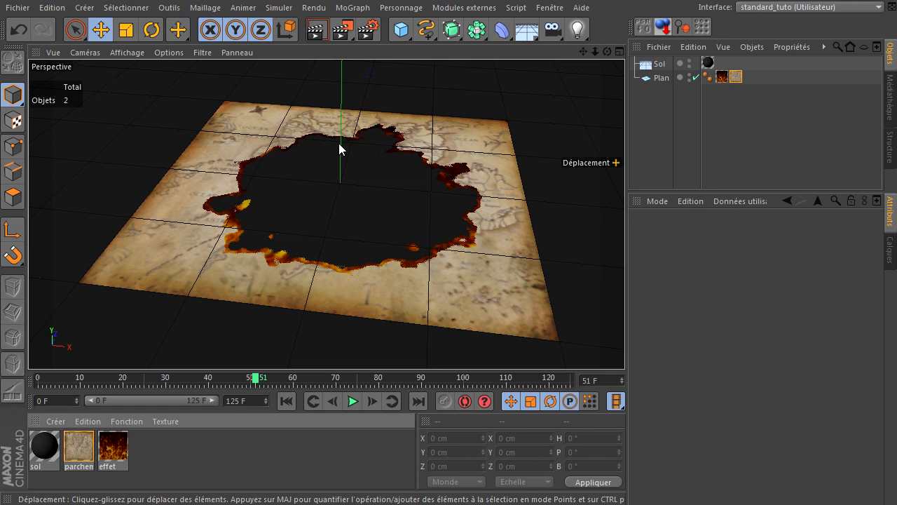
Step: Add a null object to the scene and name it "tp et xpresso"
left_click_drag(400, 29, 468, 49)
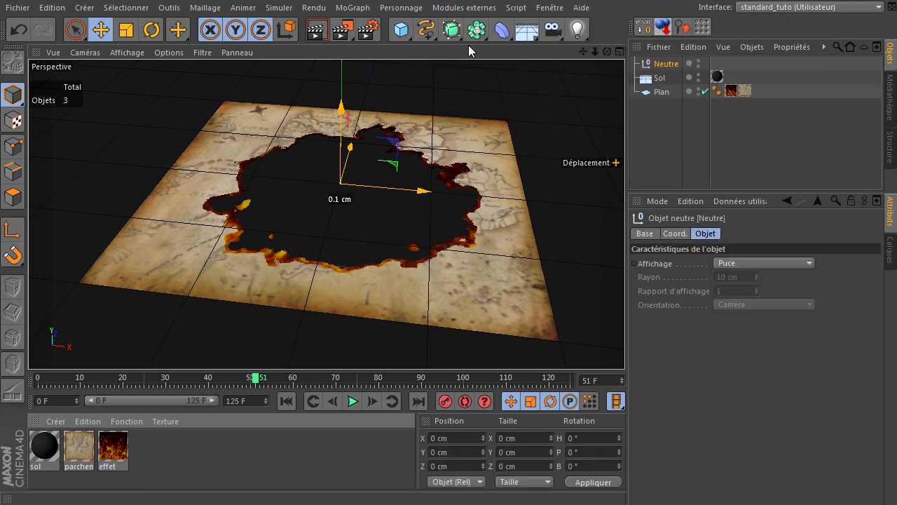
double_click(664, 66)
type("tp")
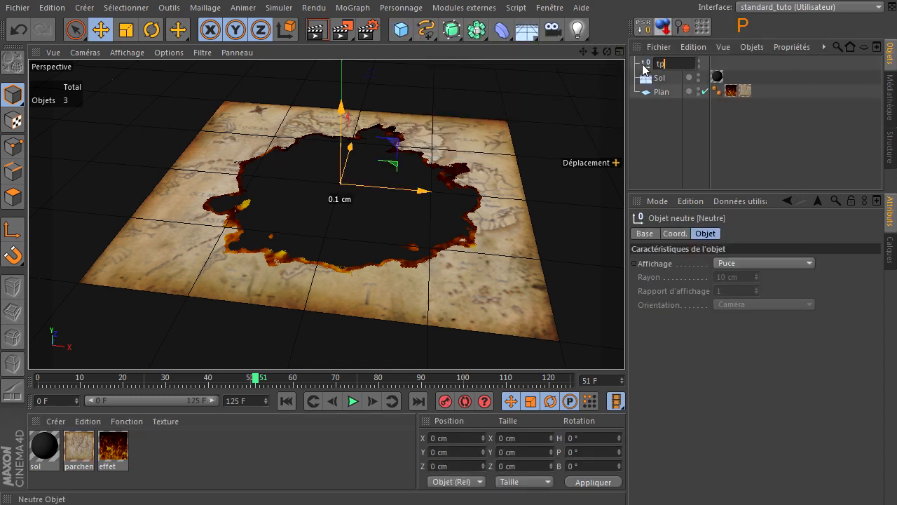
type(" et xpresso")
key("Return")
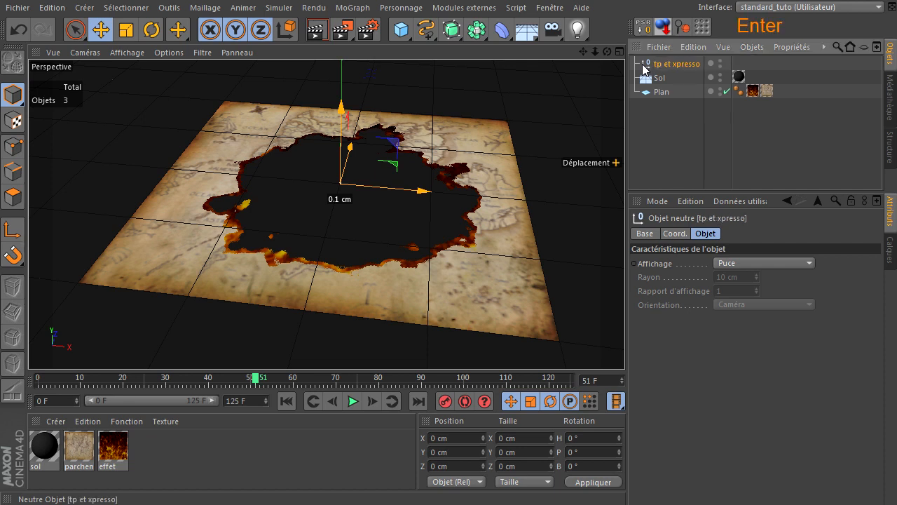
Step: Attach an XPresso tag to the "tp et xpresso" null
right_click(646, 65)
mouse_move(670, 71)
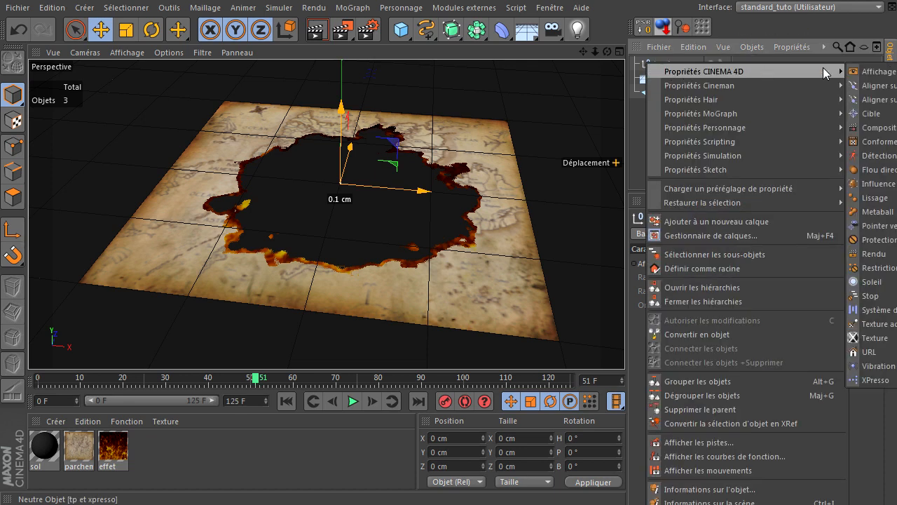
left_click(873, 380)
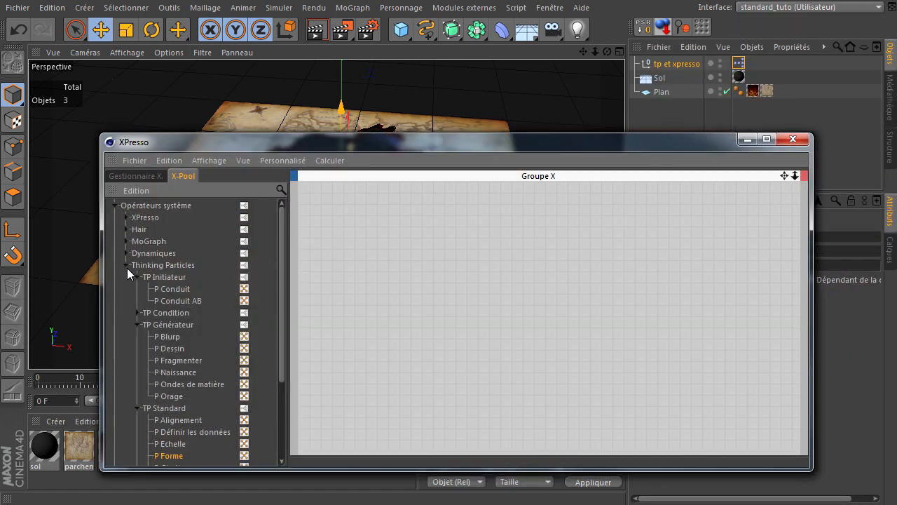
left_click(126, 266)
left_click(115, 208)
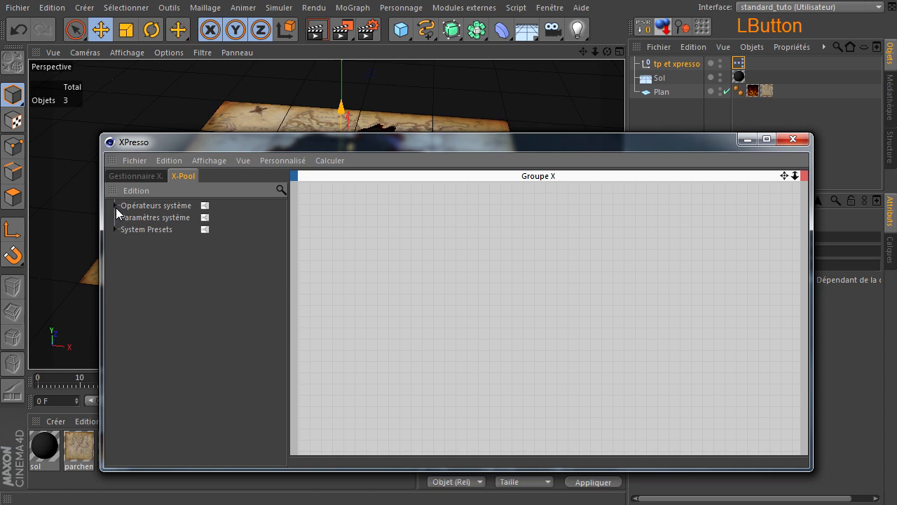
left_click(144, 176)
left_click(323, 160)
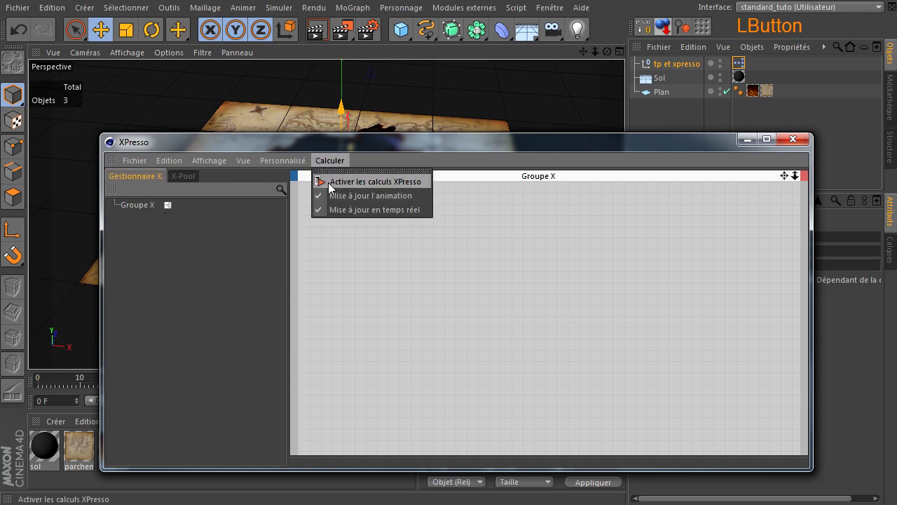
left_click(385, 364)
left_click(182, 177)
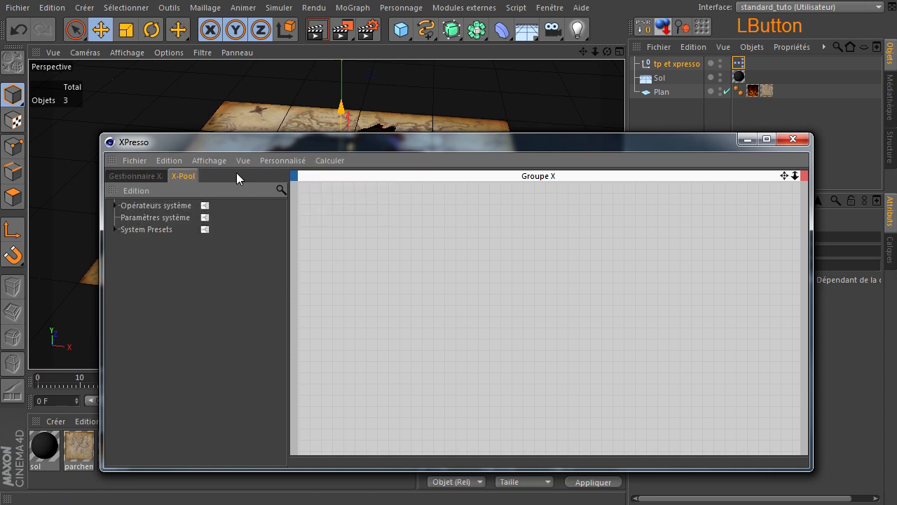
Step: Enlarge the XPresso editor and add a P Ondes de matière node from the Thinking Particles generators to Groupe X
left_click_drag(306, 142, 215, 164)
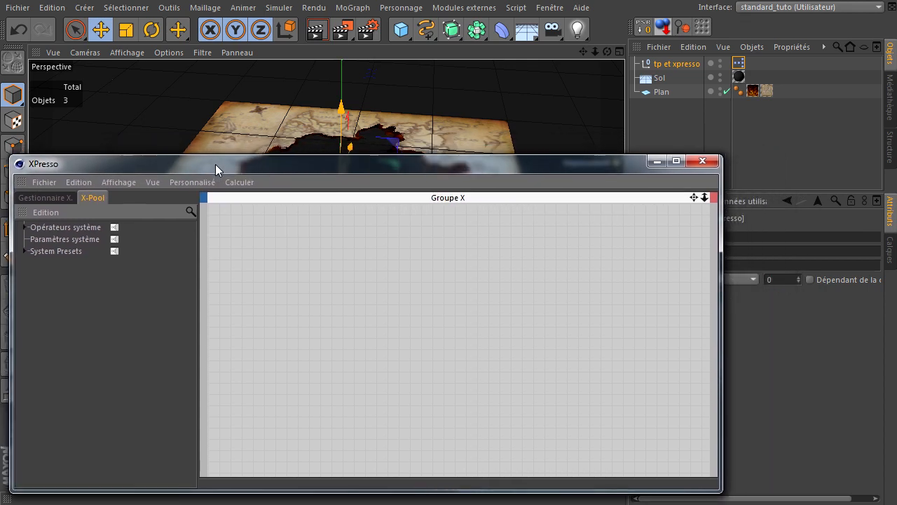
left_click_drag(723, 301, 835, 314)
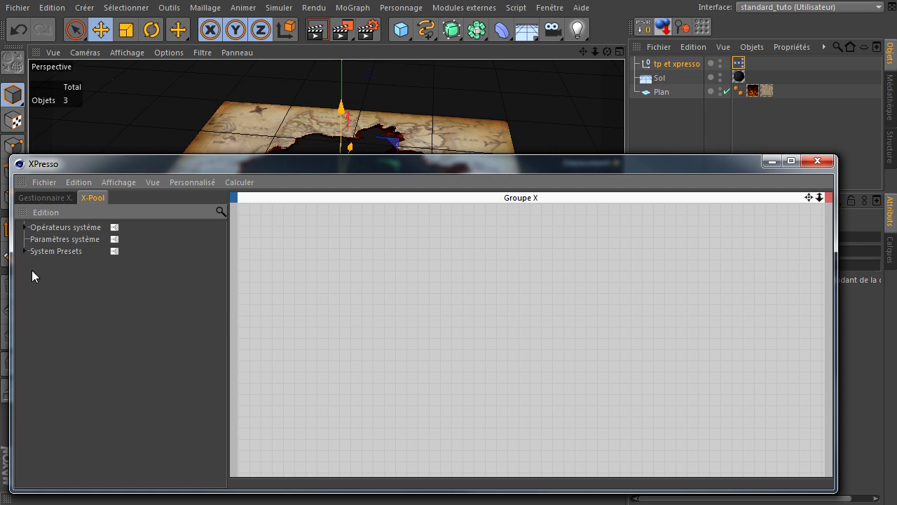
left_click(24, 228)
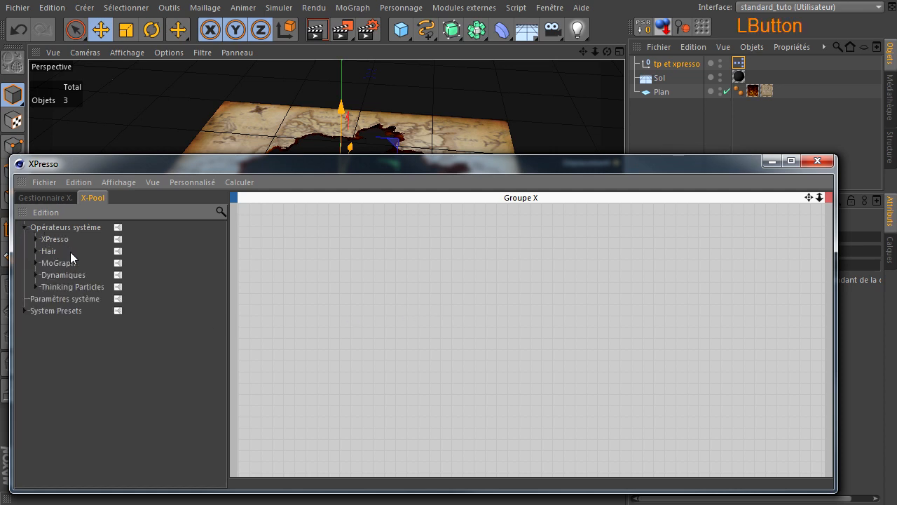
left_click(37, 288)
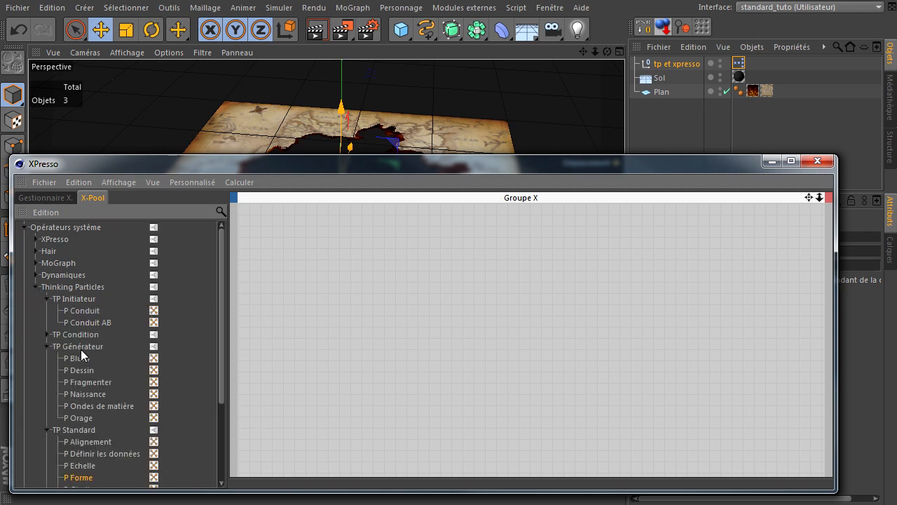
left_click(50, 347)
left_click(97, 407)
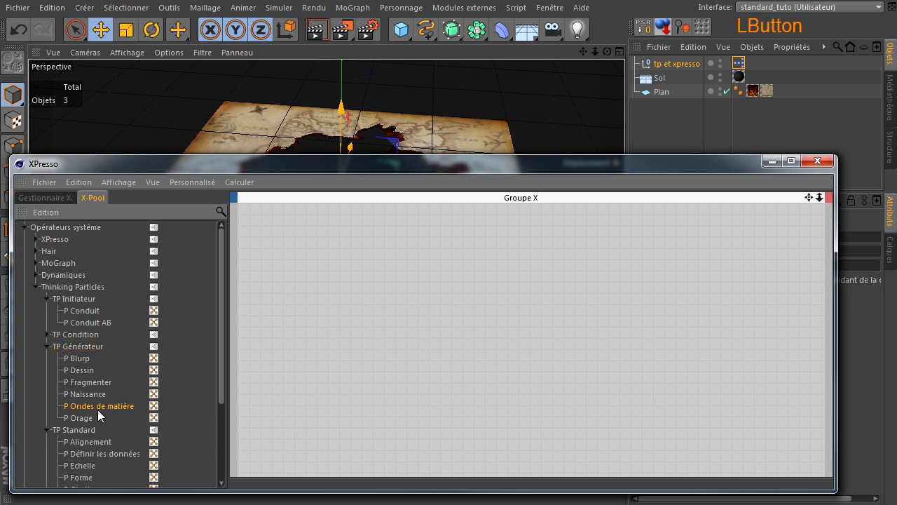
left_click_drag(96, 409, 276, 375)
left_click_drag(414, 262, 383, 240)
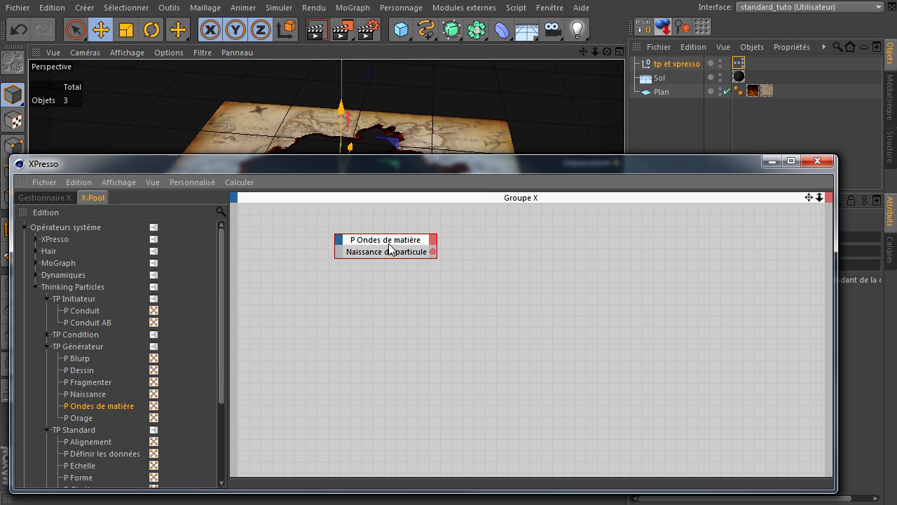
Step: Convert the Plan object into an editable polygon object
left_click_drag(574, 164, 620, 369)
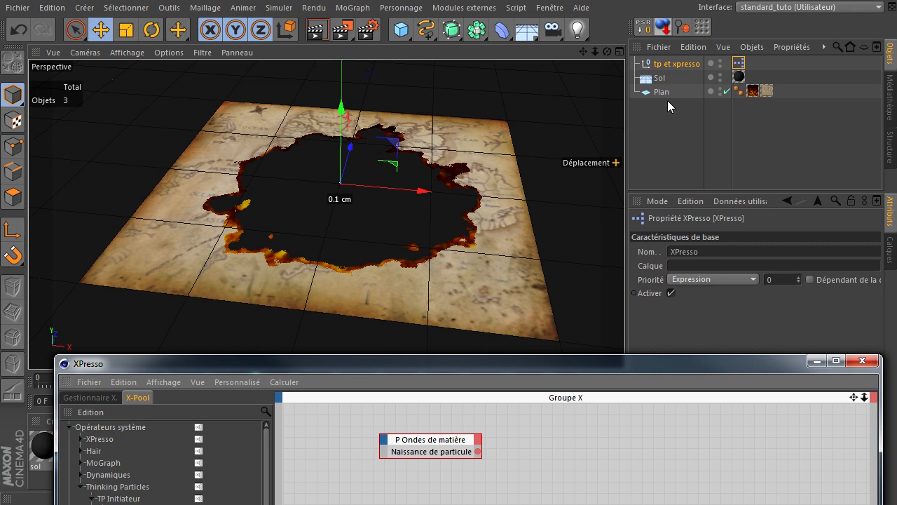
left_click(662, 92)
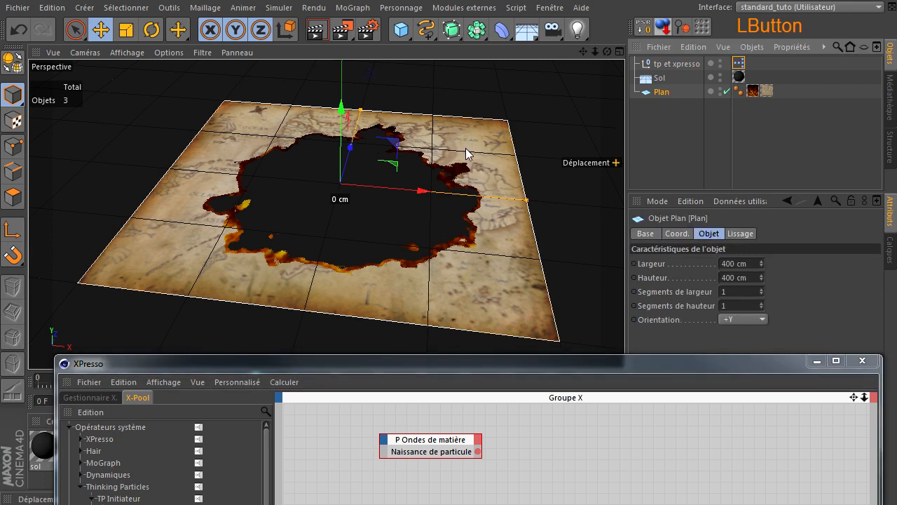
left_click(13, 62)
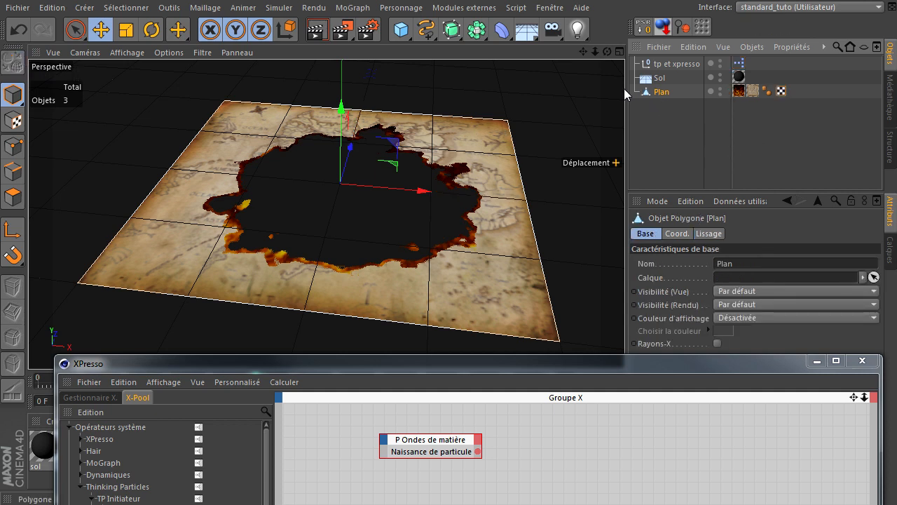
Step: Assign Plan as the emitting object of the P Ondes de matière node
left_click_drag(560, 361, 205, 182)
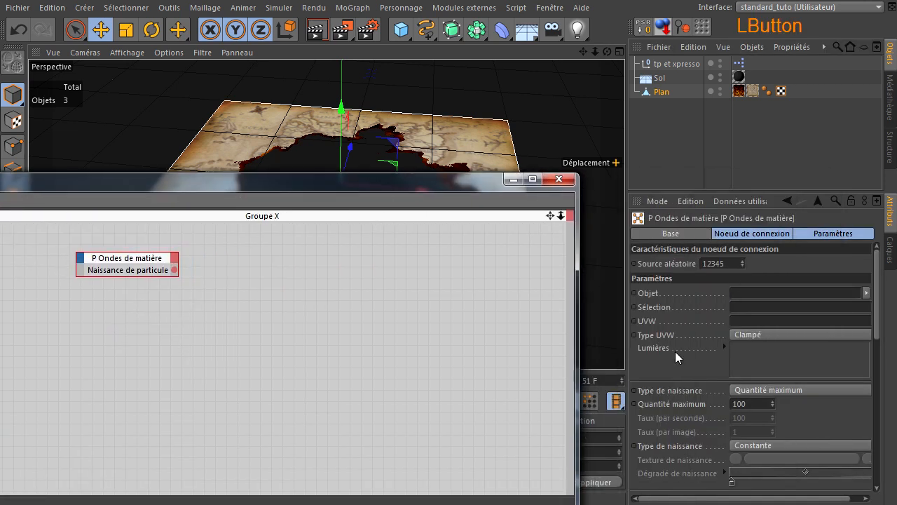
left_click_drag(658, 189, 649, 126)
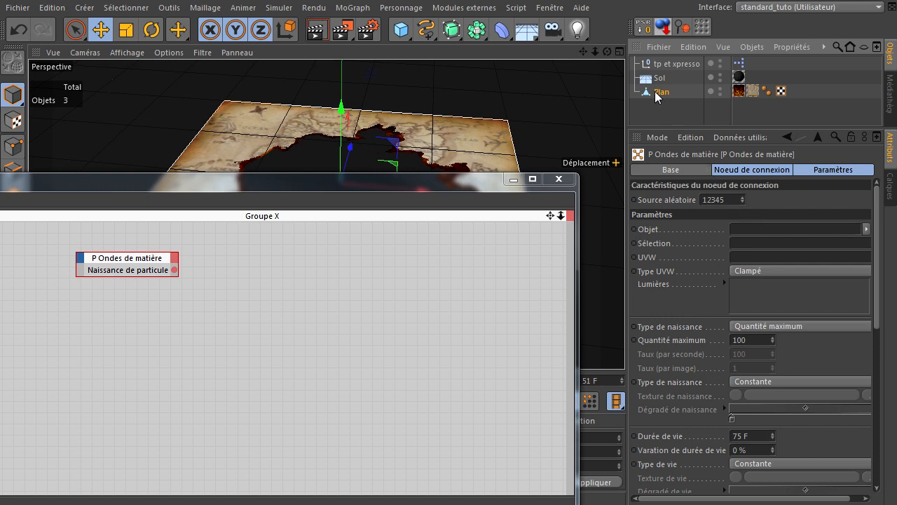
left_click_drag(655, 91, 735, 161)
left_click_drag(764, 222, 761, 227)
Step: Set the node's particle birth type to Taux (par image) with a rate of 100 per frame
left_click(785, 324)
left_click(777, 368)
left_click(765, 370)
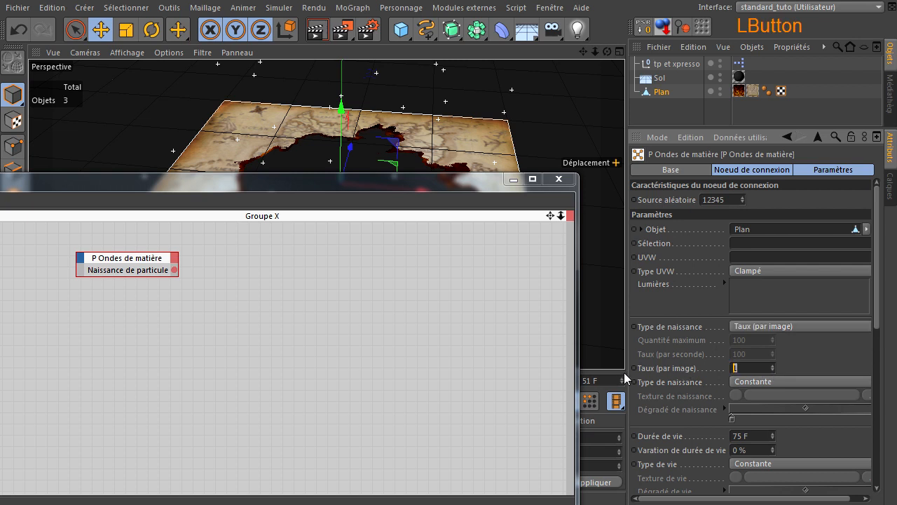
type("1")
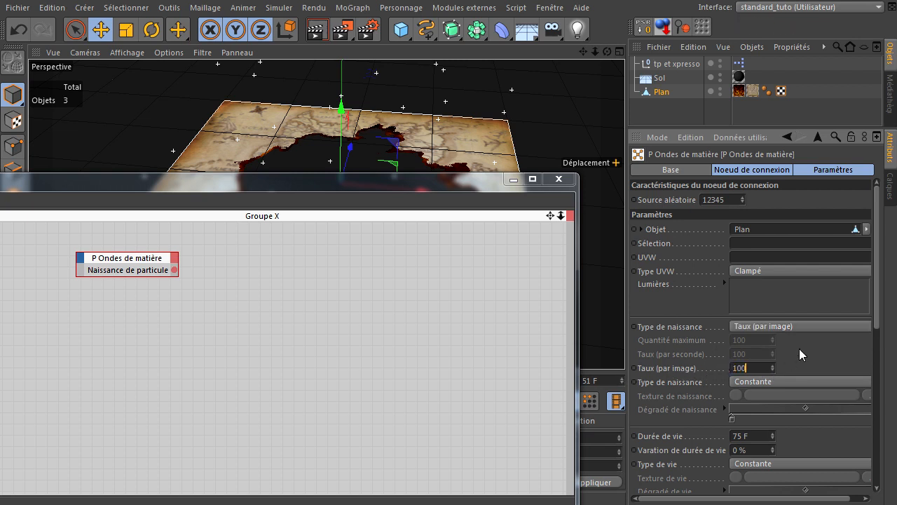
left_click(799, 348)
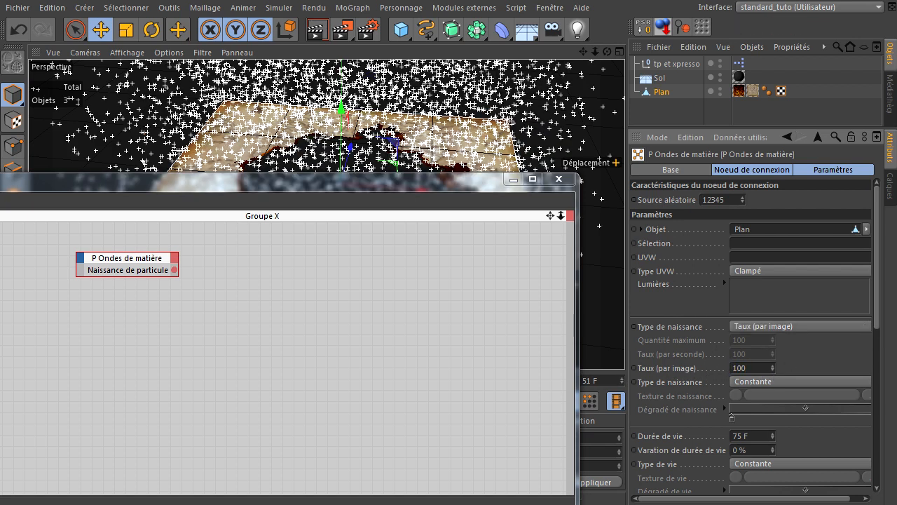
Step: Set the particle lifetime to 5 F with a lifetime variation of 20 %
left_click(746, 435)
type("5")
left_click(825, 435)
left_click(757, 449)
type("20")
left_click(805, 443)
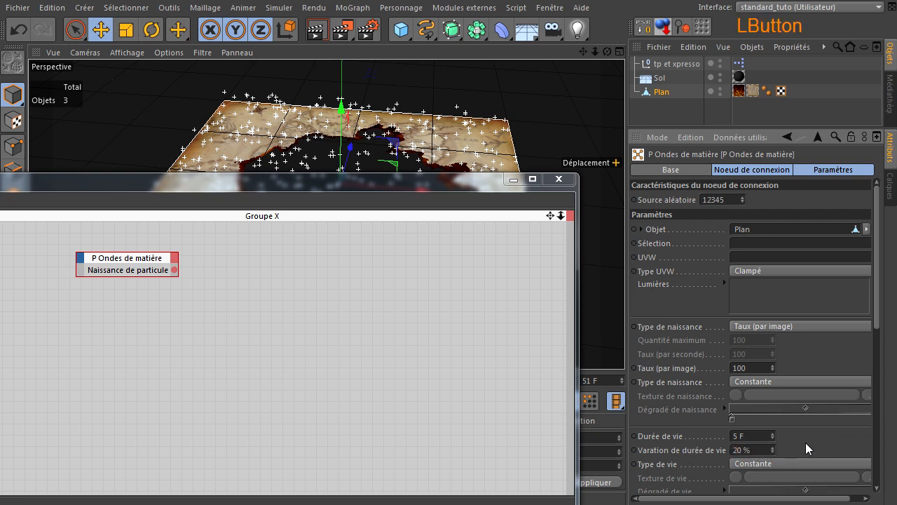
Step: Set the speed variation (Variation de vitesse) of the P Ondes de matière node to 20 %
left_click_drag(875, 298, 785, 371)
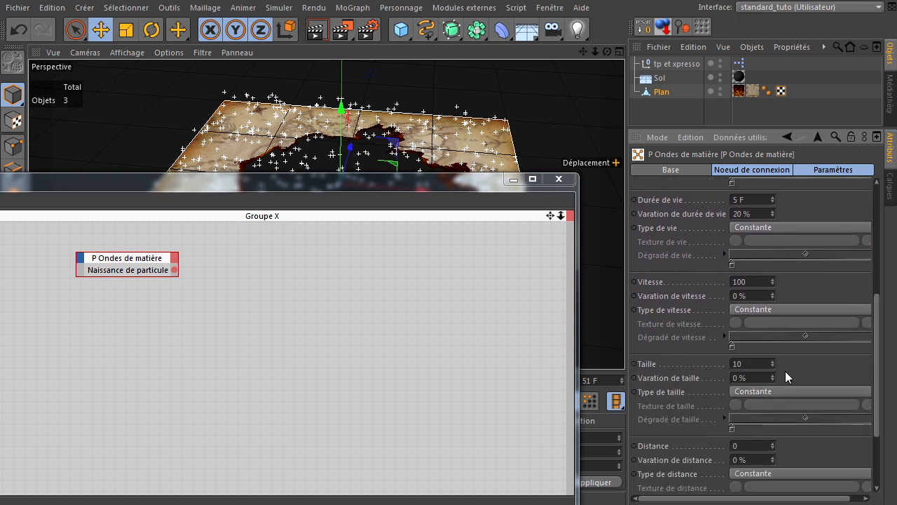
left_click_drag(759, 298, 699, 301)
type("20")
left_click(808, 287)
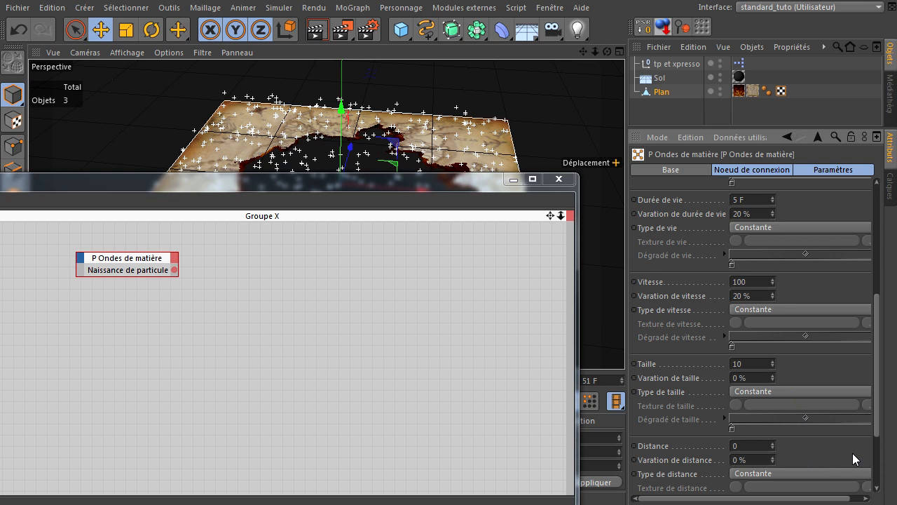
left_click_drag(877, 421, 895, 284)
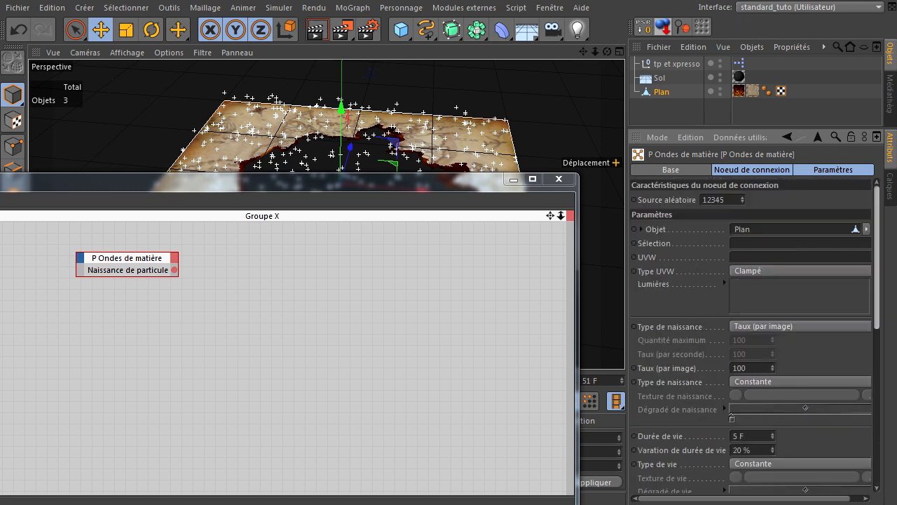
Step: Minimize the XPresso window and play the animation from the first frame twice to examine the particle emission over the map
left_click(514, 180)
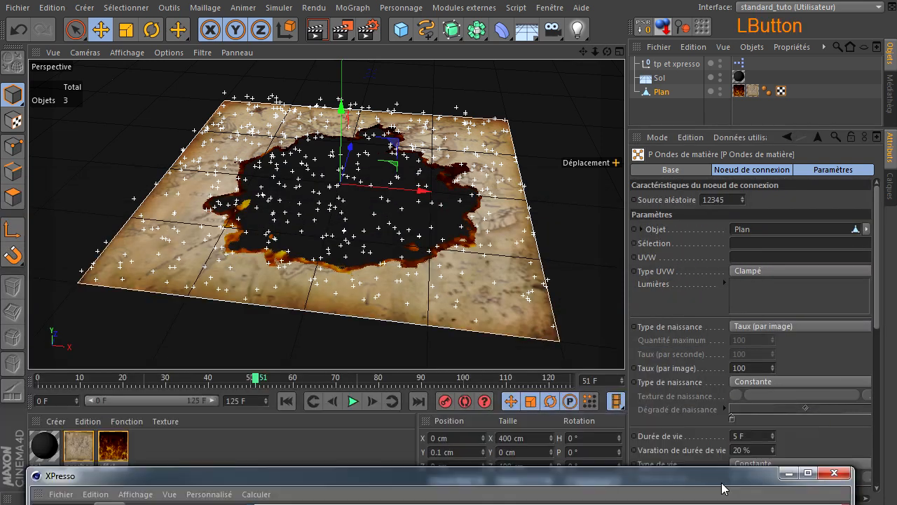
left_click(283, 400)
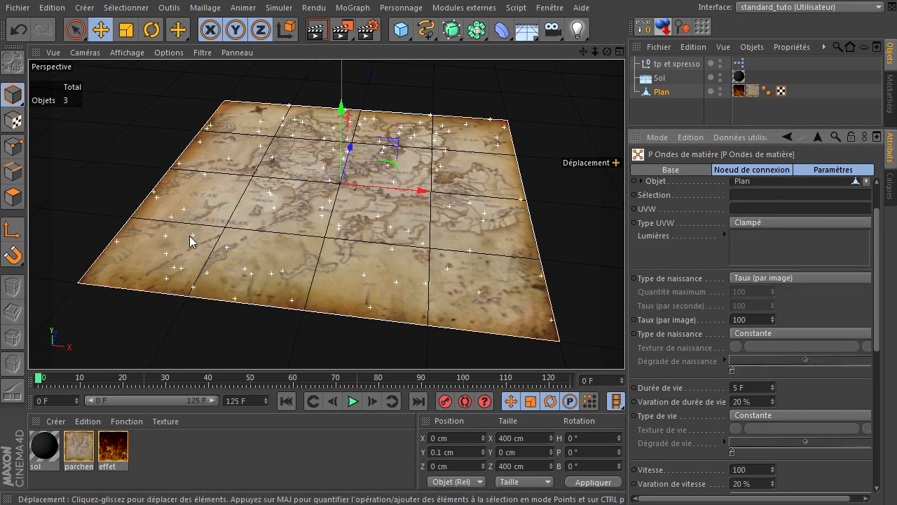
left_click(350, 401)
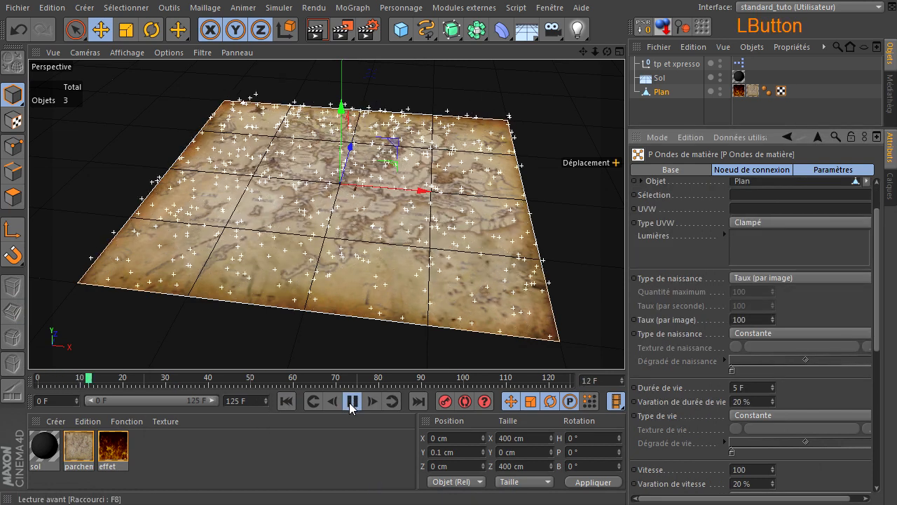
left_click(351, 401)
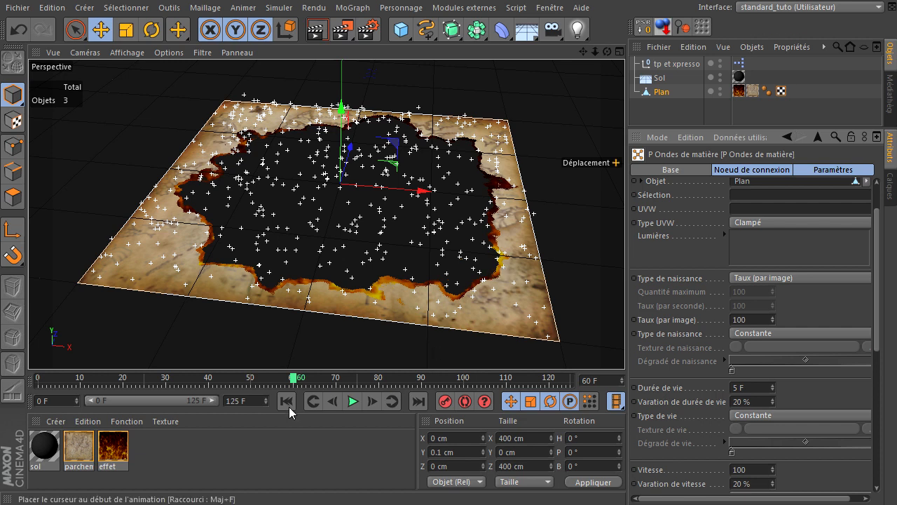
left_click(288, 405)
left_click(353, 401)
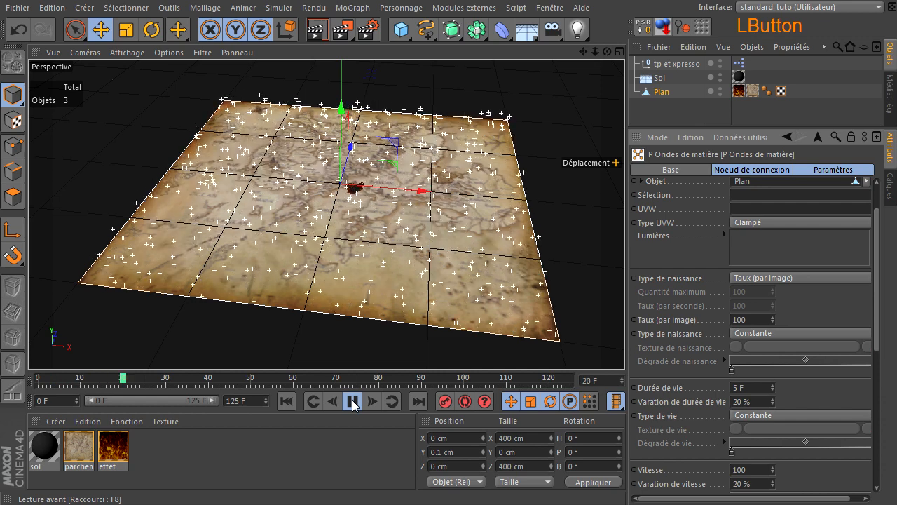
left_click(353, 401)
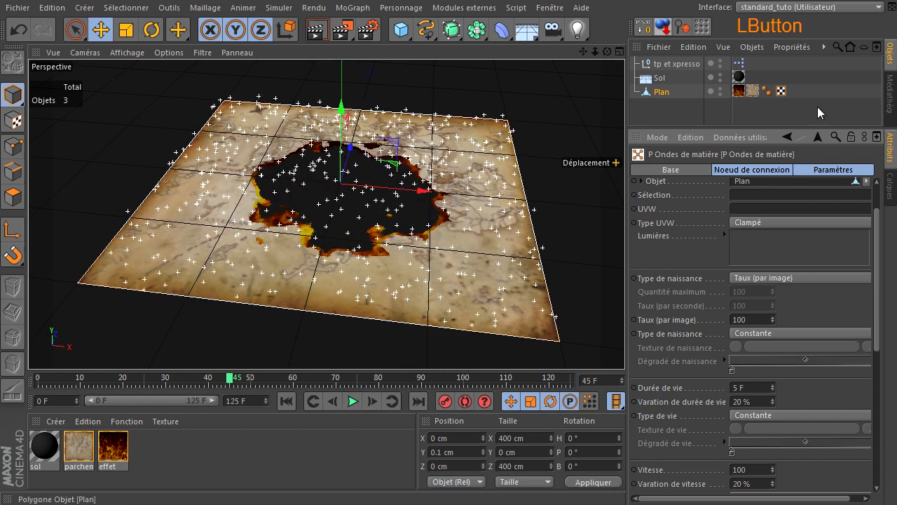
Step: Widen the node's attribute area and set the second Type de naissance option, below the rate per frame, to Texture
left_click_drag(497, 503, 530, 447)
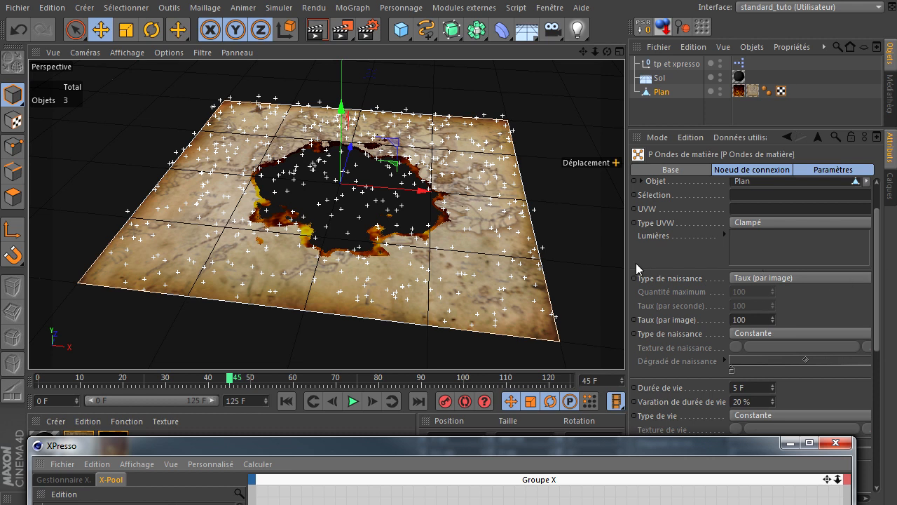
left_click_drag(626, 260, 598, 269)
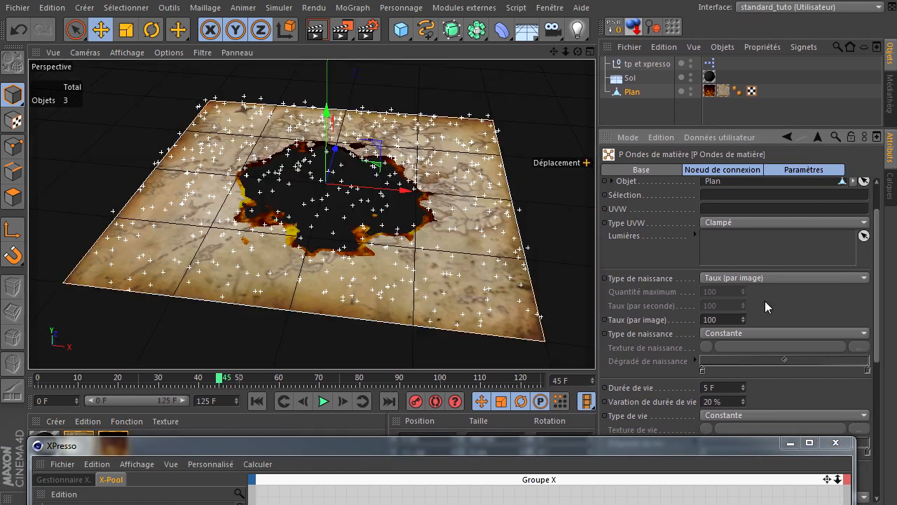
left_click(743, 329)
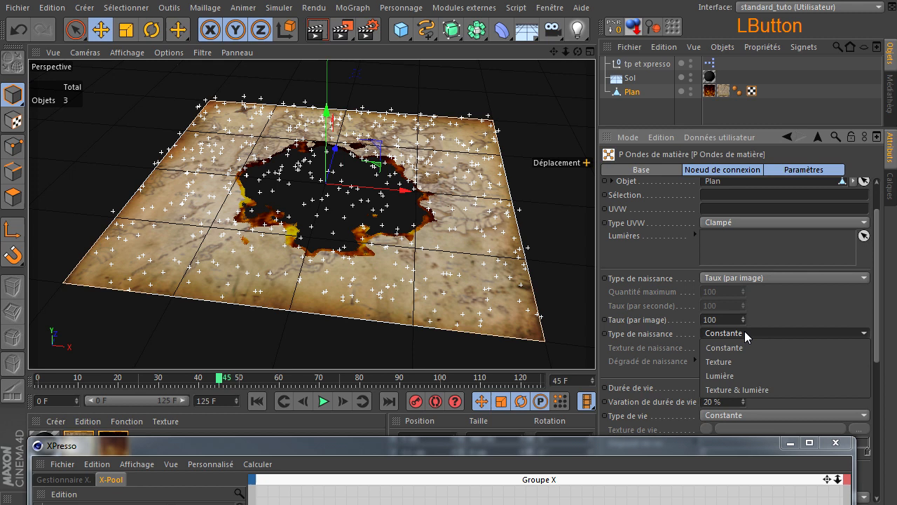
left_click(736, 360)
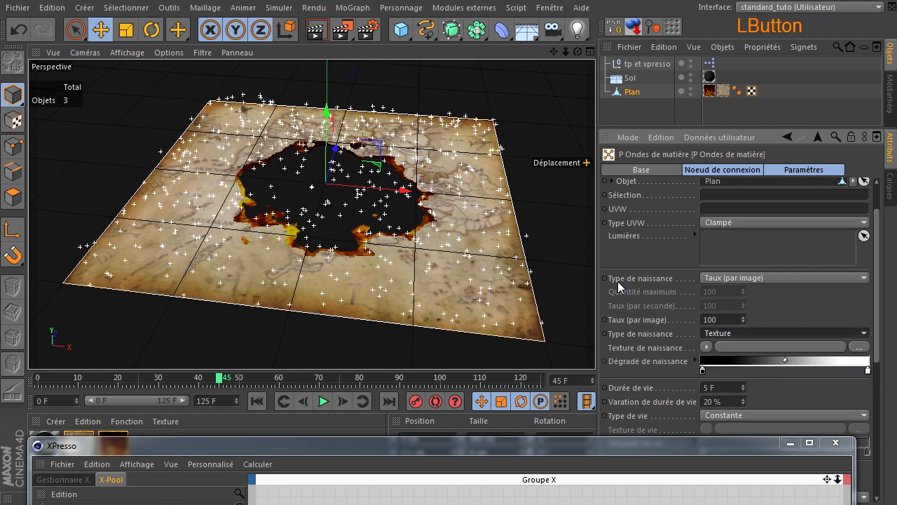
Step: Load a Dégradé shader as the node's birth texture and close the XPresso window
scroll(880, 308, "down", 5)
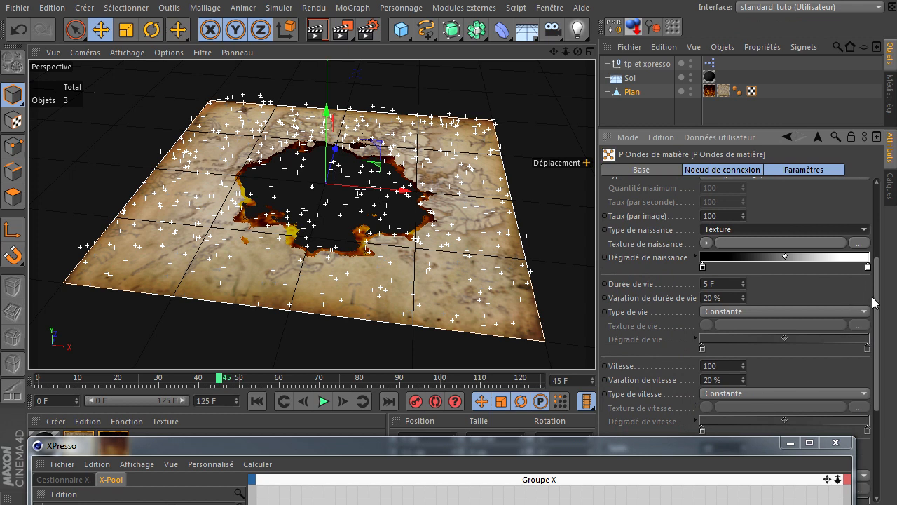
left_click_drag(878, 303, 889, 258)
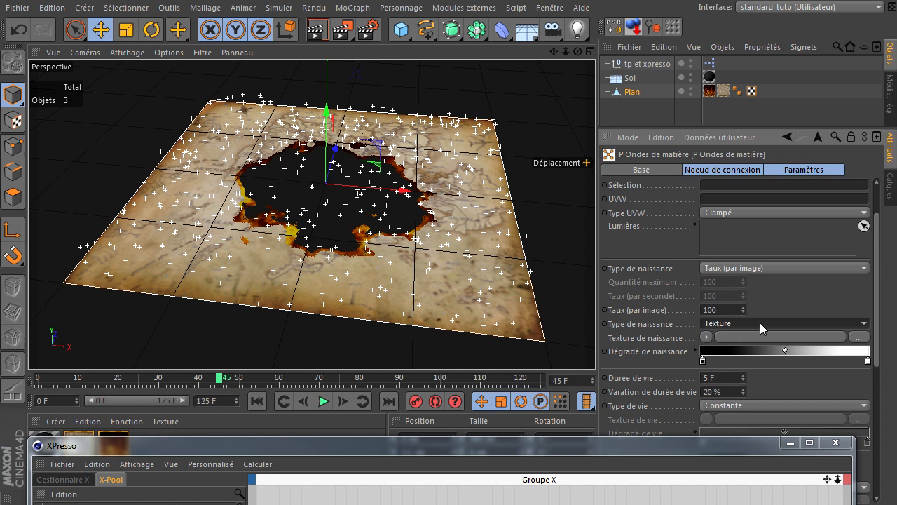
left_click(705, 337)
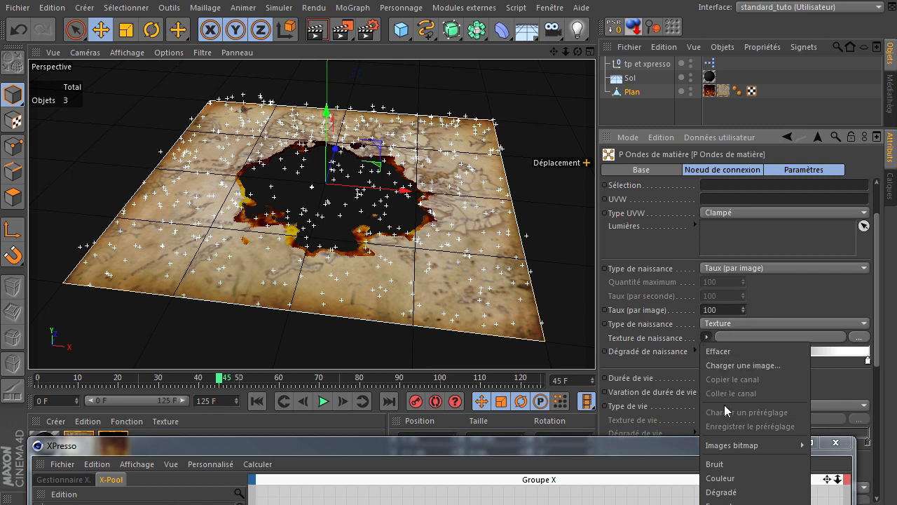
left_click(731, 491)
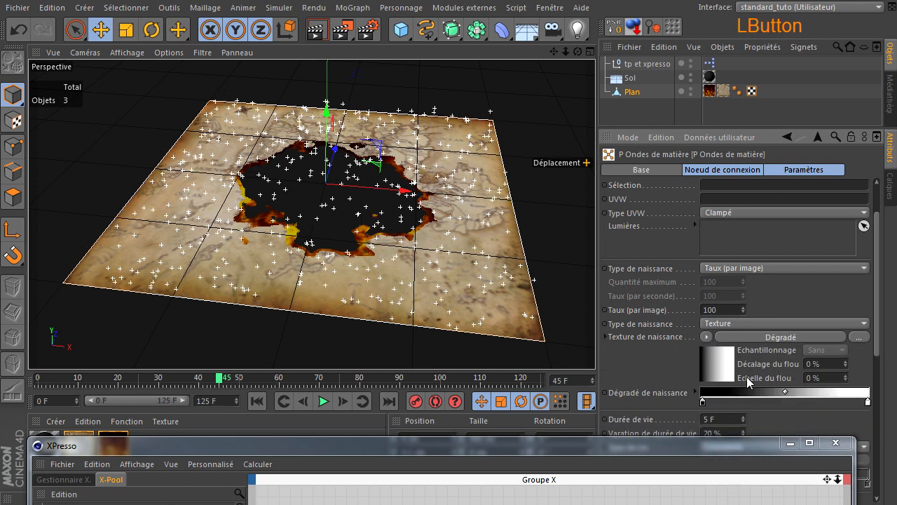
left_click(838, 443)
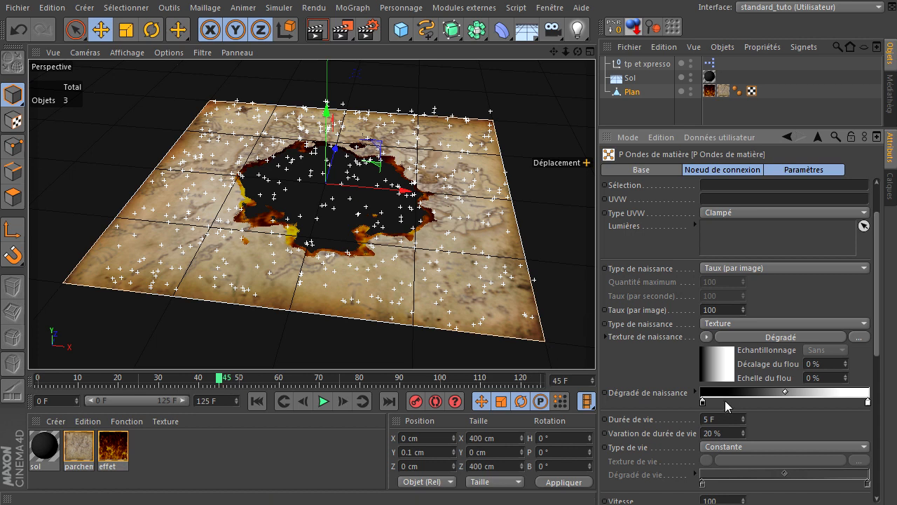
Step: Set the Dégradé shader's turbulence to 20 % and its type to 2D - Circulaire
left_click(805, 337)
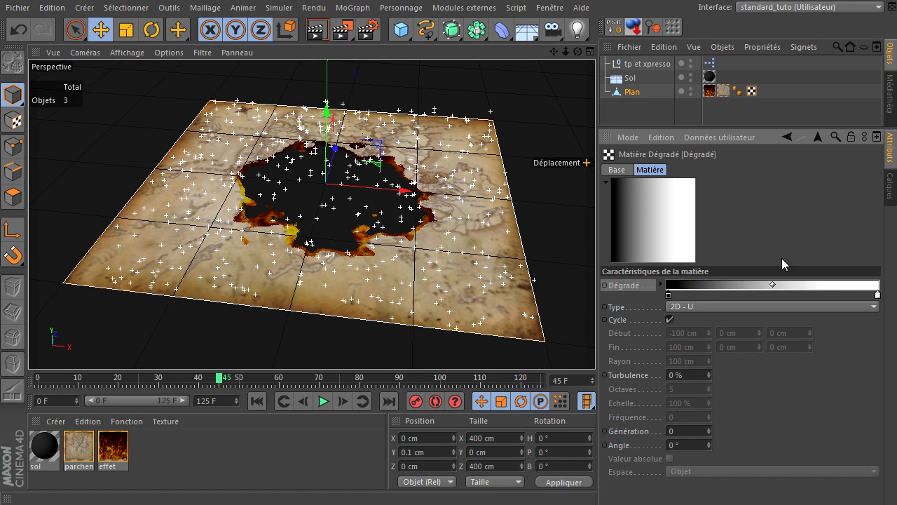
left_click_drag(701, 370, 609, 383)
type("520")
left_click(764, 336)
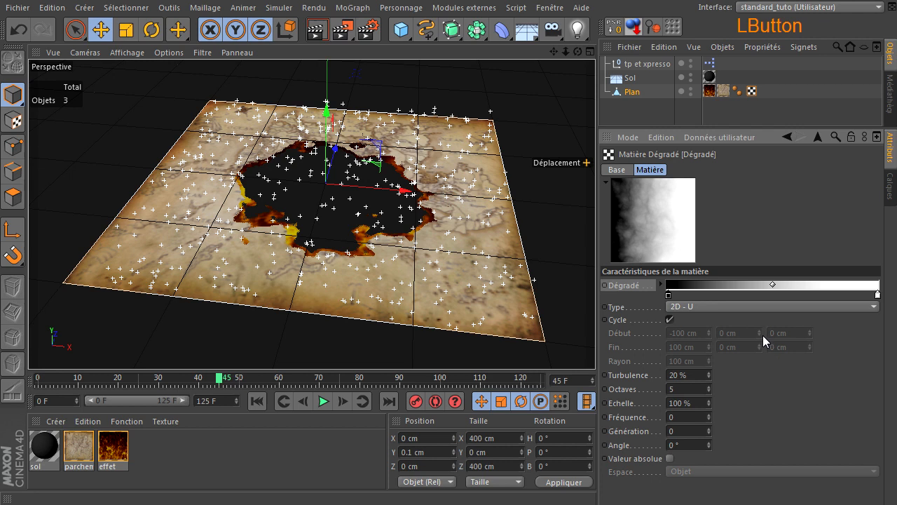
left_click(719, 308)
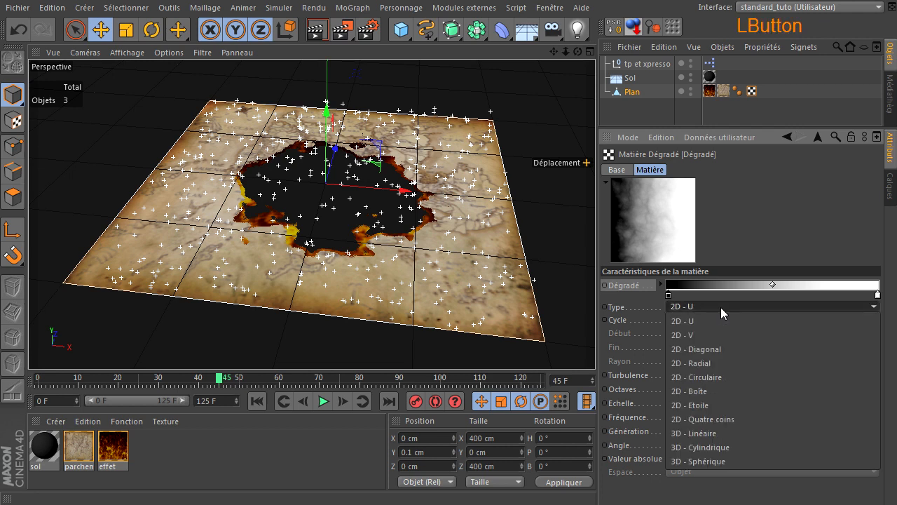
left_click(721, 376)
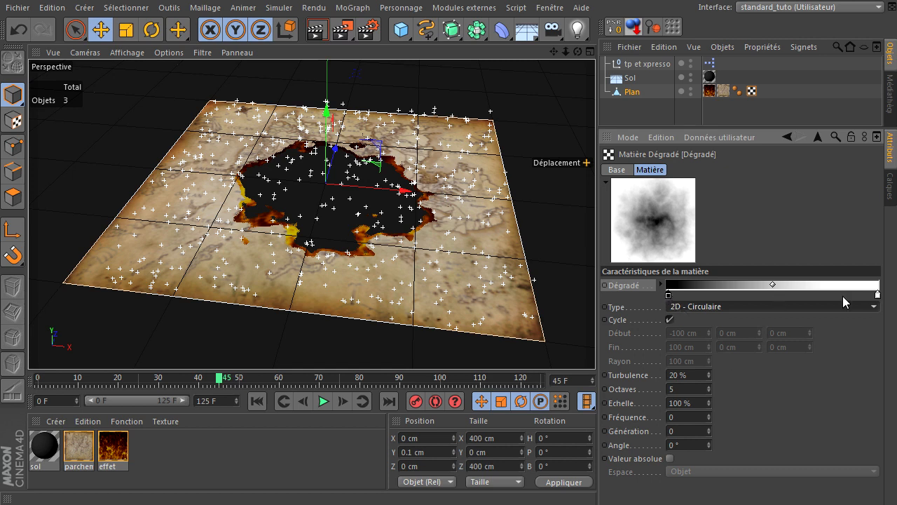
Step: Shape the gradient into a thin white ring by adding a black knot and gathering the black knots closely around the white one
left_click_drag(877, 296, 767, 295)
left_click_drag(669, 296, 755, 296)
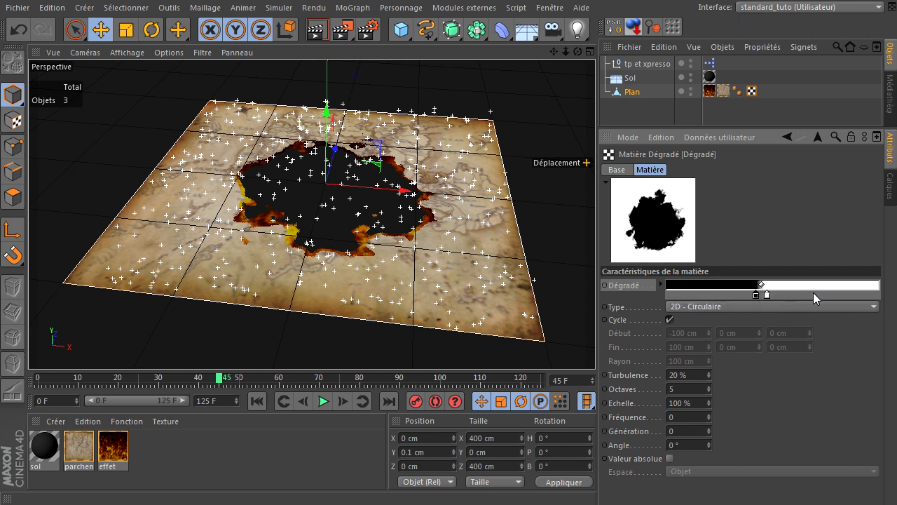
left_click_drag(814, 294, 681, 353)
double_click(813, 294)
left_click(772, 357)
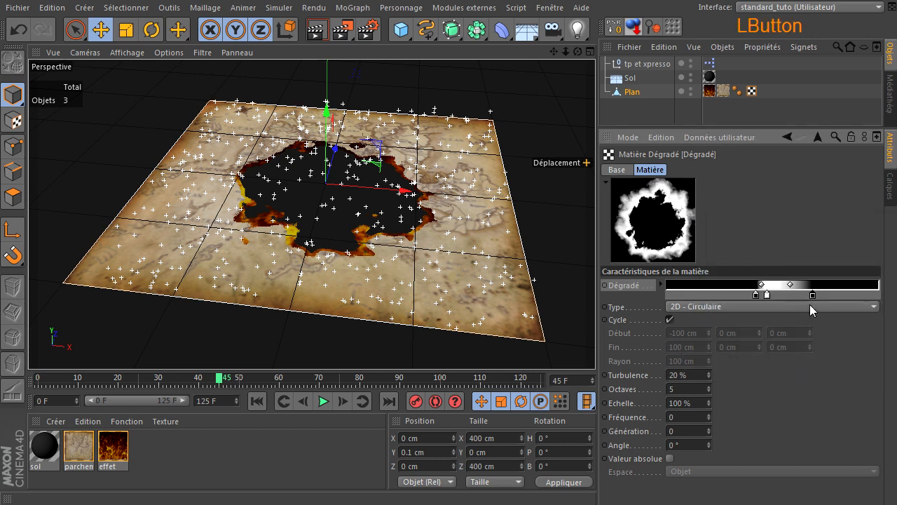
left_click_drag(811, 296, 764, 300)
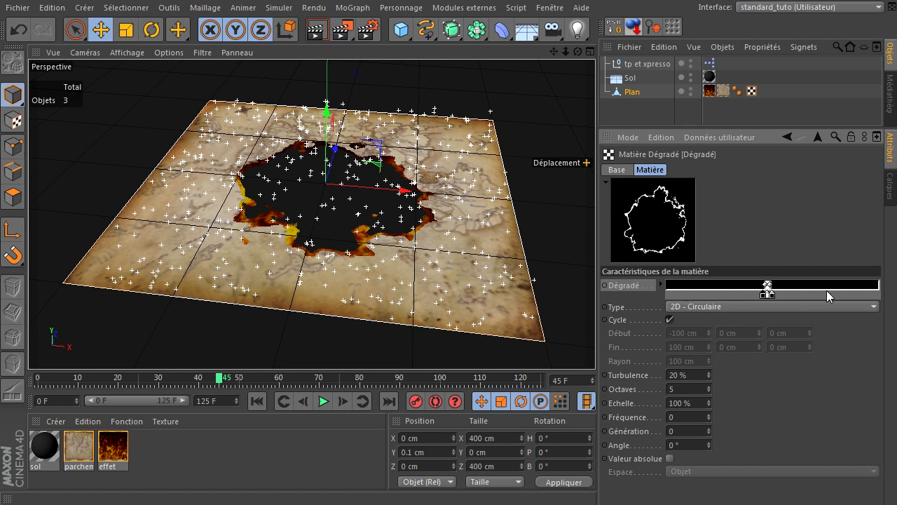
Step: At frame 10, gather all gradient knots at the start of the ramp, render the view as a check, and keyframe the Dégradé
left_click(78, 378)
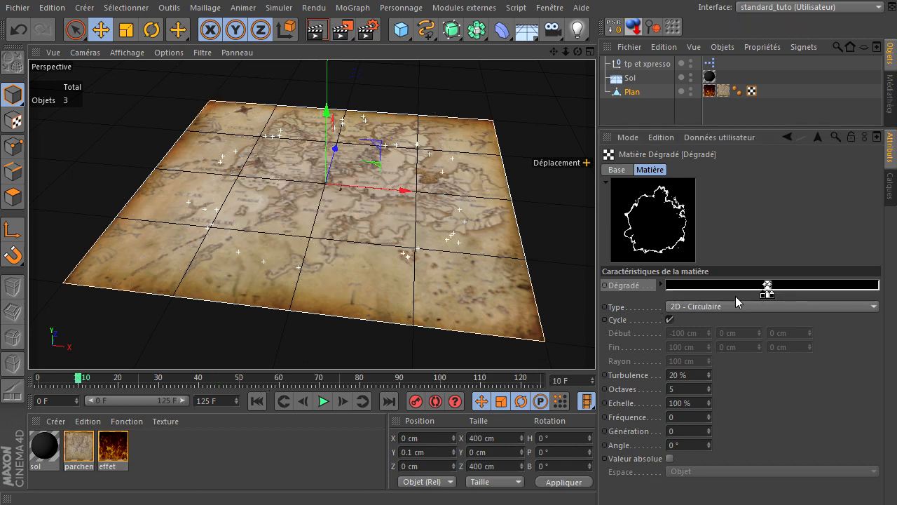
left_click_drag(762, 297, 657, 293)
left_click_drag(769, 298, 672, 300)
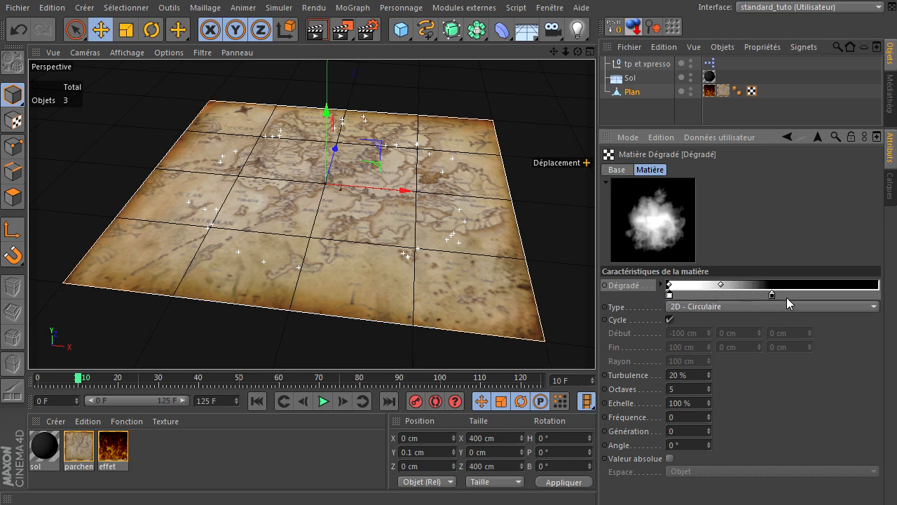
left_click_drag(771, 296, 675, 301)
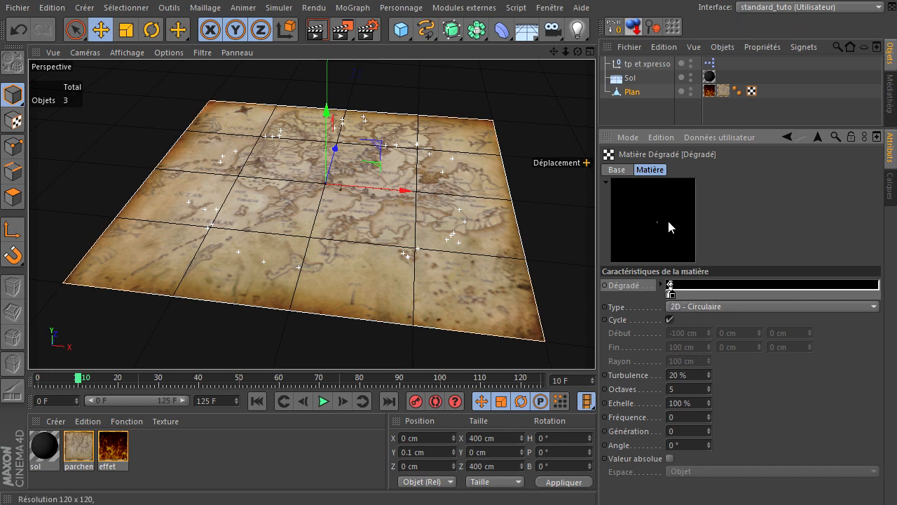
left_click(675, 299)
mouse_move(675, 299)
left_mouse_down()
mouse_move(668, 301)
mouse_move(700, 297)
mouse_move(672, 300)
left_mouse_up()
left_click(765, 230)
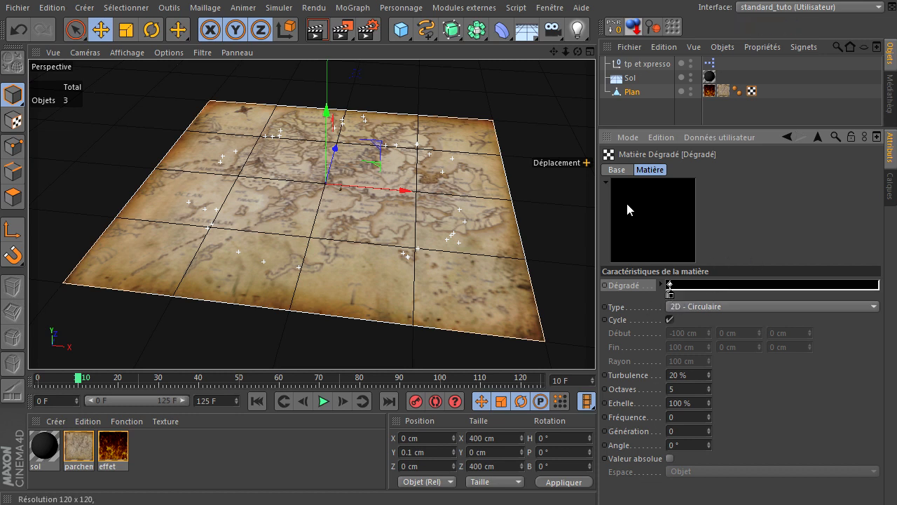
left_click(317, 29)
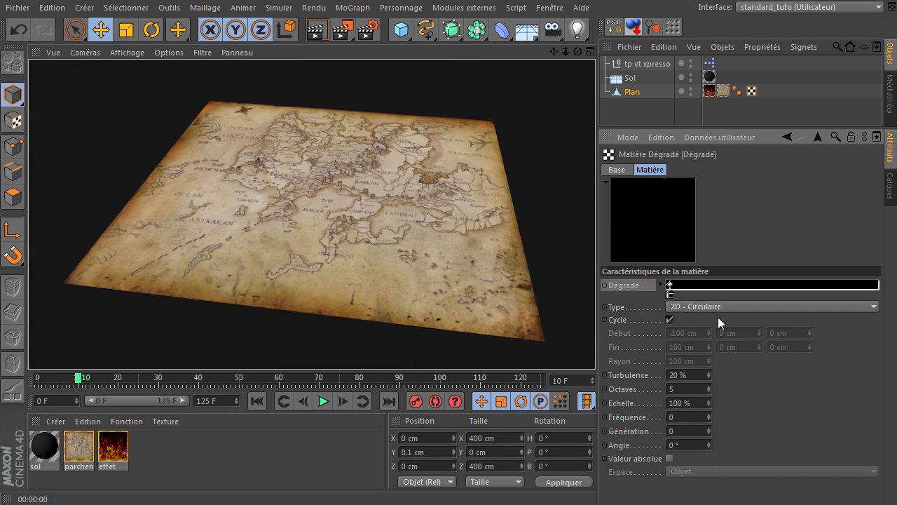
left_click(604, 284, "ctrl")
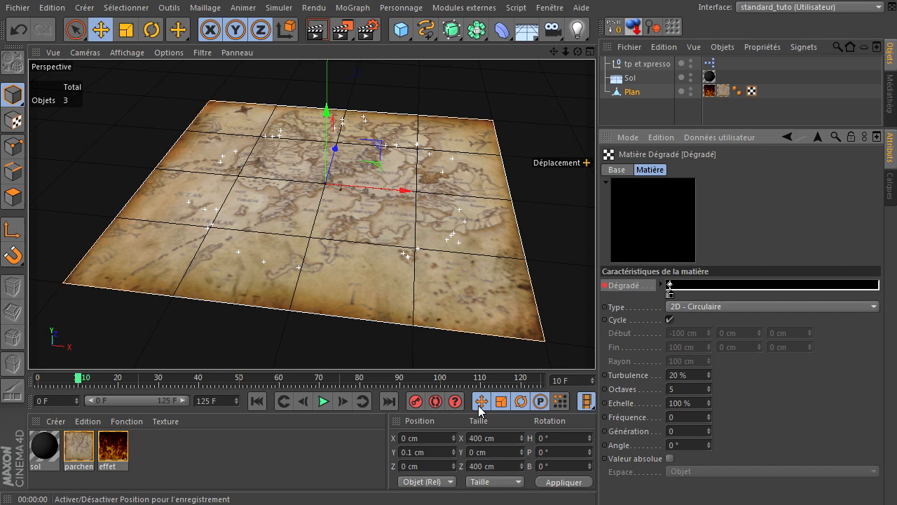
Step: Keyframe the Dégradé at frame 100 with all knots moved to the end of the ramp, and play the animation from the start
left_click(437, 380)
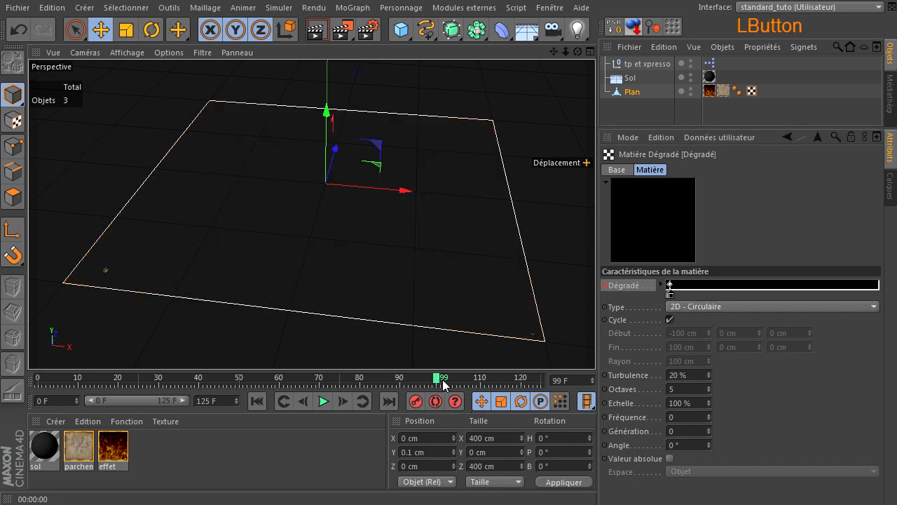
left_click(344, 402)
left_click_drag(671, 297, 889, 290)
left_click_drag(673, 298, 876, 295)
left_click_drag(671, 300, 873, 294)
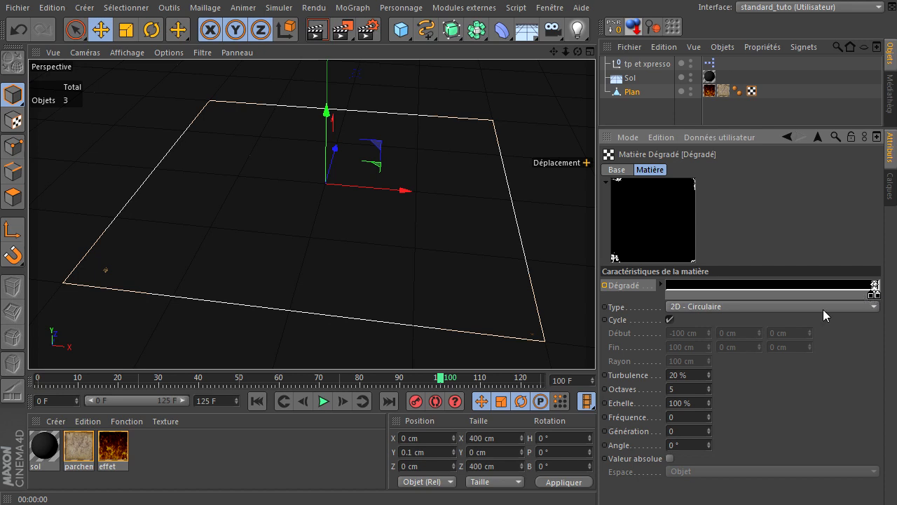
left_click(605, 285, "ctrl")
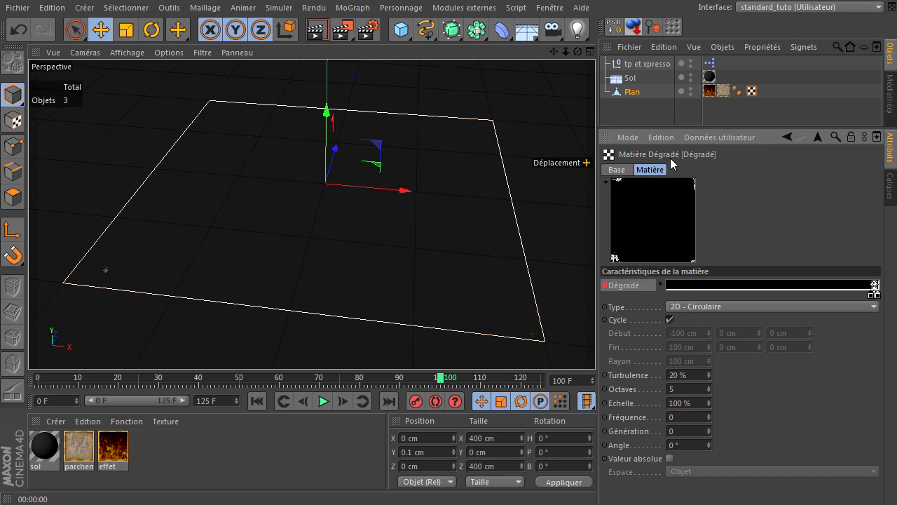
left_click(258, 405)
left_click(325, 402)
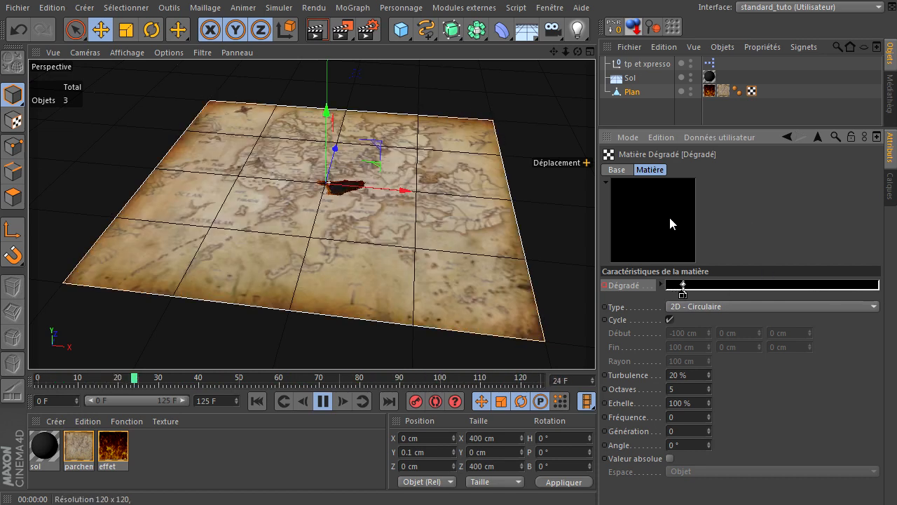
Step: Stop the animation playback, reopen the XPresso setup of the tp et xpresso object, and add a Géométrie de particules object
left_click(323, 401)
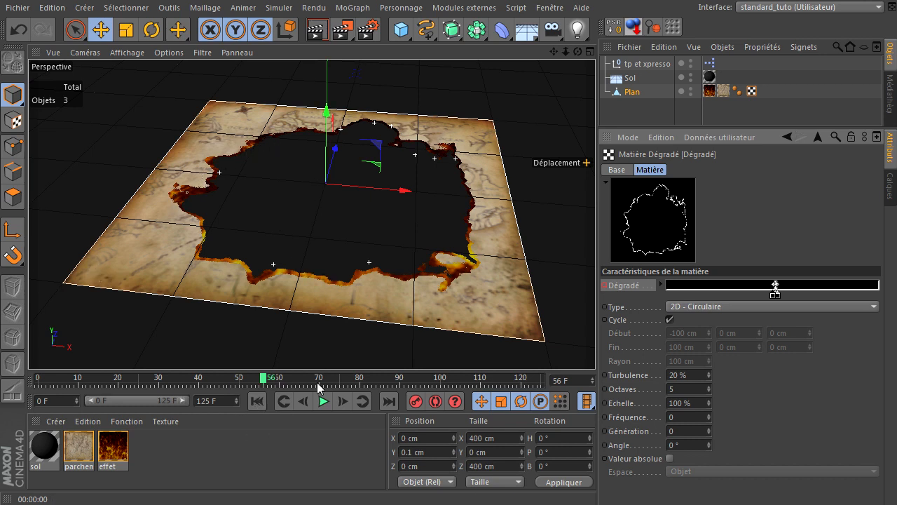
double_click(710, 63)
left_click_drag(518, 378, 508, 164)
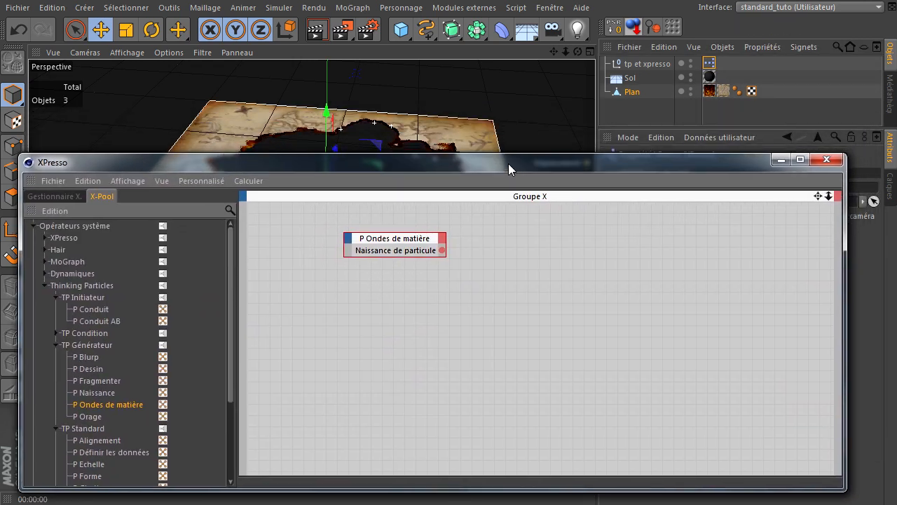
left_click(281, 9)
mouse_move(281, 75)
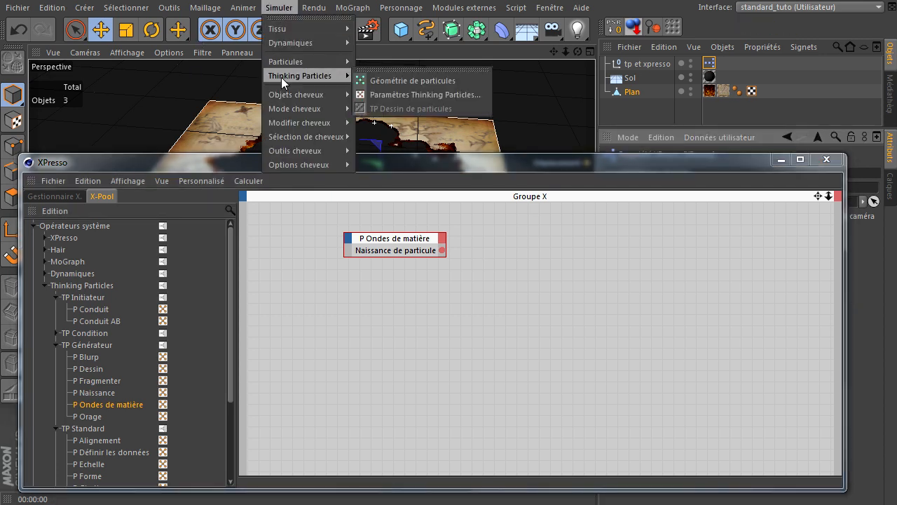
left_click(412, 82)
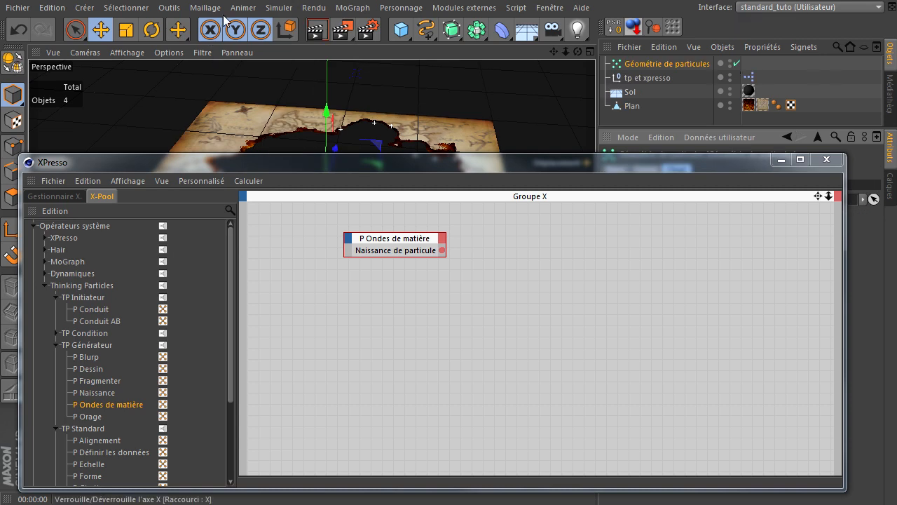
Step: In the Thinking Particles settings, add a particle group under Global and name it effet
left_click(279, 8)
mouse_move(287, 77)
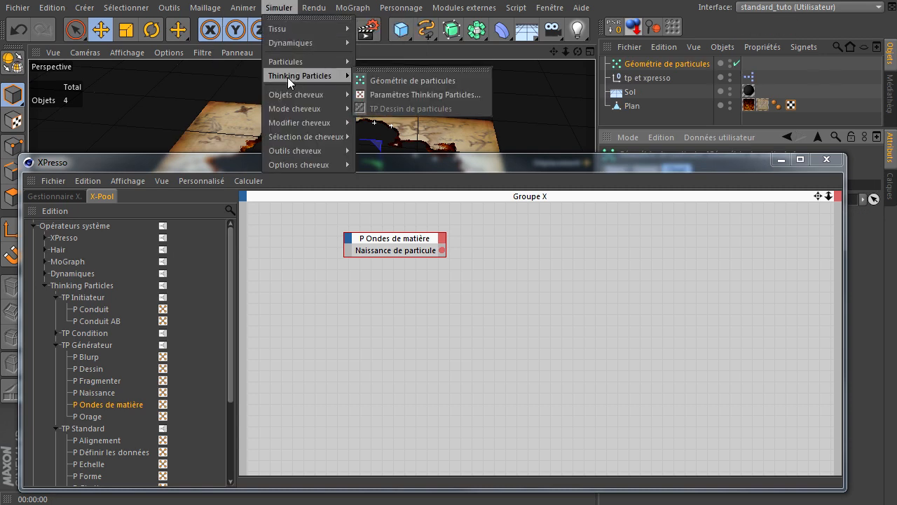
left_click(422, 93)
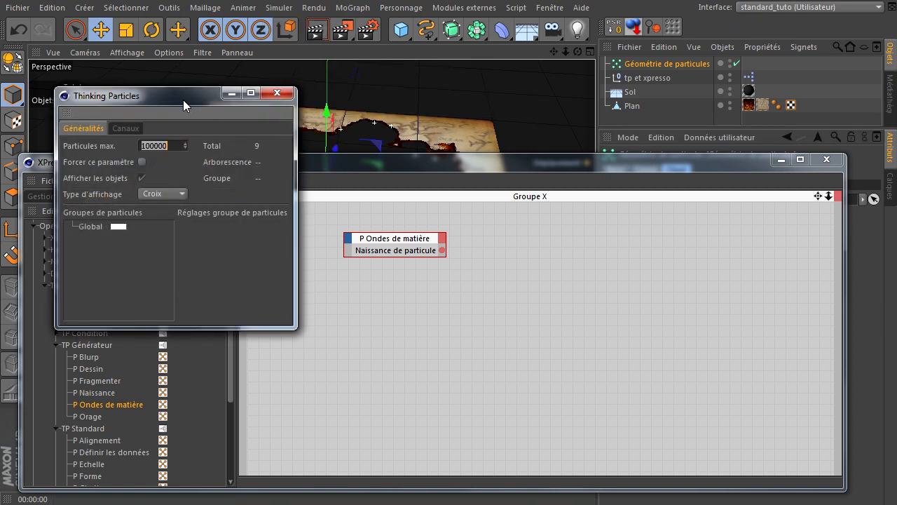
left_click_drag(183, 99, 232, 77)
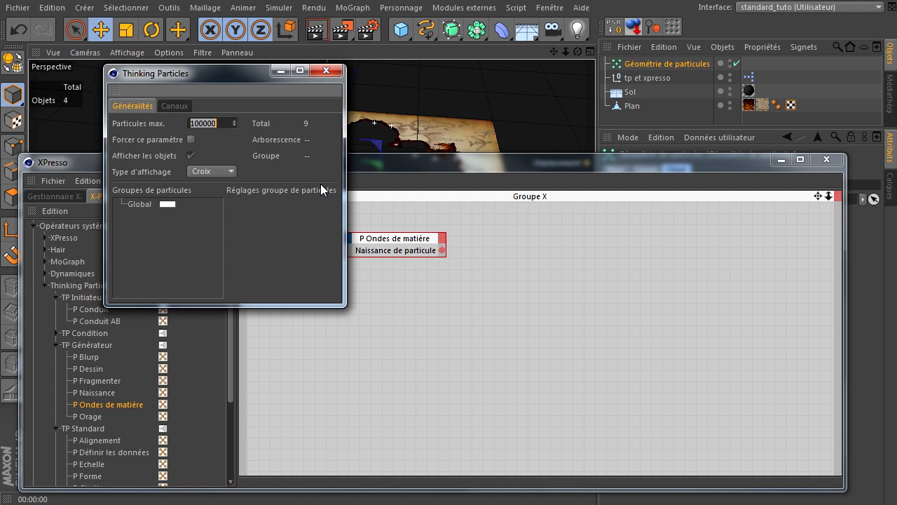
right_click(134, 204)
left_click(172, 211)
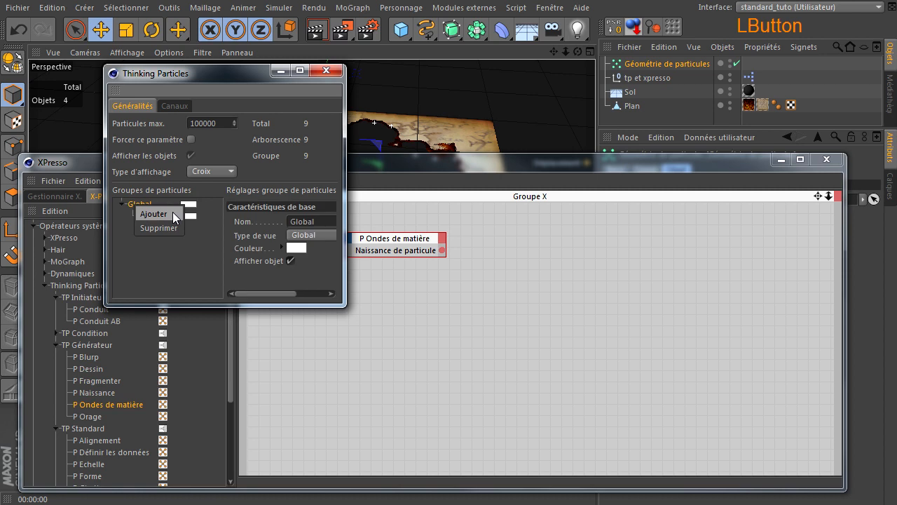
double_click(160, 217)
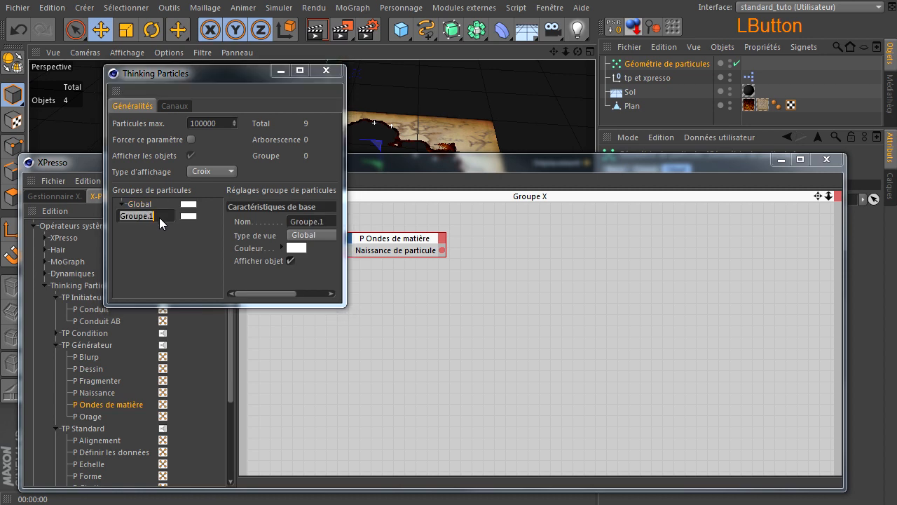
type("effet")
key("Return")
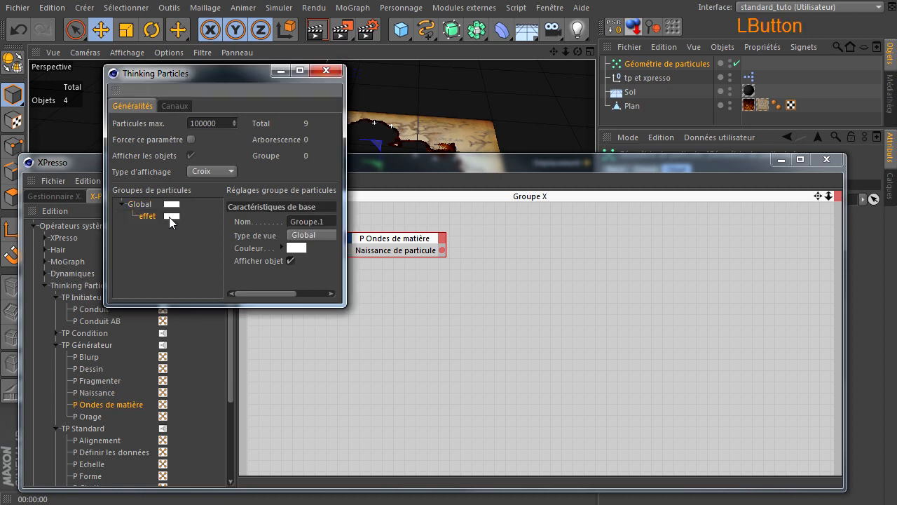
Step: Set the effet particle group's colour to orange (R 255, V 174, B 0)
left_click(169, 217)
left_click(148, 162)
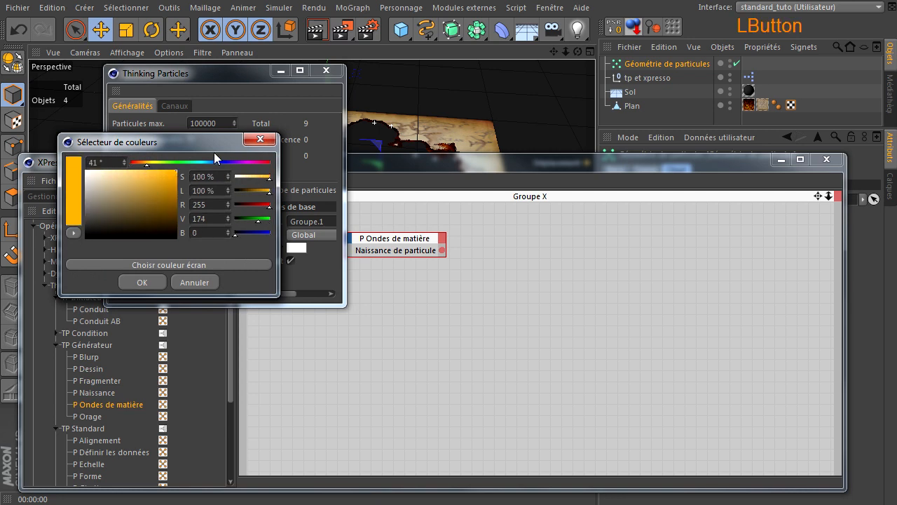
left_click(141, 282)
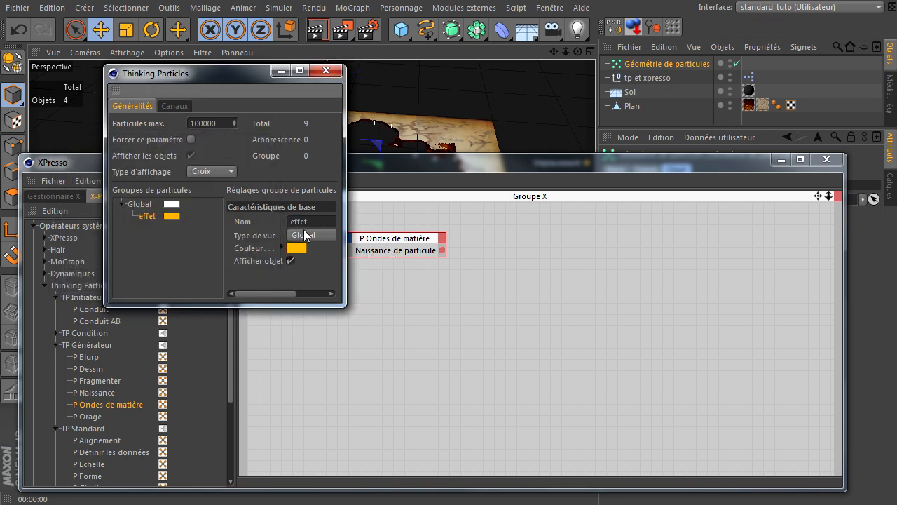
left_click_drag(217, 81, 125, 45)
Step: Add a P Groupe node to the XPresso graph and feed it the Naissance de particule output of P Ondes de matière
left_click(293, 157)
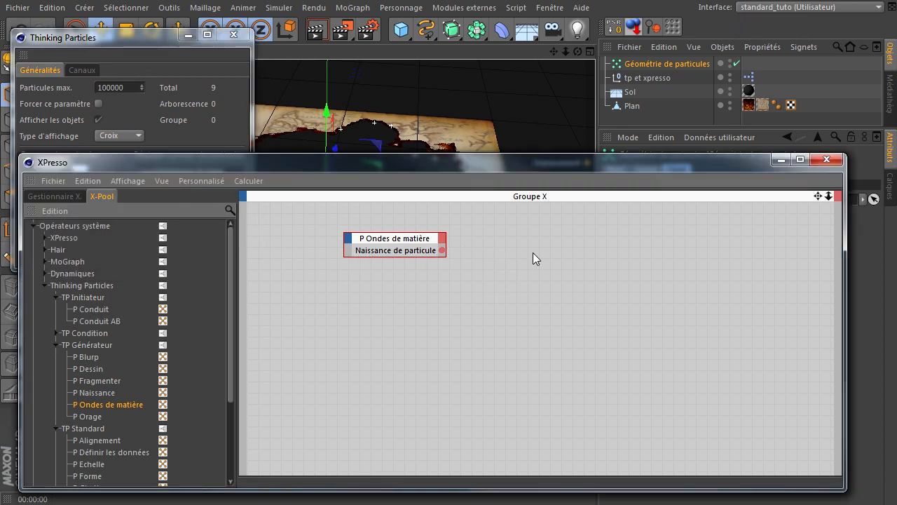
left_click_drag(233, 363, 235, 378)
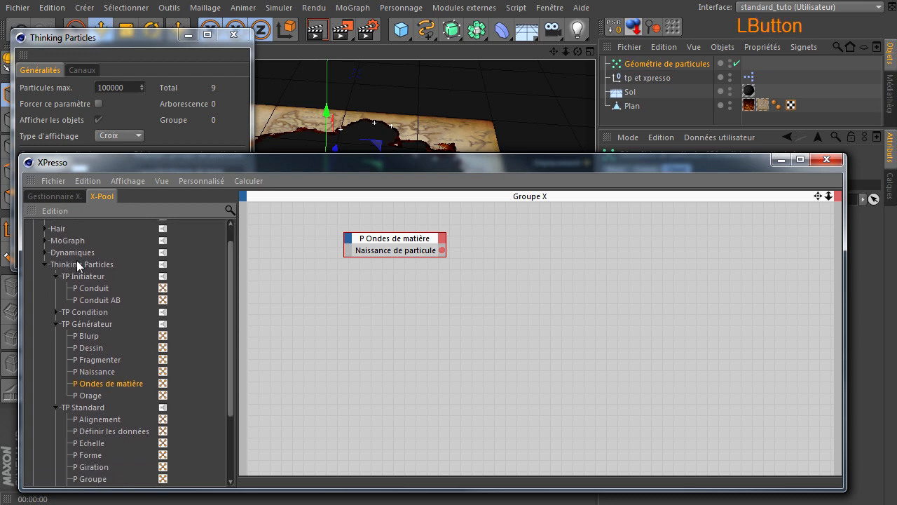
left_click(97, 408)
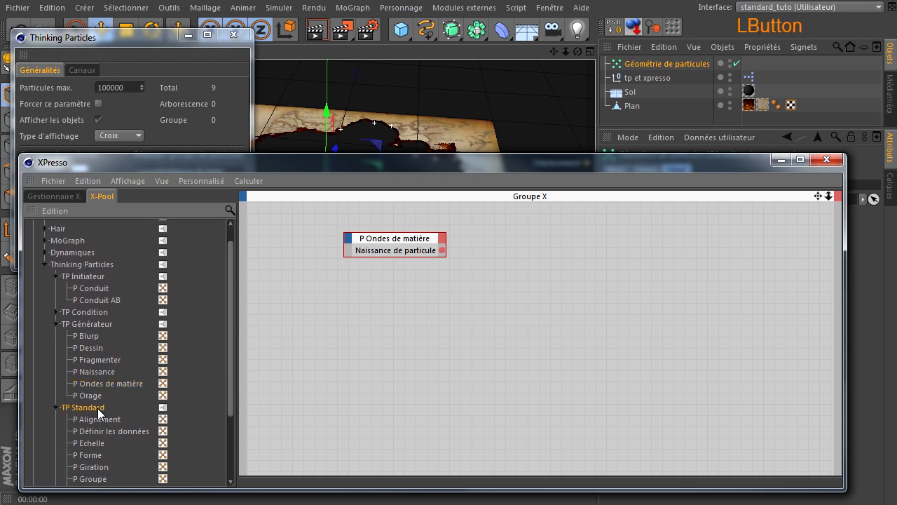
left_click(87, 479)
scroll(179, 460, "down", 3)
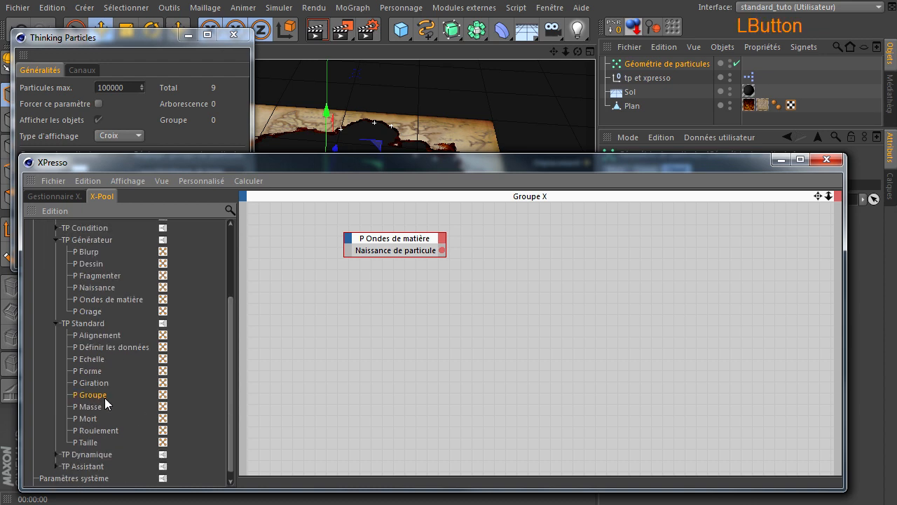
left_click_drag(565, 265, 566, 265)
left_click_drag(445, 250, 551, 263)
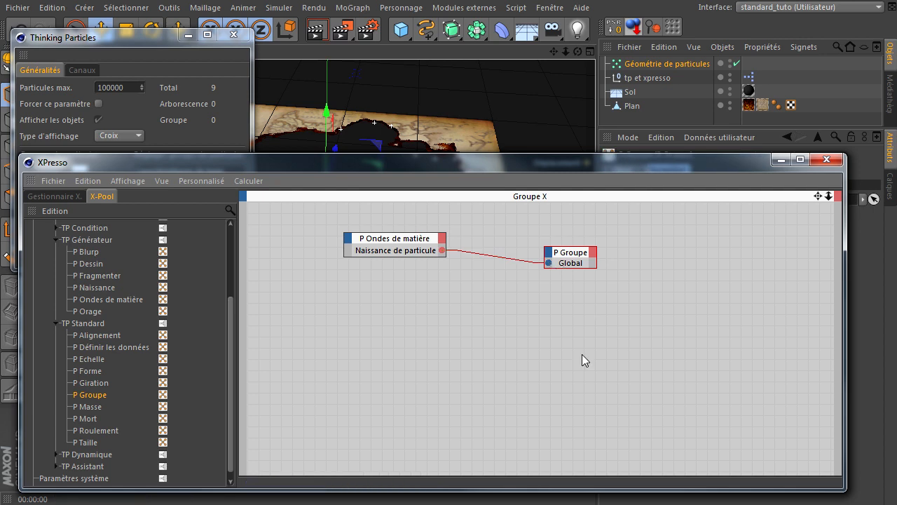
Step: Add a P Conduit node below the P Ondes de matière node
left_click_drag(234, 314, 243, 273)
left_click(101, 268)
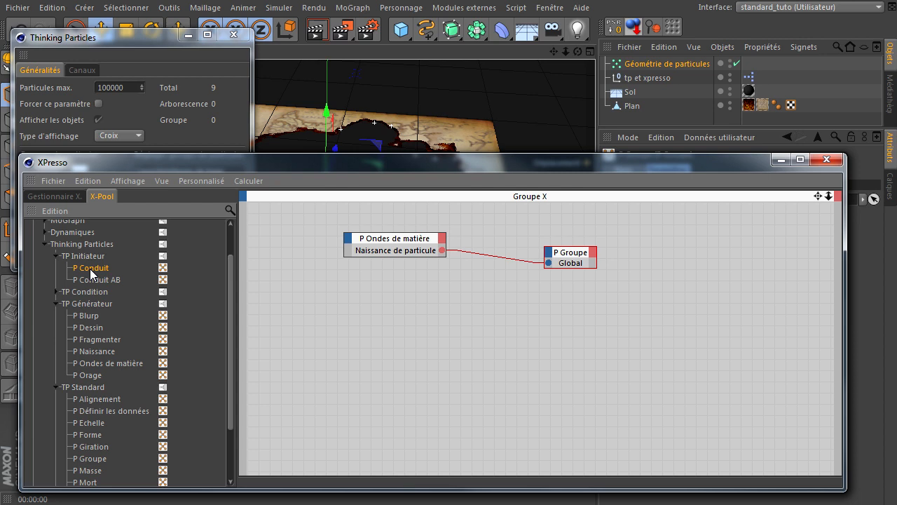
left_click_drag(90, 268, 379, 319)
left_click(365, 319)
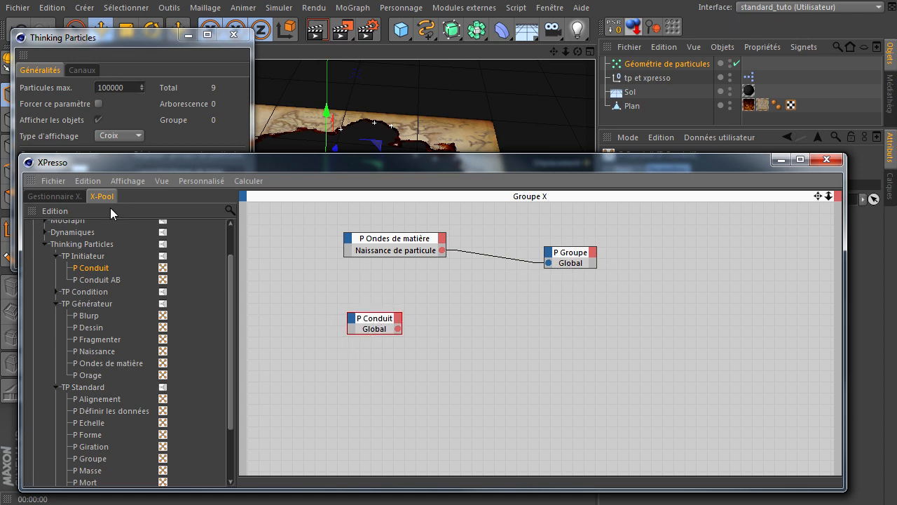
Step: Assign the effet particle group to both the P Groupe and P Conduit nodes
left_click(129, 43)
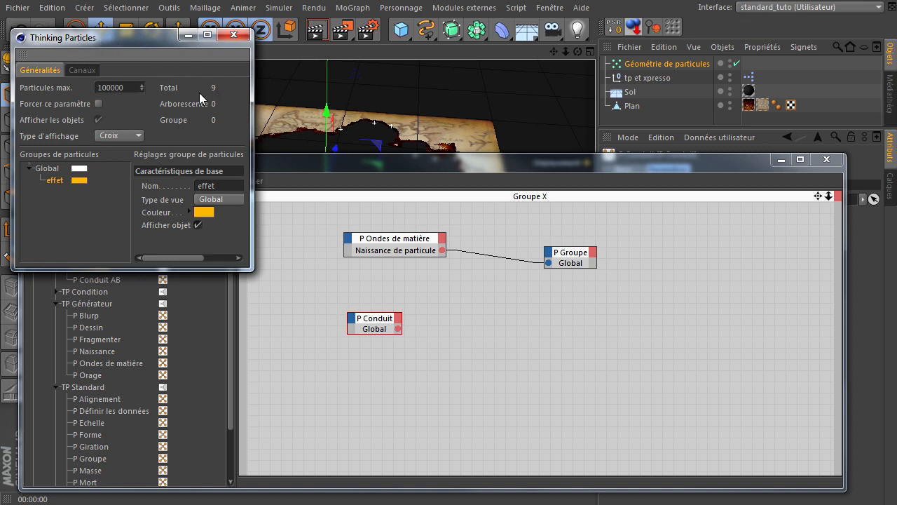
left_click(56, 182)
left_click_drag(213, 203, 565, 260)
left_click_drag(53, 181, 371, 328)
Step: Assign the effet group as the Groupe de particules of the Géométrie de particules object and close the Thinking Particles settings
left_click_drag(621, 165, 607, 299)
left_click(666, 63)
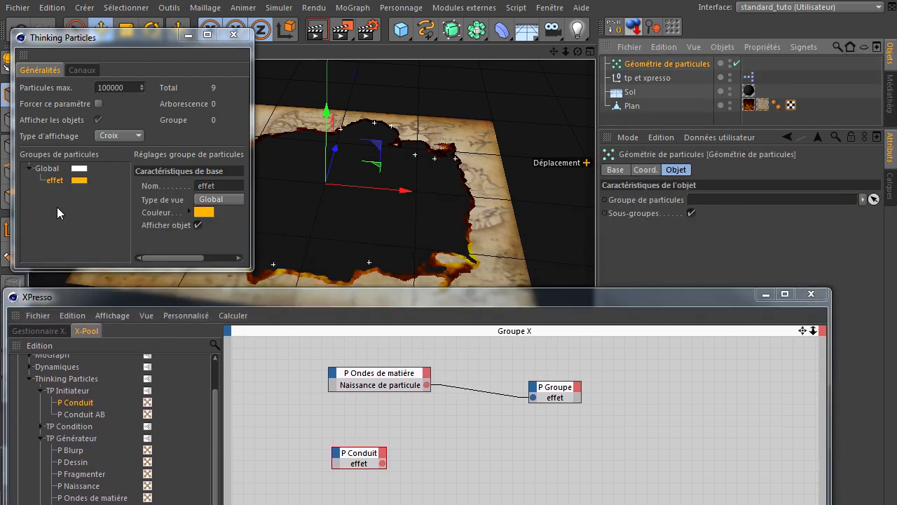
left_click_drag(51, 180, 713, 202)
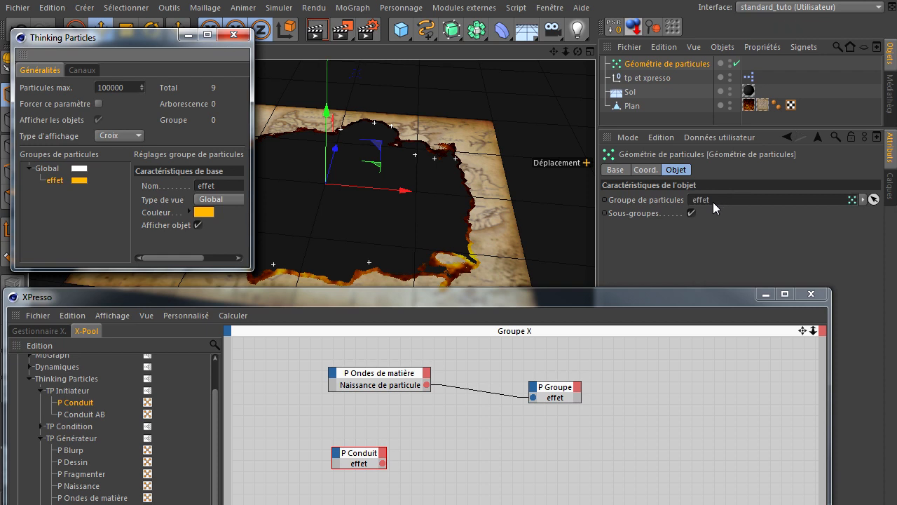
left_click(234, 34)
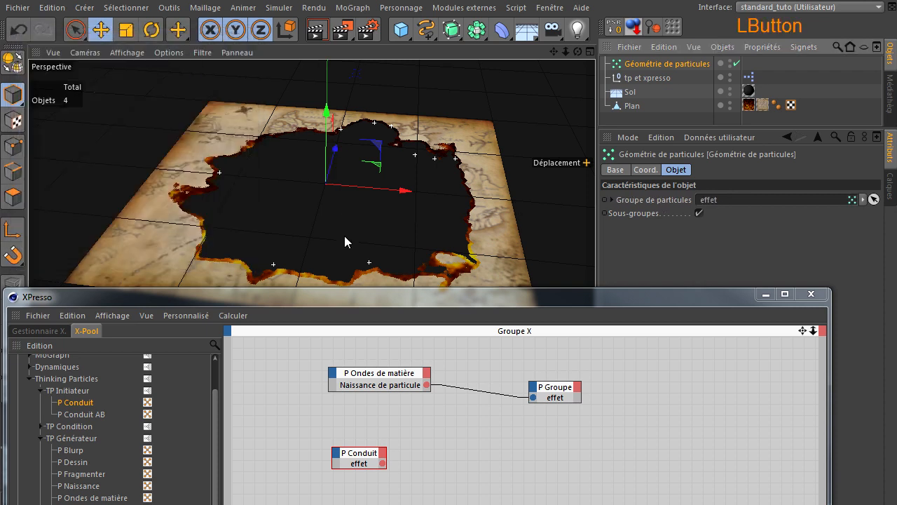
Step: Add a P Forme node to the XPresso graph and connect the P Conduit output to its input
left_click_drag(326, 298, 360, 139)
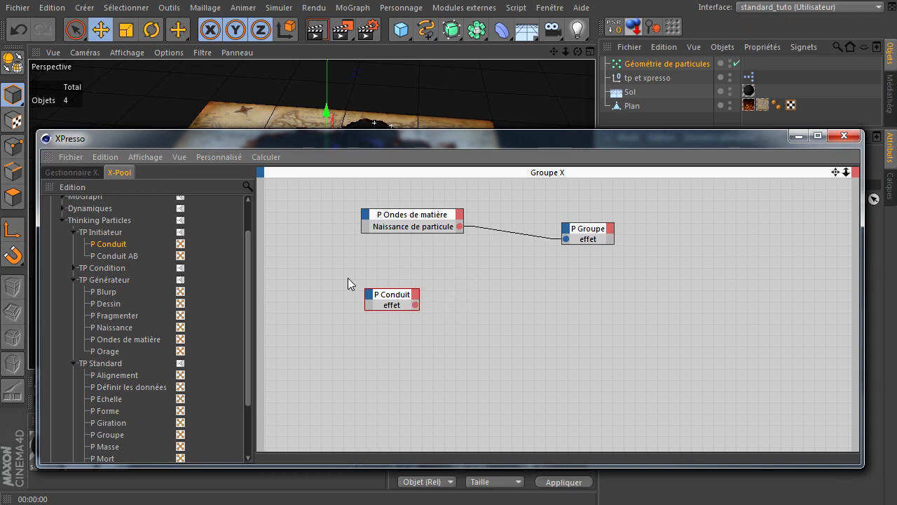
left_click_drag(250, 298, 247, 370)
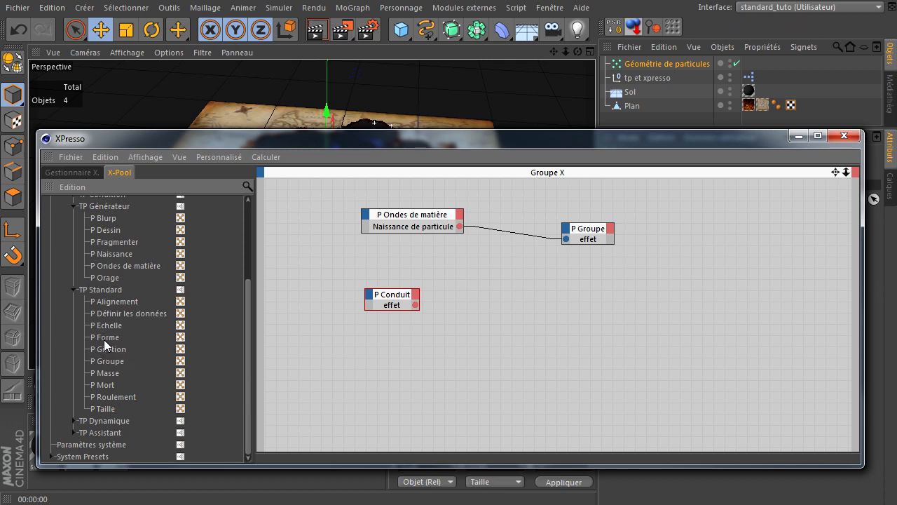
left_click_drag(104, 339, 495, 363)
left_click_drag(518, 311, 509, 306)
left_click_drag(415, 305, 481, 282)
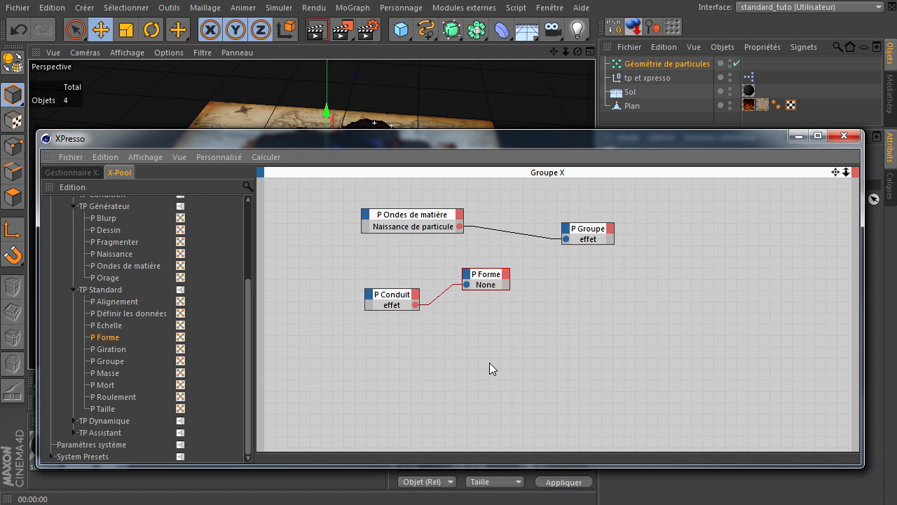
Step: Add a light object to the scene and enable Aucune illumination in its general settings
left_click_drag(536, 146, 521, 174)
left_click_drag(578, 28, 654, 43)
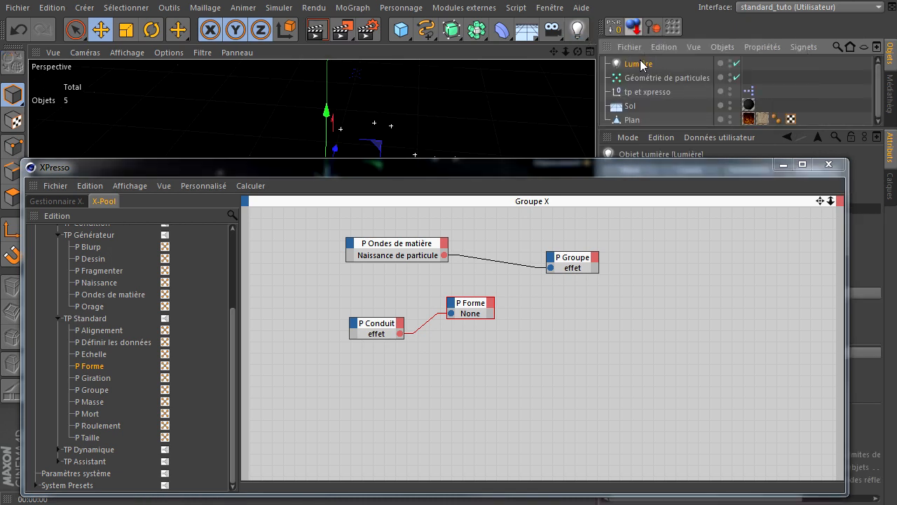
left_click_drag(676, 167, 704, 429)
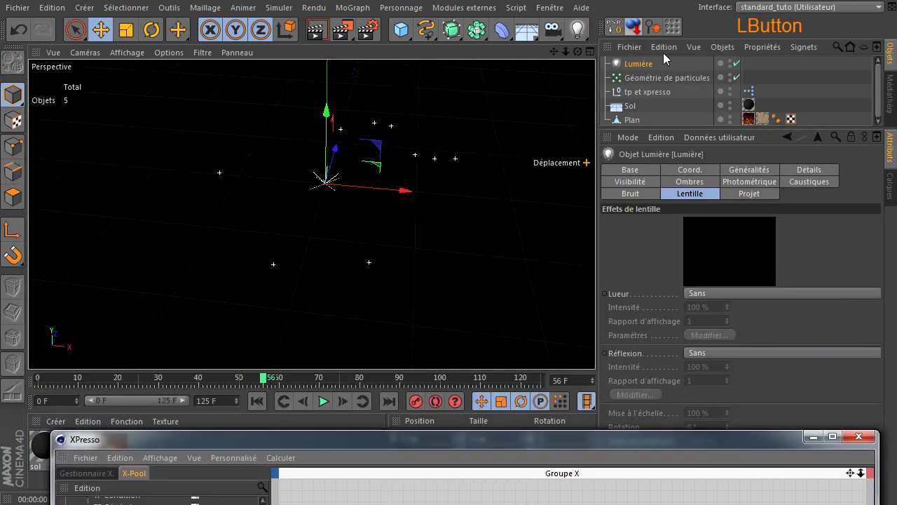
left_click(751, 175)
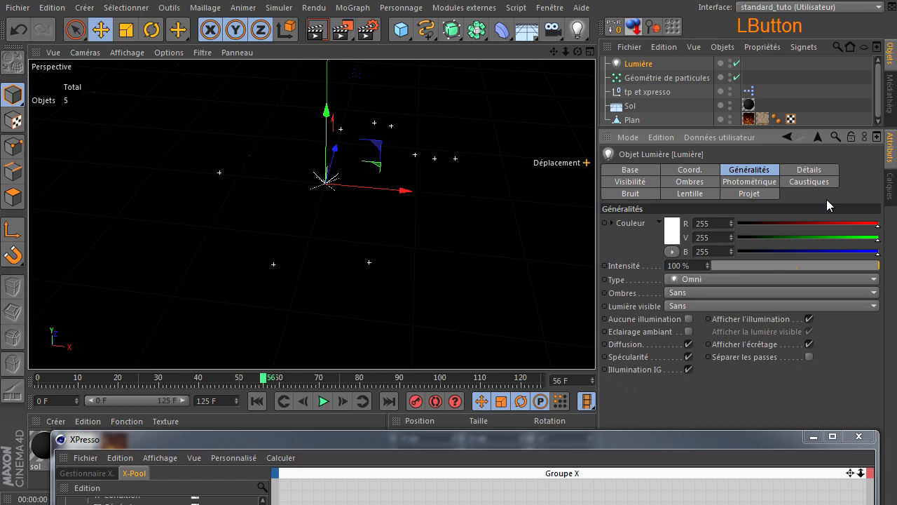
left_click(689, 319)
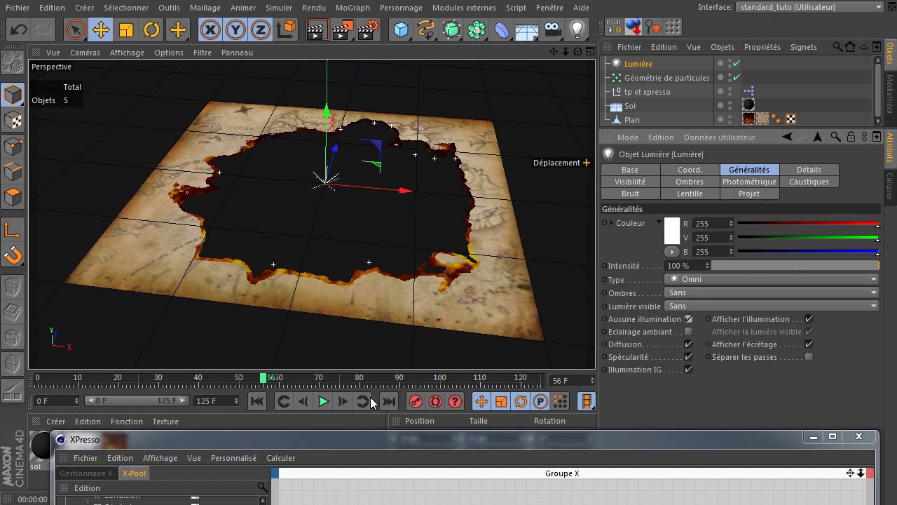
Step: Assign the Lumière object to the P Forme node as particle shape and close the XPresso editor
left_click_drag(367, 443, 330, 184)
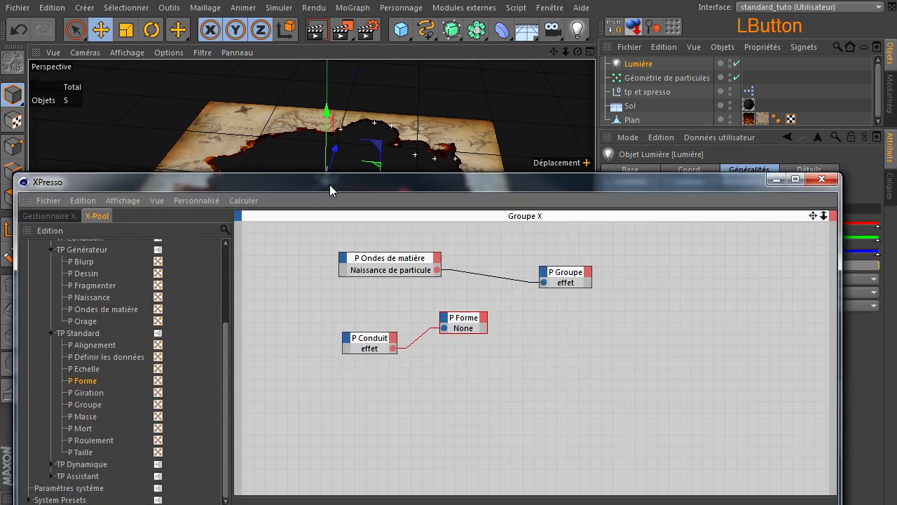
left_click(630, 64)
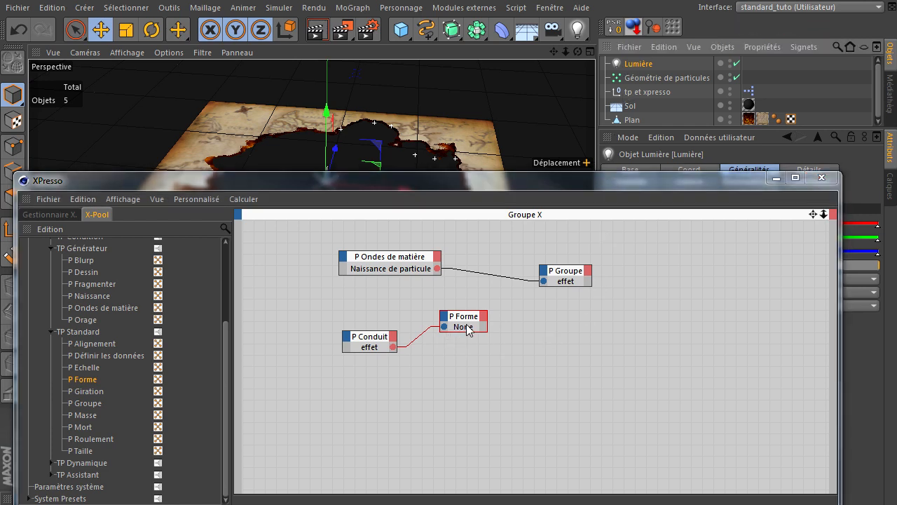
left_click_drag(465, 321, 443, 317)
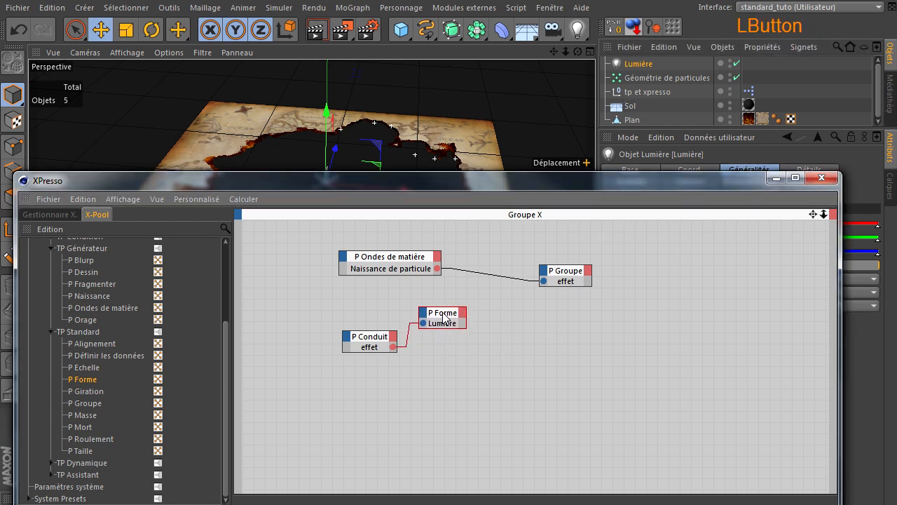
left_click(821, 179)
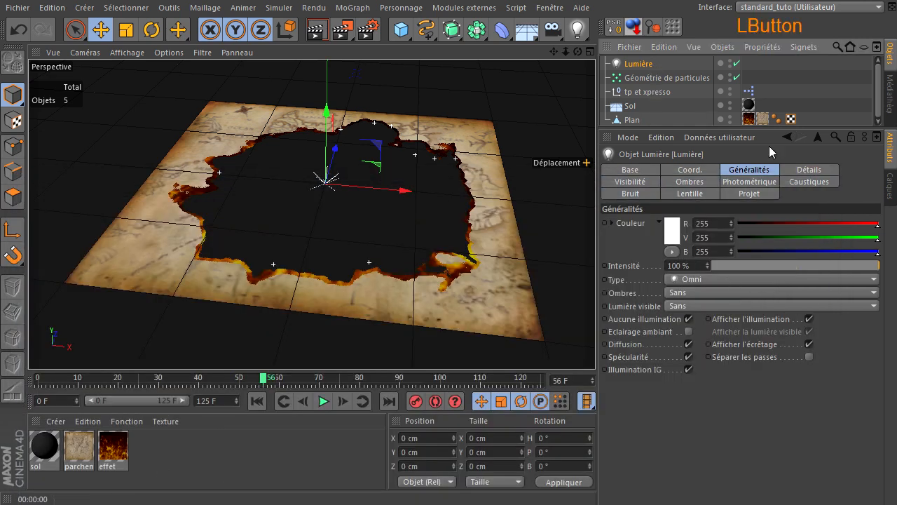
Step: Set the light's lens glow (Lueur) to the Hi-8 preset and open its parameters for editing
left_click(698, 195)
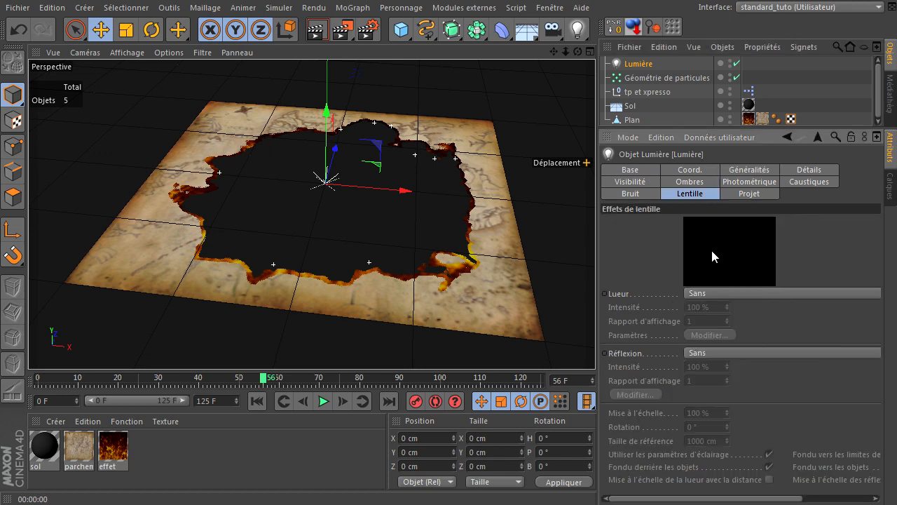
left_click(736, 294)
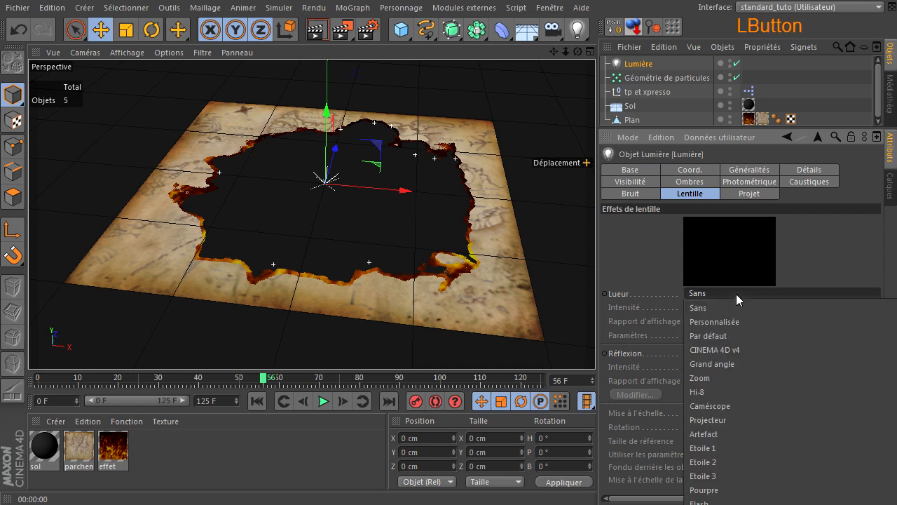
left_click(728, 386)
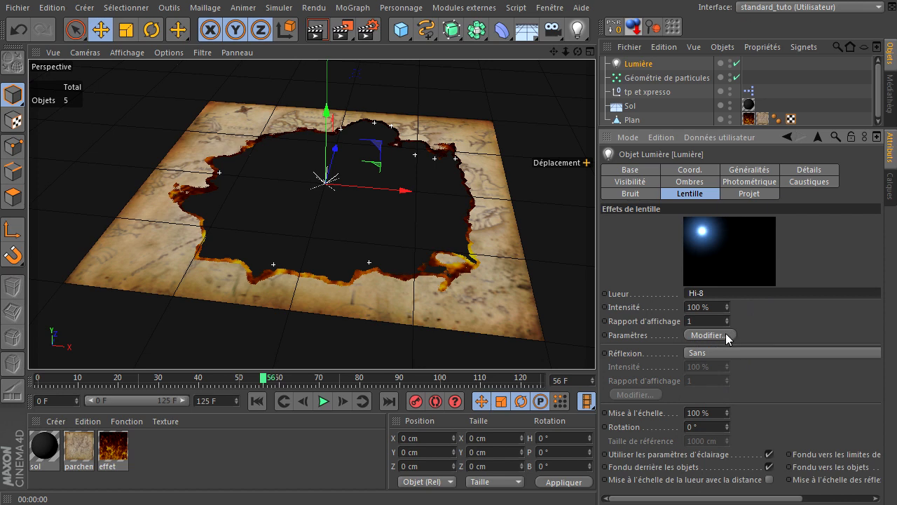
left_click(709, 335)
left_click_drag(727, 168, 436, 94)
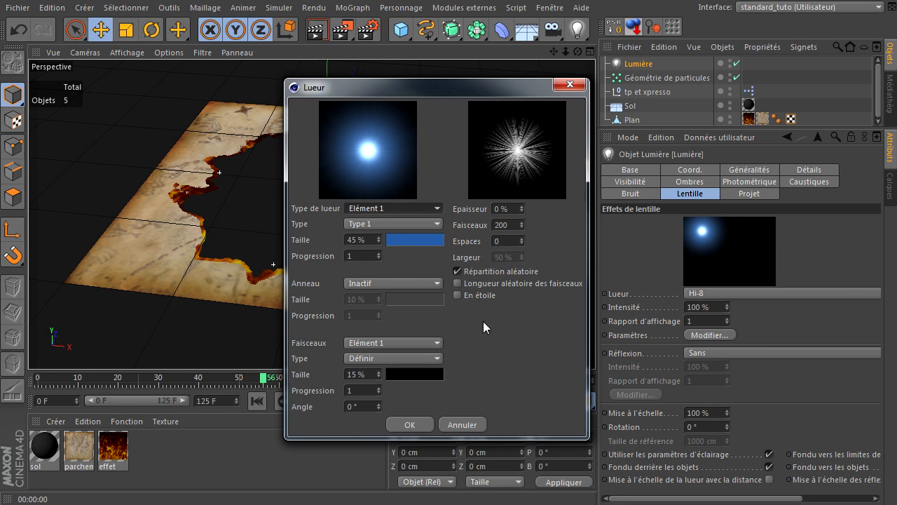
Step: For glow Elément 1, set the size to 10 % and change the colour to orange with a 17° hue
left_click(364, 240)
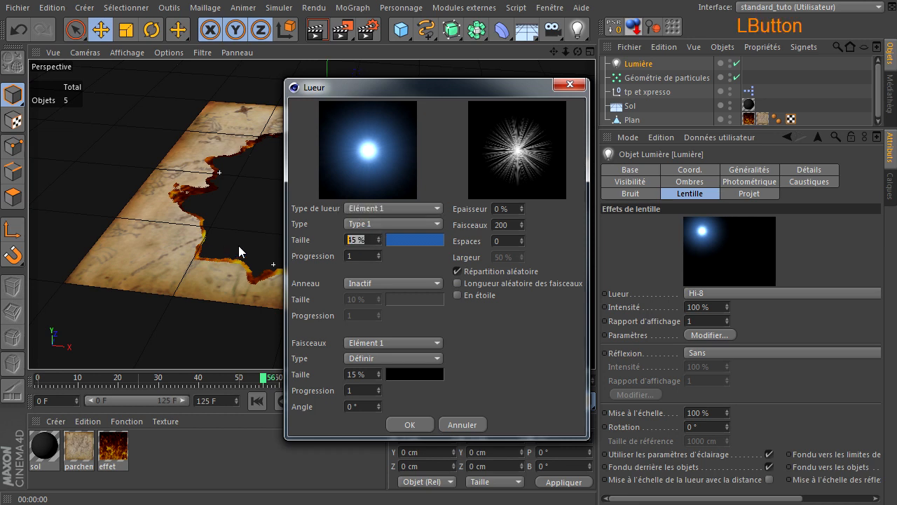
type("10")
left_click(411, 261)
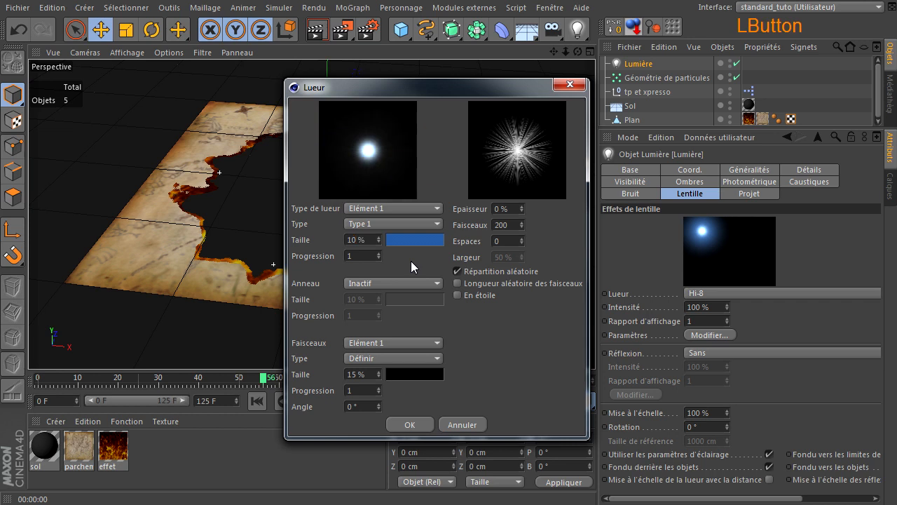
left_click(419, 238)
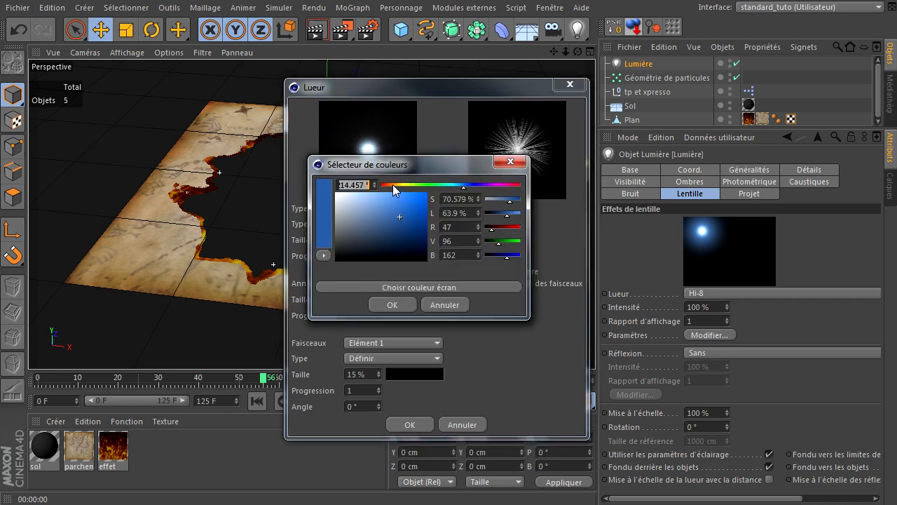
left_click(391, 185)
left_click_drag(405, 203, 387, 185)
left_click(393, 185)
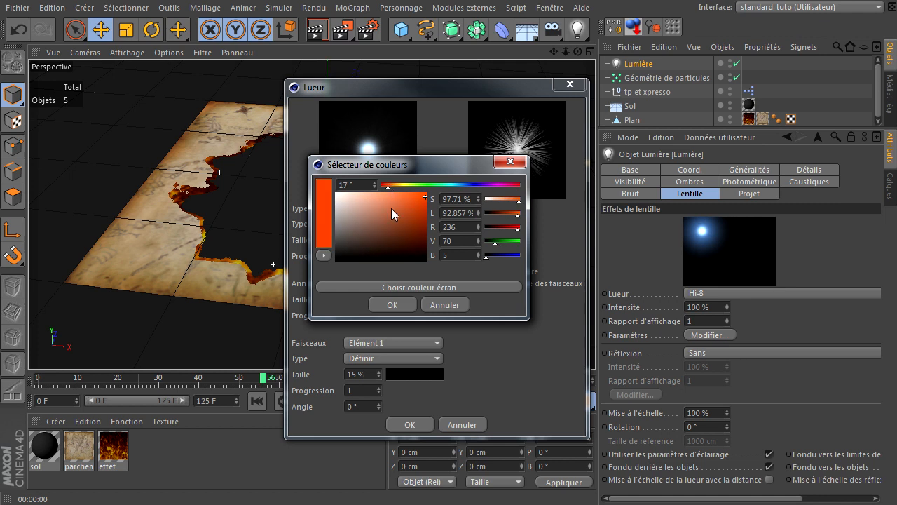
left_click(392, 306)
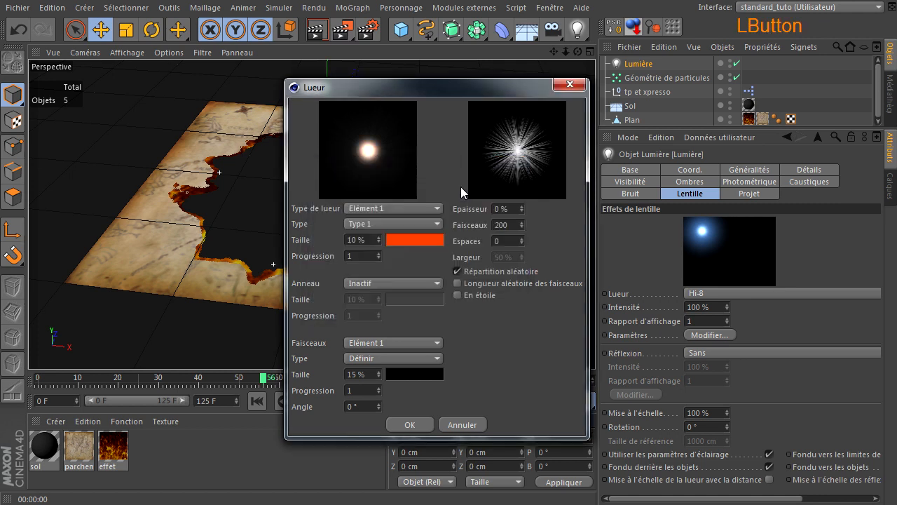
Step: For glow Elément 2, set the size to 5 % and shift the colour to a pale warm tone with a 32° hue
left_click(407, 208)
left_click(389, 237)
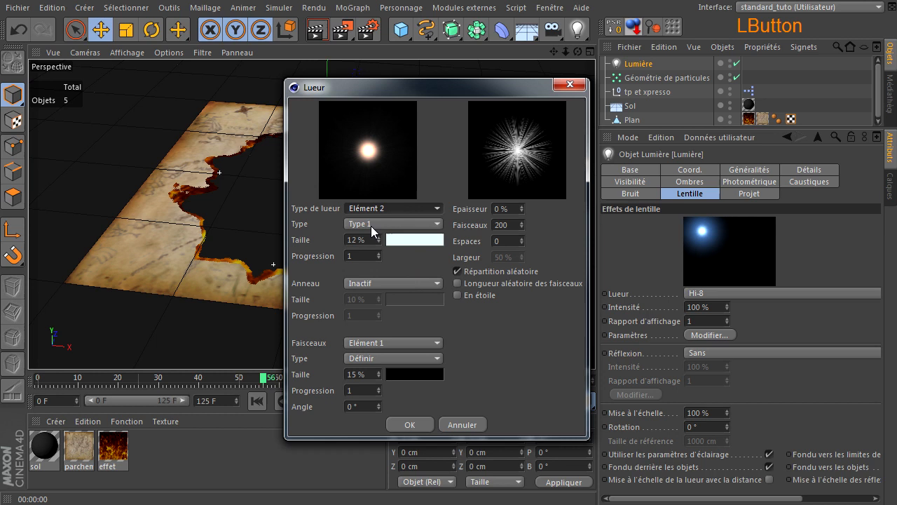
double_click(368, 240)
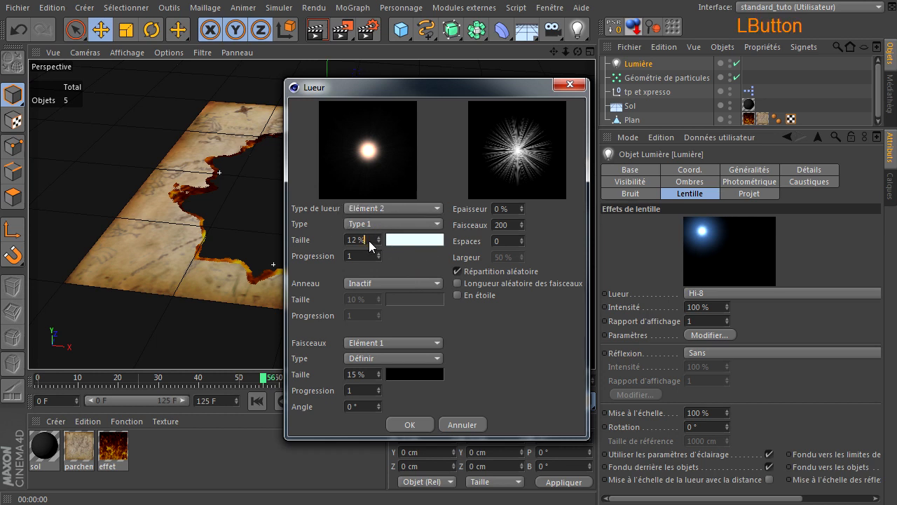
type("5")
left_click(407, 258)
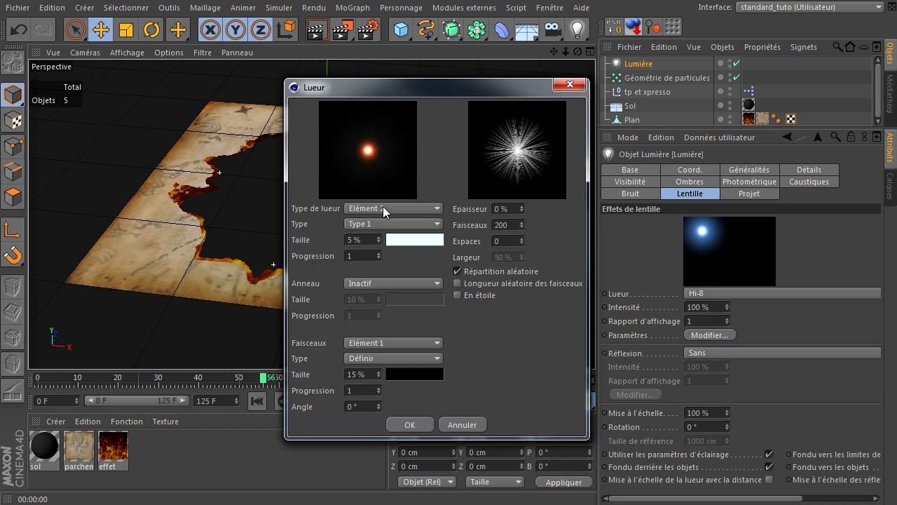
left_click(397, 238)
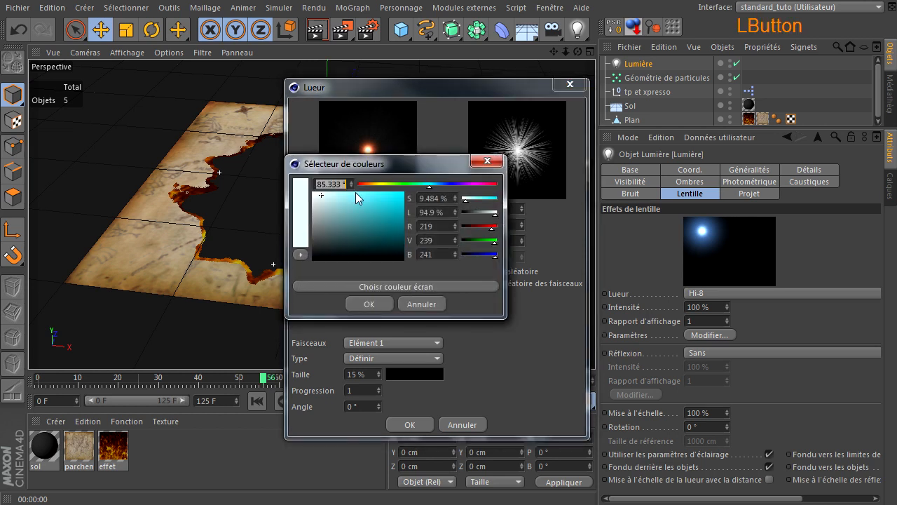
left_click(371, 184)
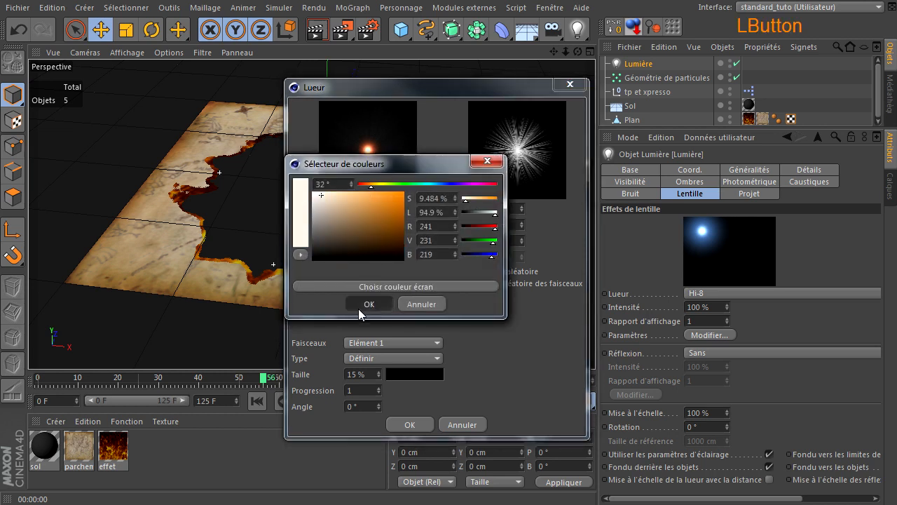
left_click(359, 307)
Step: Set the size of glow Elément 3 to 15 %, keeping its colour, and display Elément 4
left_click(384, 206)
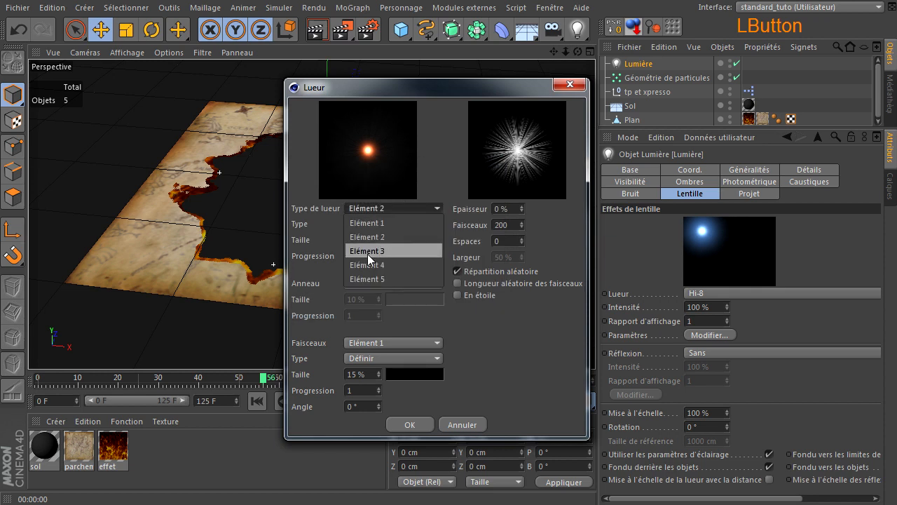
left_click(368, 251)
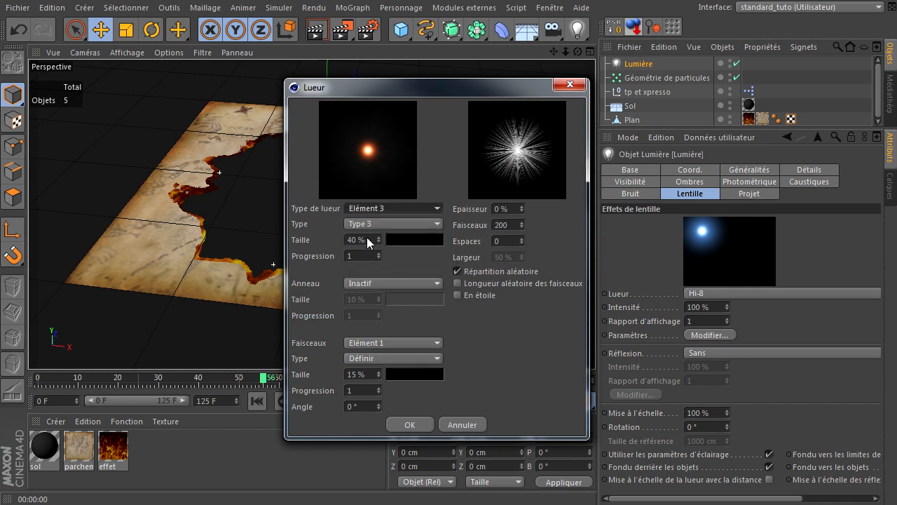
left_click(368, 240)
type("15")
left_click(419, 258)
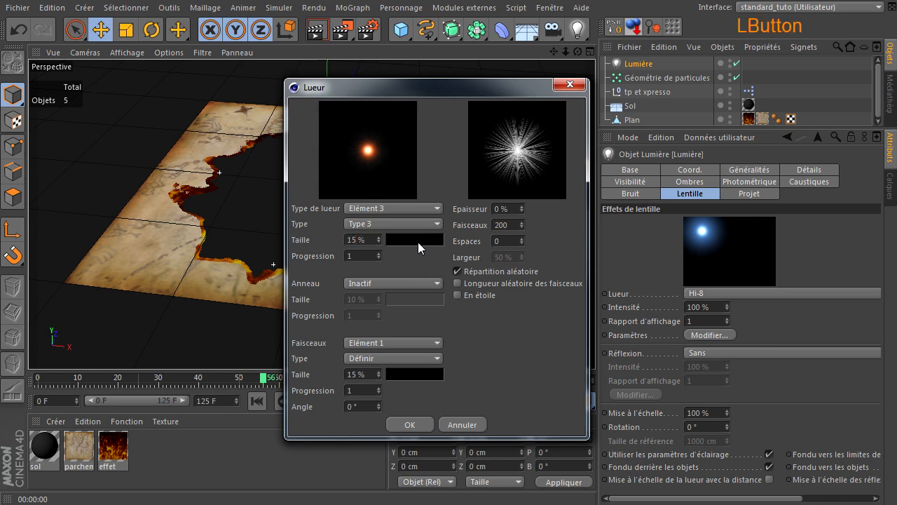
left_click(418, 239)
left_click(400, 307)
left_click(410, 207)
left_click(394, 265)
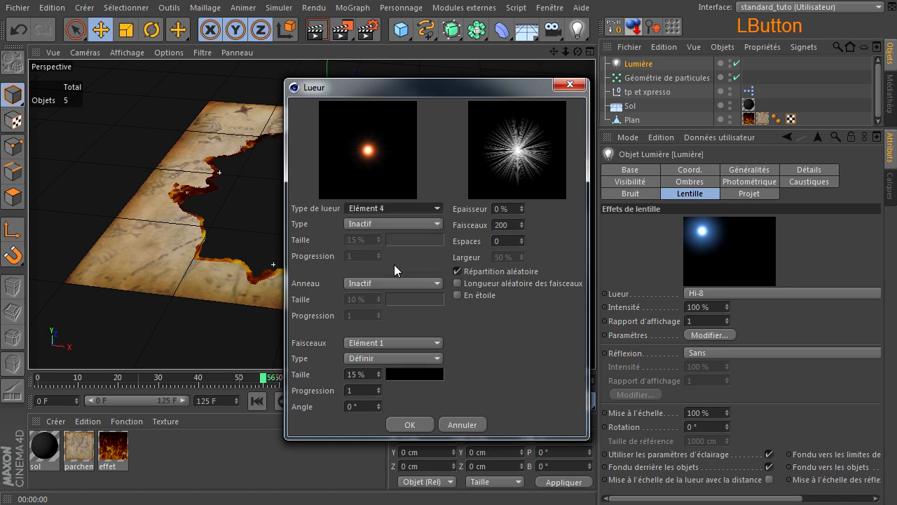
Step: Set the type of Faisceaux Elément 1 and Elément 2 to Inactif and accept the custom glow settings
left_click(358, 364)
left_click(366, 373)
left_click(392, 344)
left_click(381, 365)
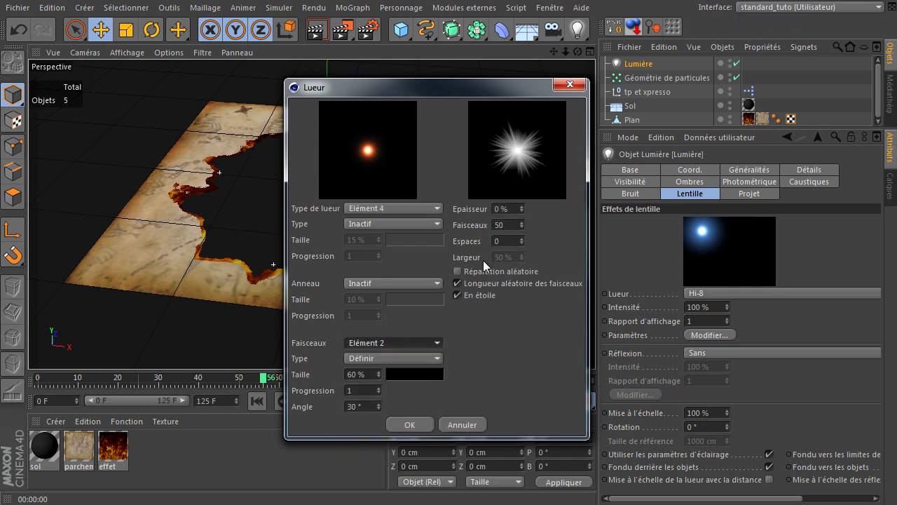
left_click(378, 359)
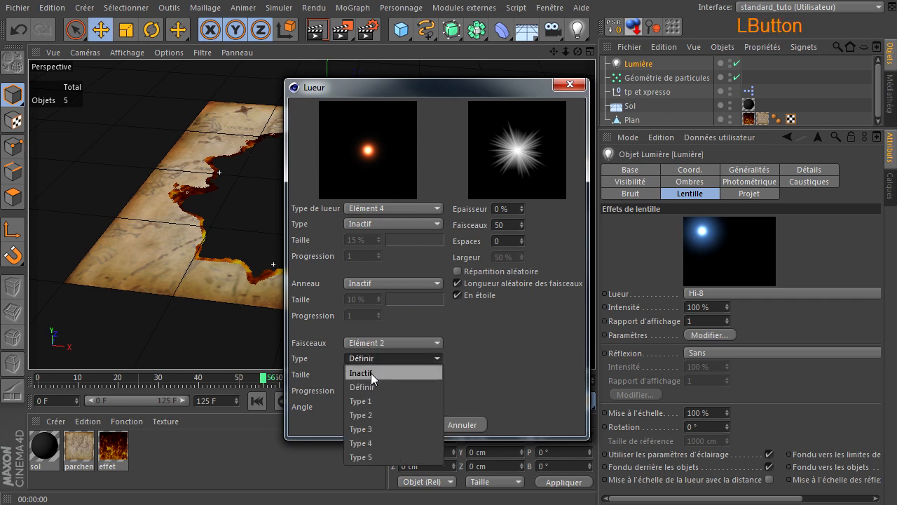
left_click(371, 373)
left_click(393, 342)
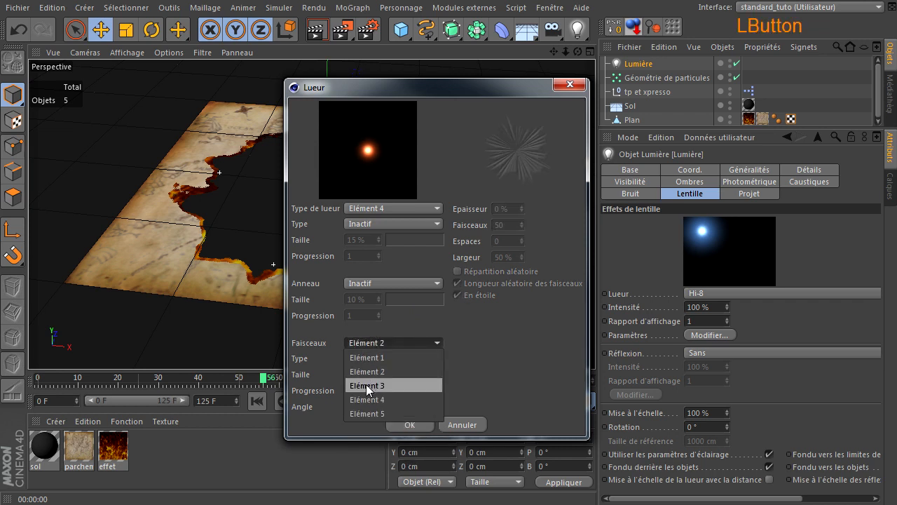
left_click(366, 384)
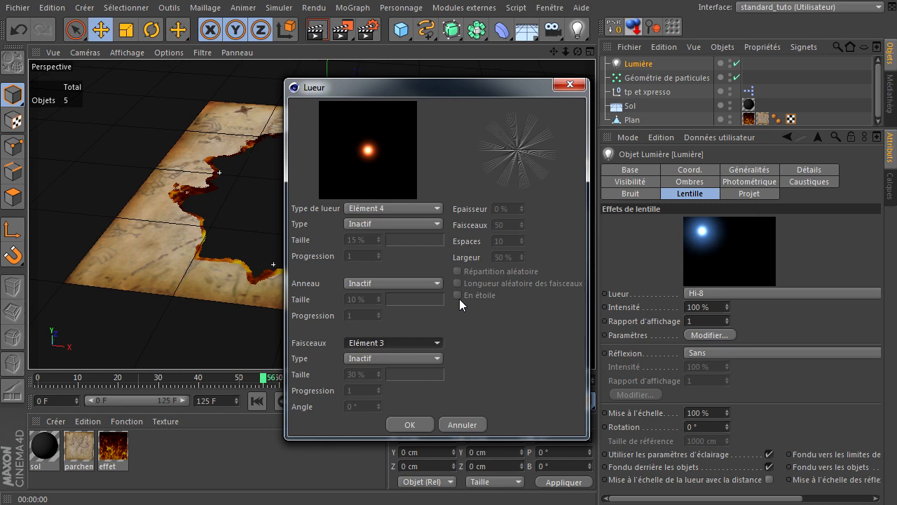
left_click(397, 423)
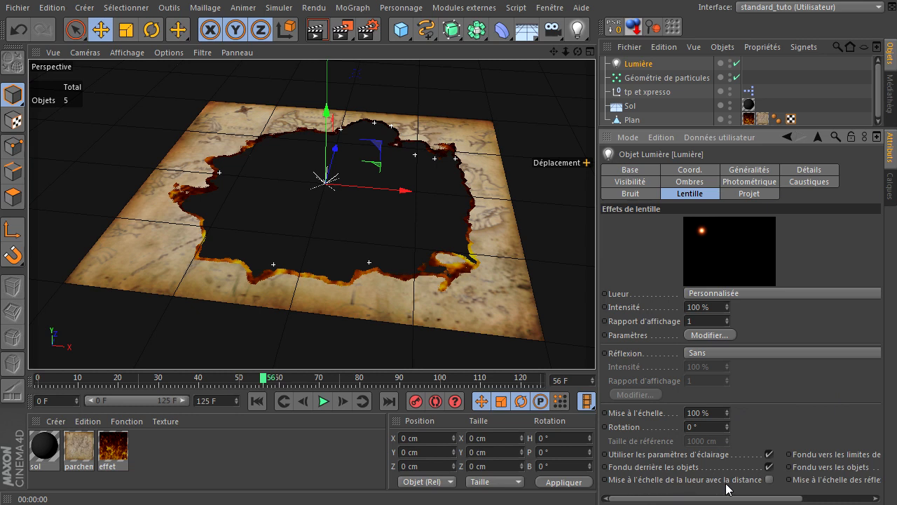
Step: Enable scaling of the glow with distance and hide the Lumière object in both the editor and the render
left_click(770, 480)
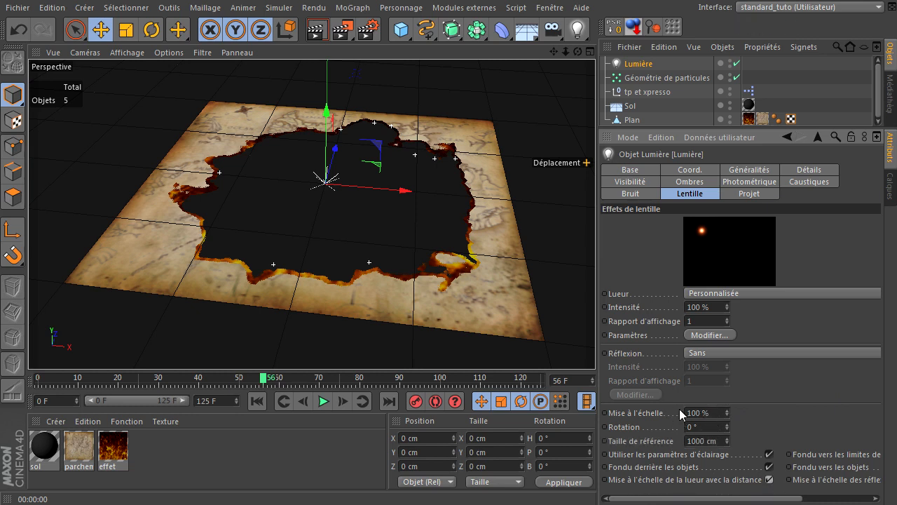
left_click(732, 133)
left_click_drag(733, 133, 727, 199)
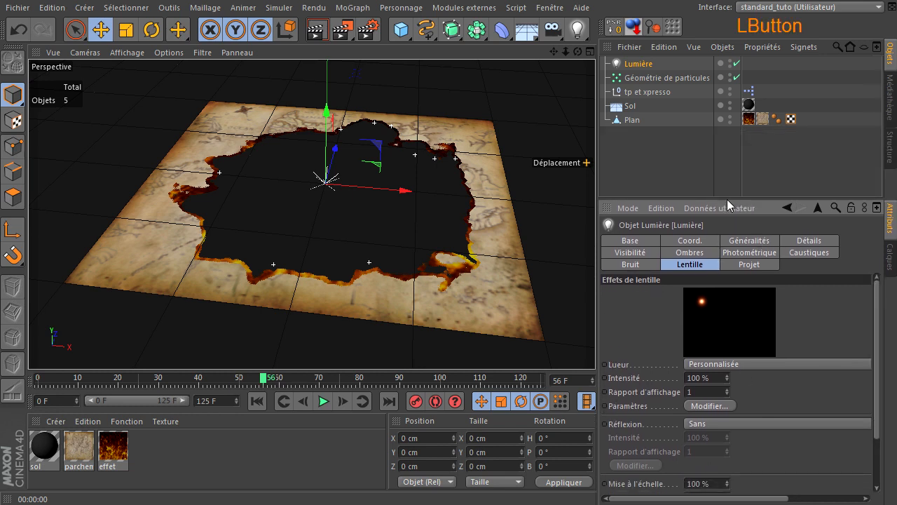
left_click(730, 64)
left_click(730, 64)
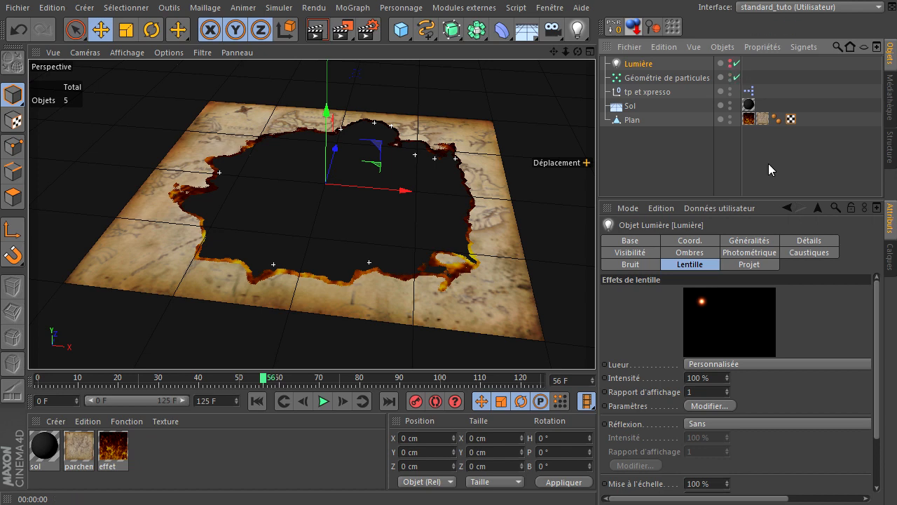
Step: Play the animation from the start to frame 52 and render the view to check the glowing particles
left_click(254, 405)
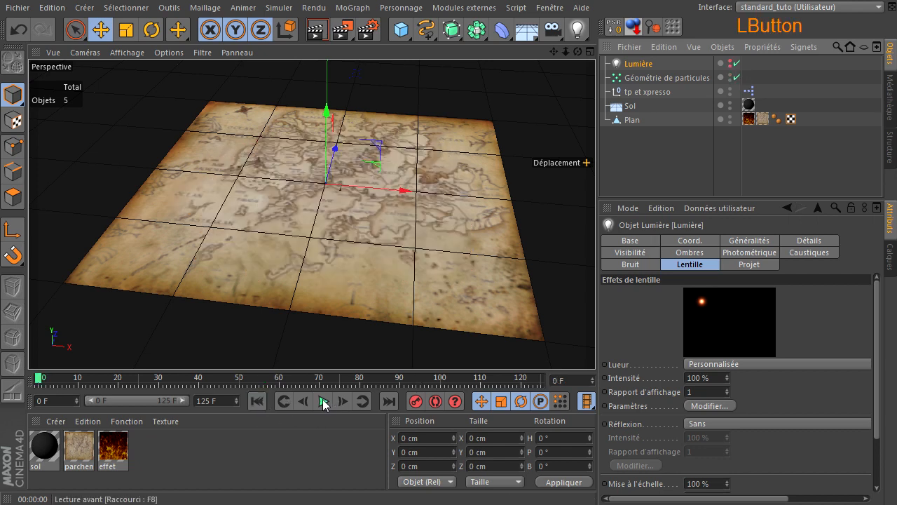
left_click(323, 402)
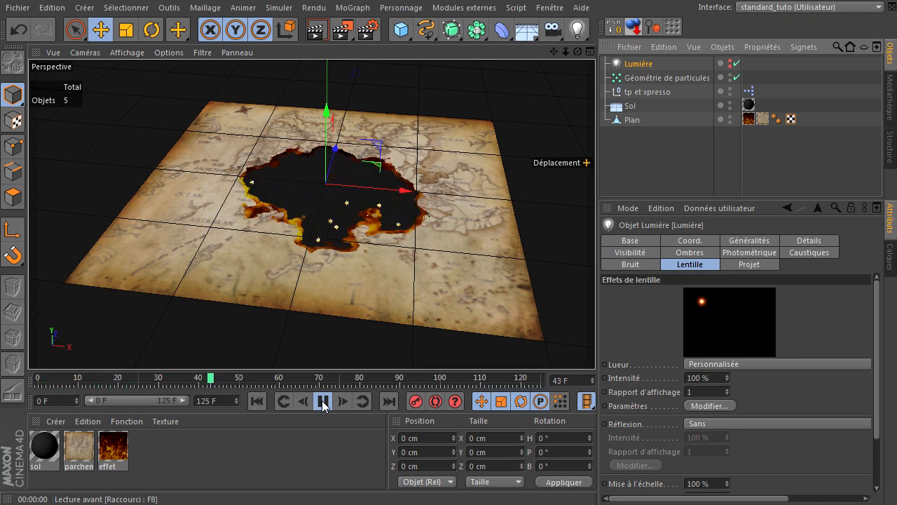
left_click(323, 402)
left_click(314, 40)
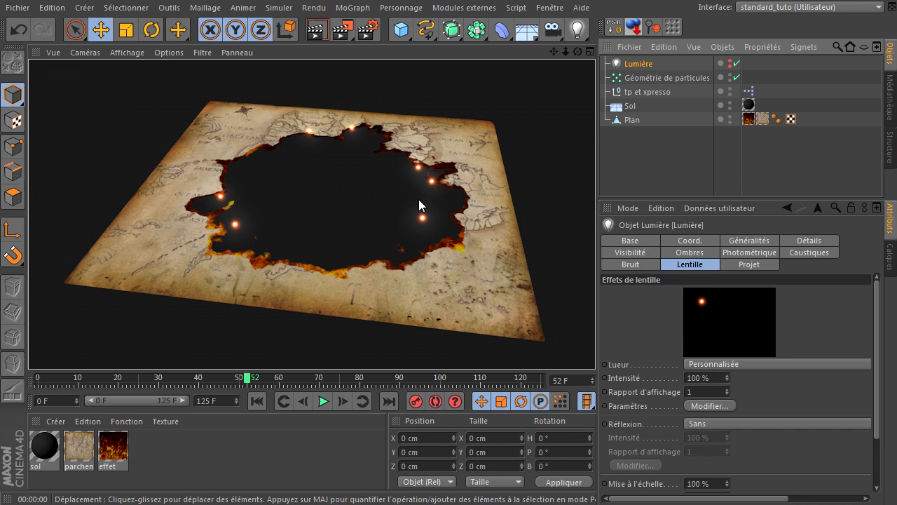
Step: Set the Mise à l'échelle of the light's lens effects to 50 %
left_click(710, 376)
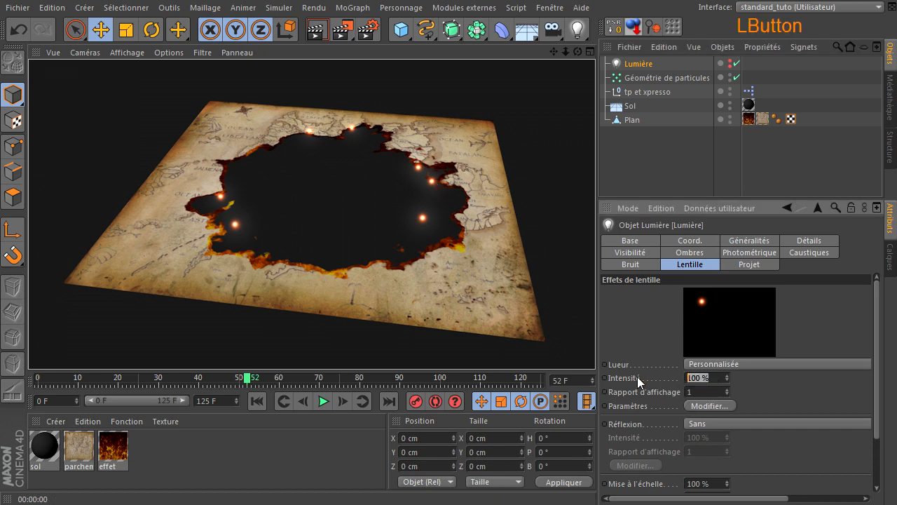
left_click(721, 482)
type("5")
Step: Replay the animation from the start to frame 46 and render the view to check the smaller glow
left_click(257, 401)
left_click(323, 403)
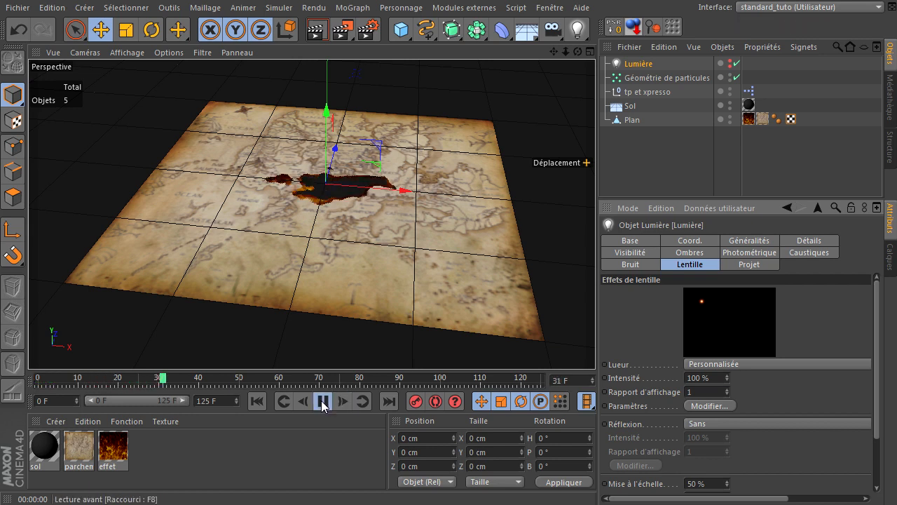
left_click(322, 402)
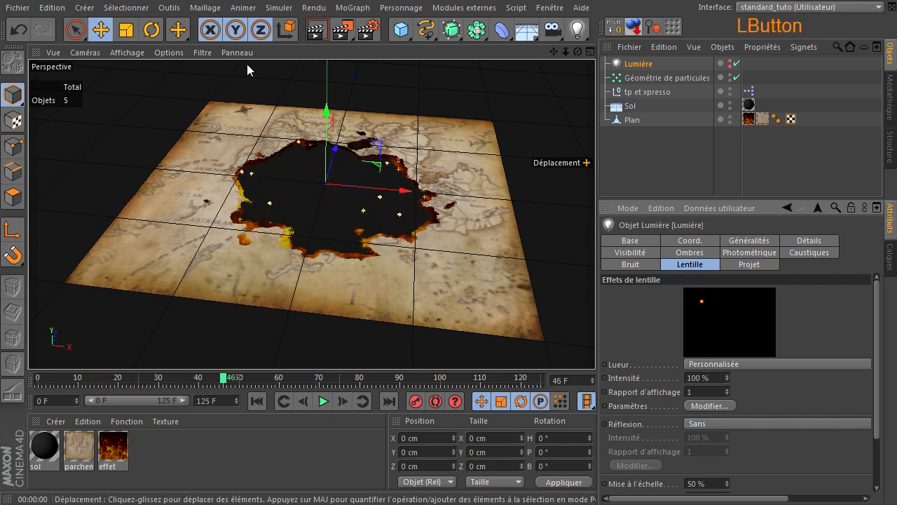
left_click(326, 32)
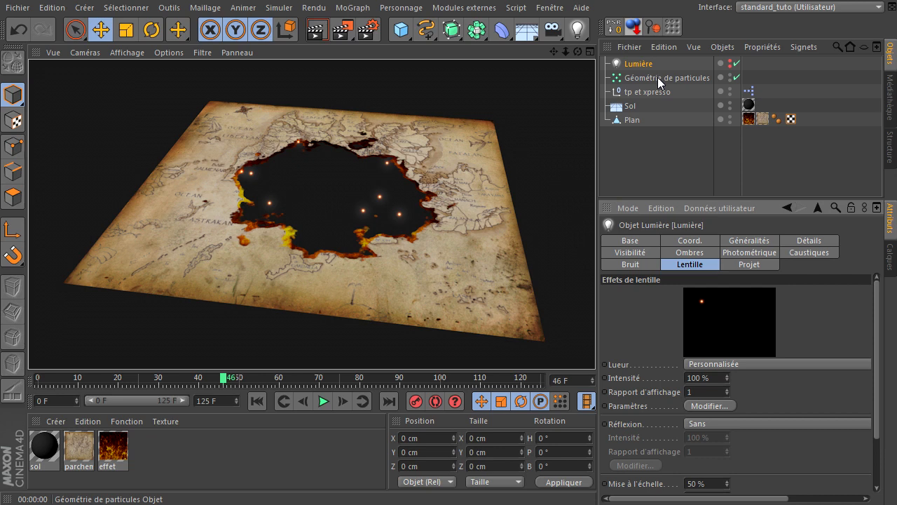
Step: Open the XPresso network of tp et xpresso and set the P Ondes de matière node's Taux (par image) to 200
double_click(749, 91)
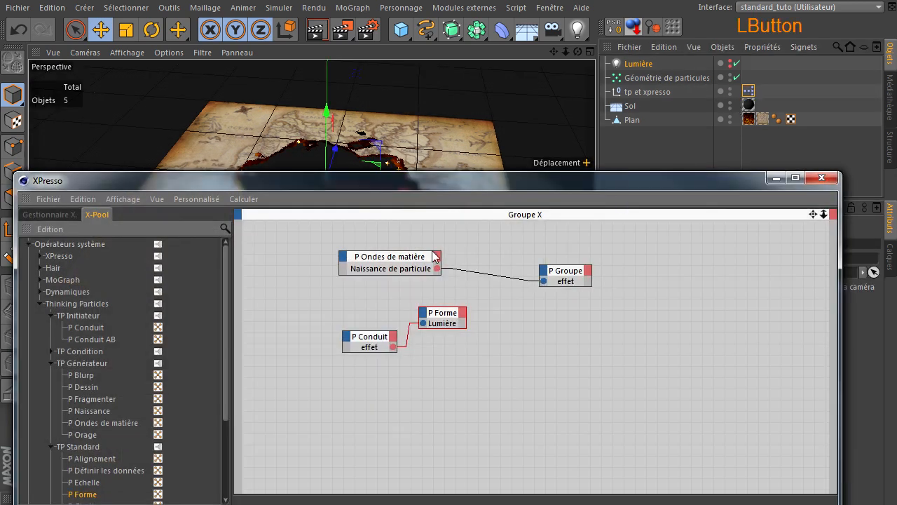
left_click(379, 263)
left_click_drag(550, 178, 625, 503)
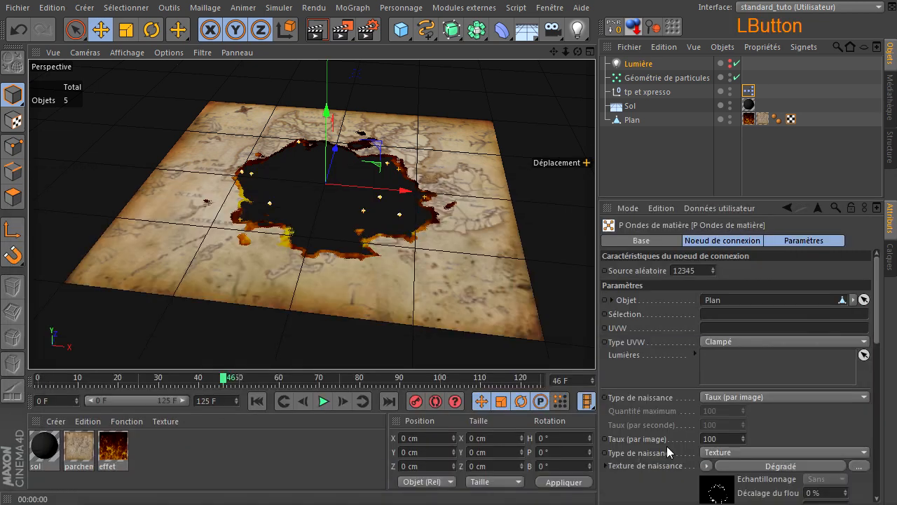
double_click(725, 438)
type("200")
left_click(777, 425)
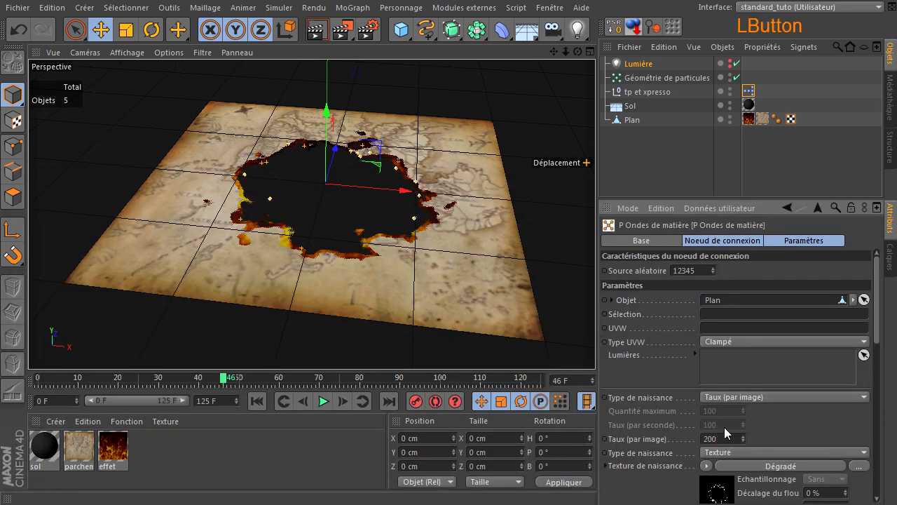
Step: Replay the animation from the start to frame 61 and render the view to check the denser particles
left_click(257, 401)
left_click(324, 401)
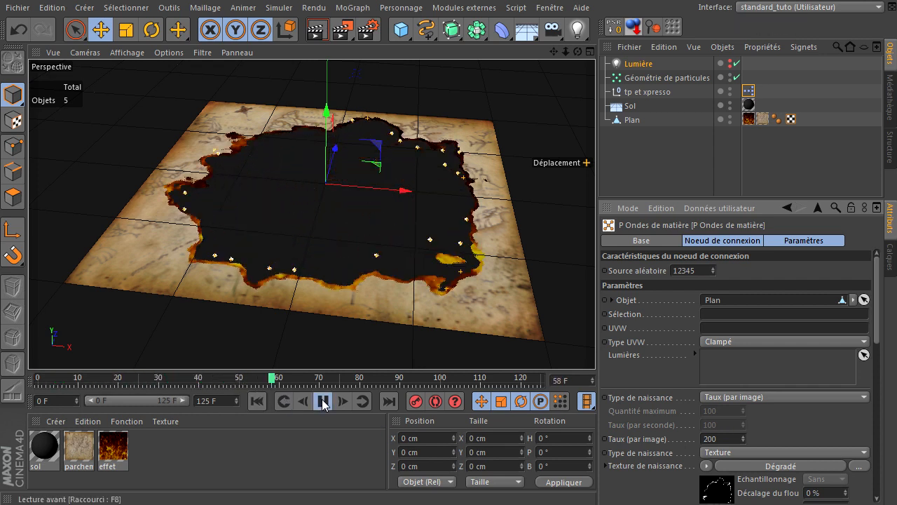
left_click(323, 400)
left_click(316, 30)
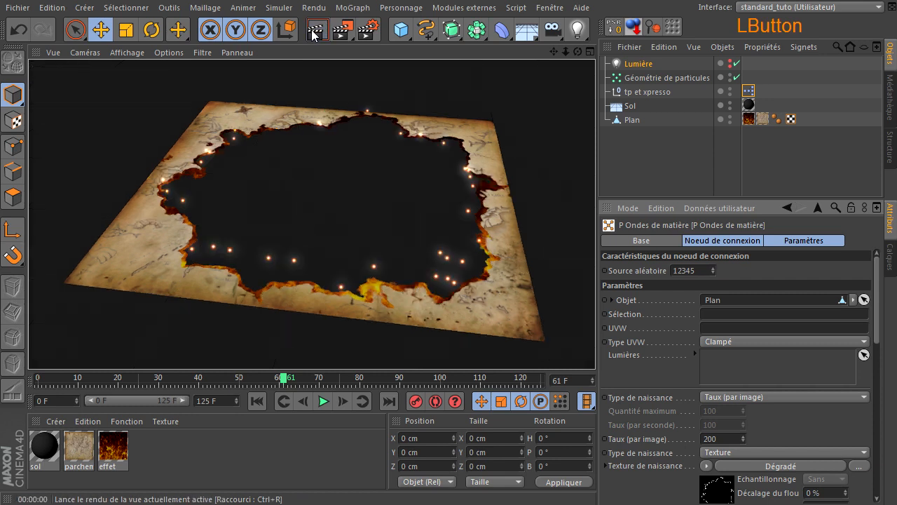
Step: Close the XPresso editor and open the Dégradé shader used as birth texture to examine its burning-edge gradient
left_click_drag(323, 503, 292, 104)
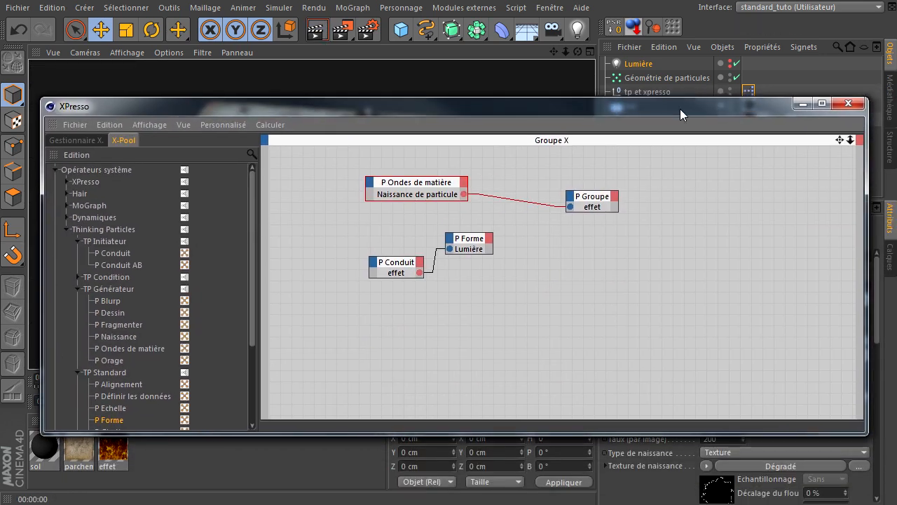
left_click(850, 102)
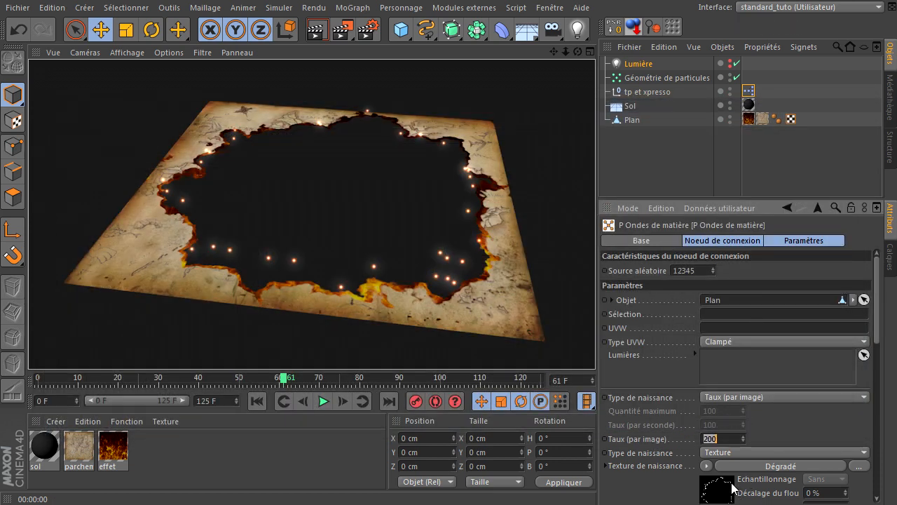
left_click(730, 465)
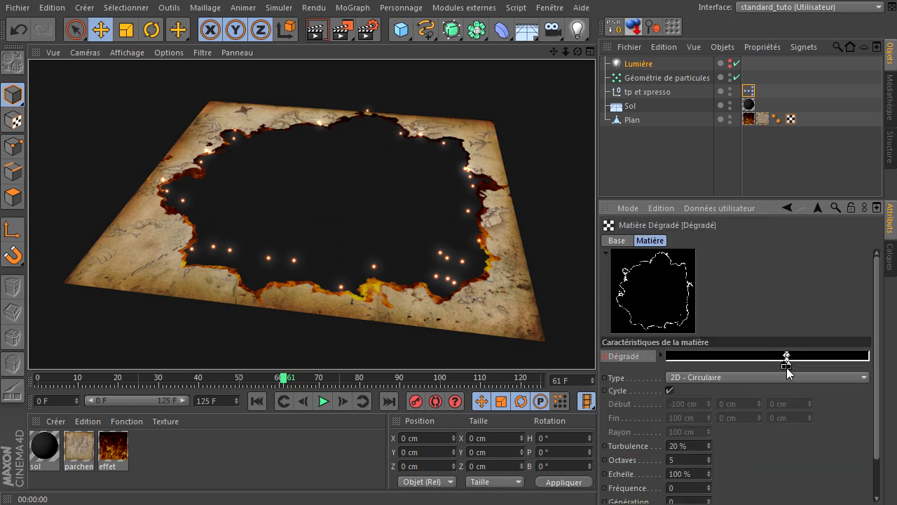
left_click(673, 169)
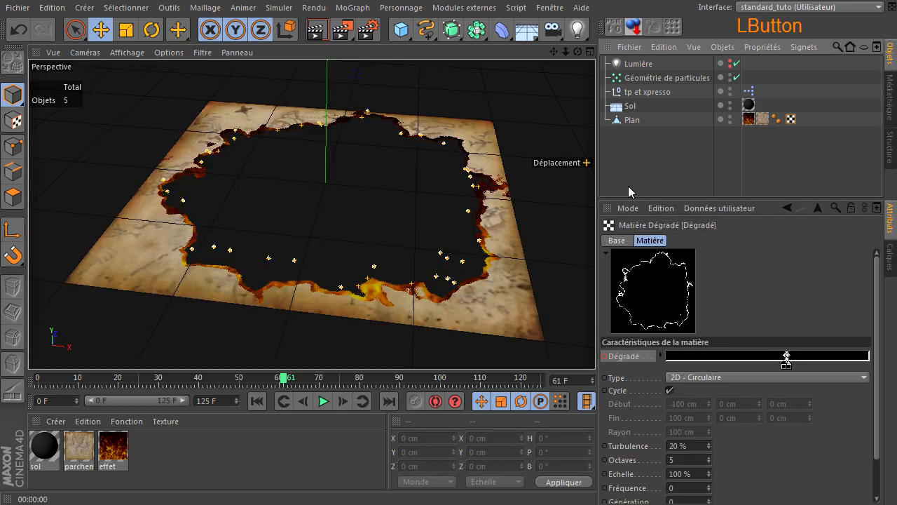
Step: Replay the animation from the start to frame 51, render the view, and continue playback to frame 112
left_click(630, 106)
left_click(280, 469)
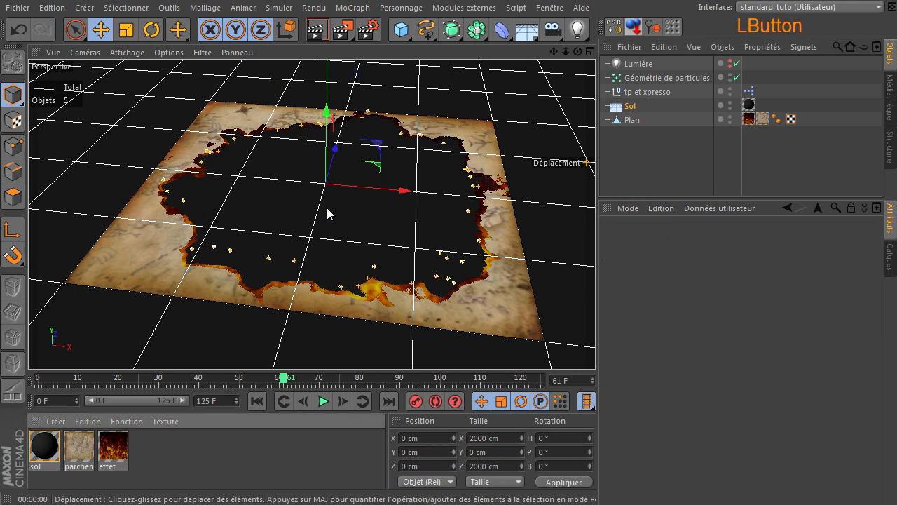
left_click(257, 400)
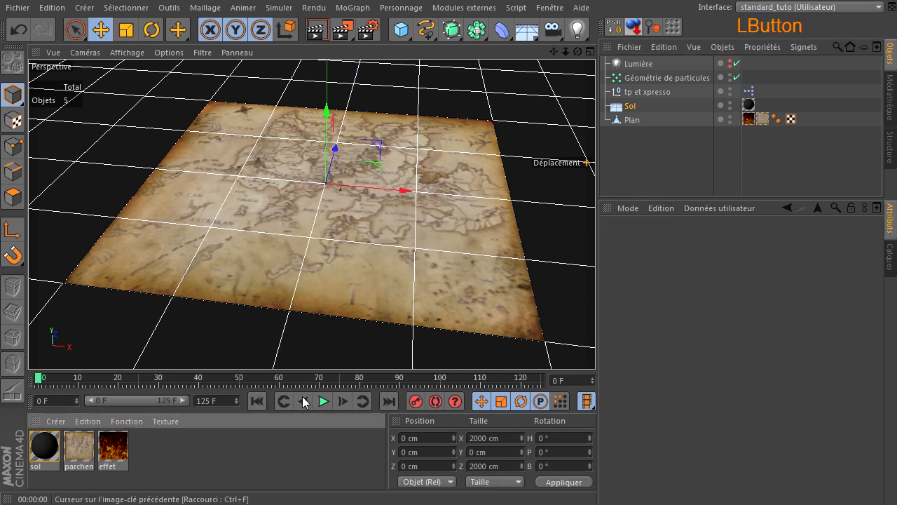
left_click(323, 401)
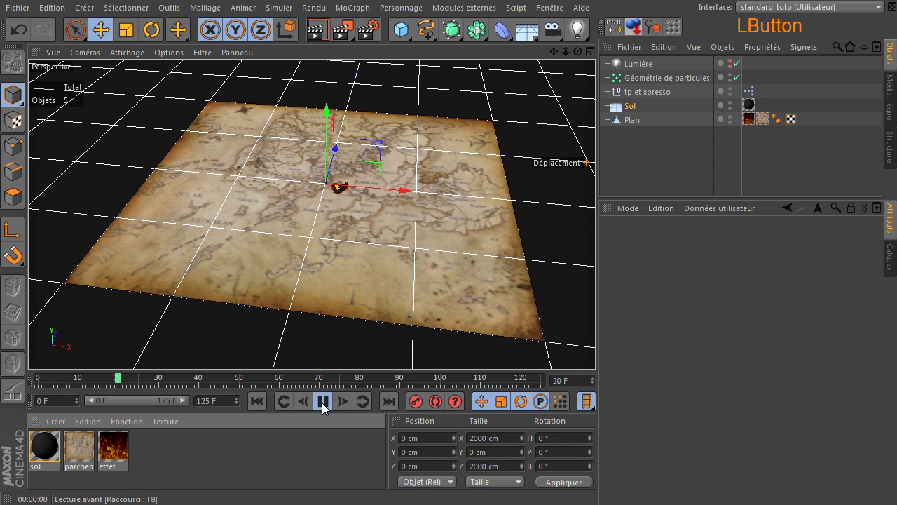
left_click(321, 401)
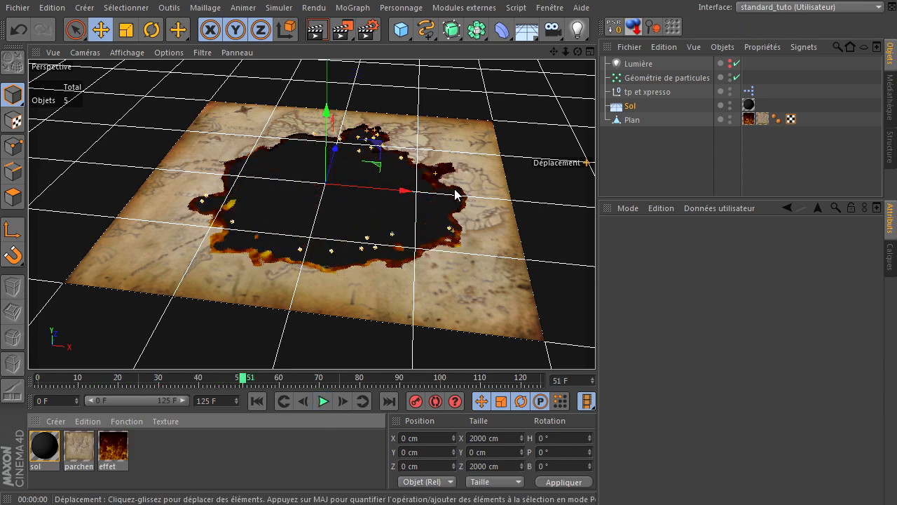
left_click(316, 30)
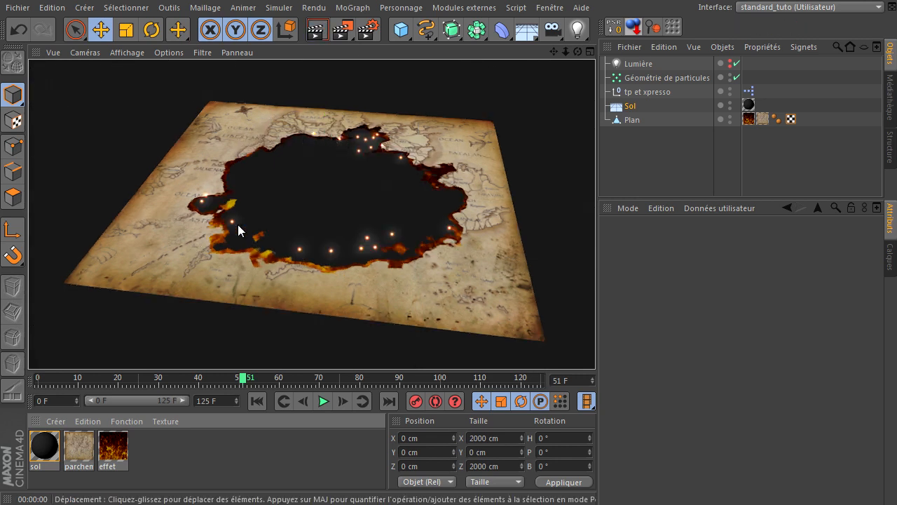
left_click(323, 403)
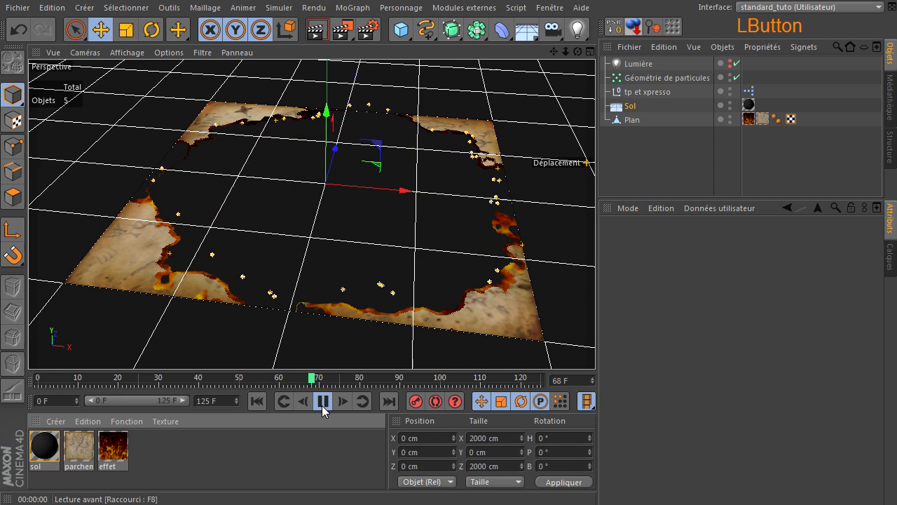
left_click(322, 401)
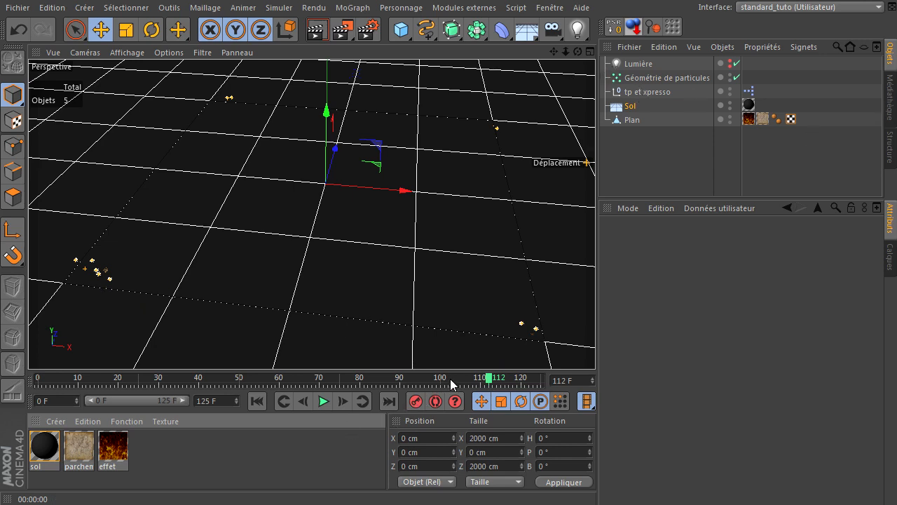
Step: Reopen the XPresso network and shift the P Ondes de matière, P Conduit and P Forme nodes to free space beside the generator
double_click(749, 91)
left_click_drag(394, 186, 449, 187)
left_click_drag(361, 230, 513, 315)
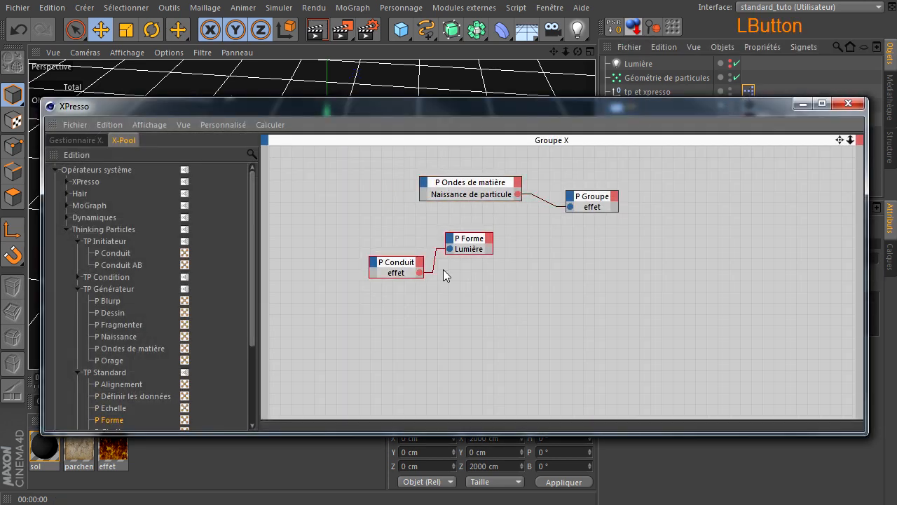
left_click_drag(397, 263, 512, 294)
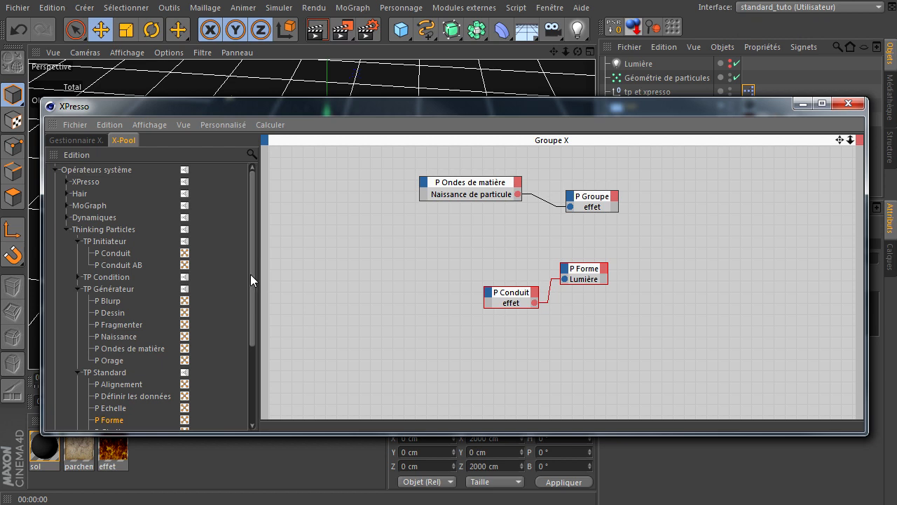
Step: Add a Time Control node from the System Presets and connect its Bool output to the Activer input of P Ondes de matière
left_click_drag(251, 274, 246, 379)
left_click(54, 423)
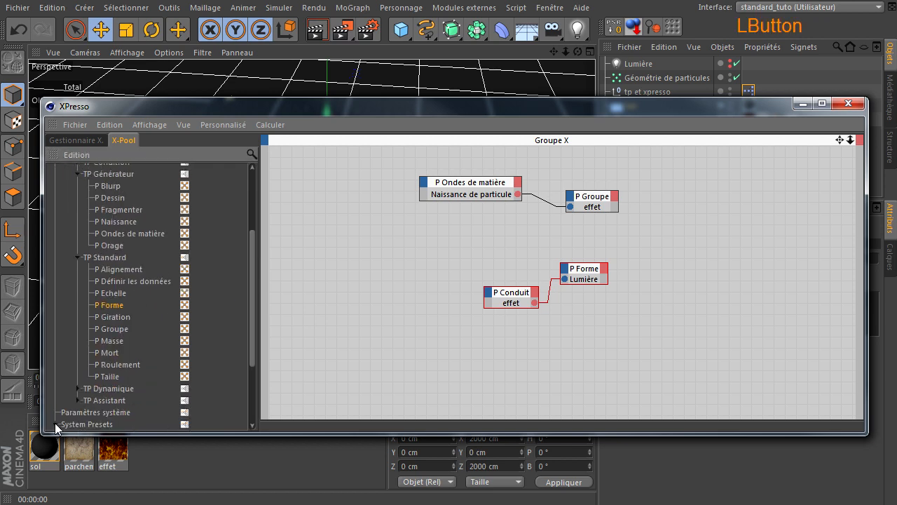
left_click(89, 423)
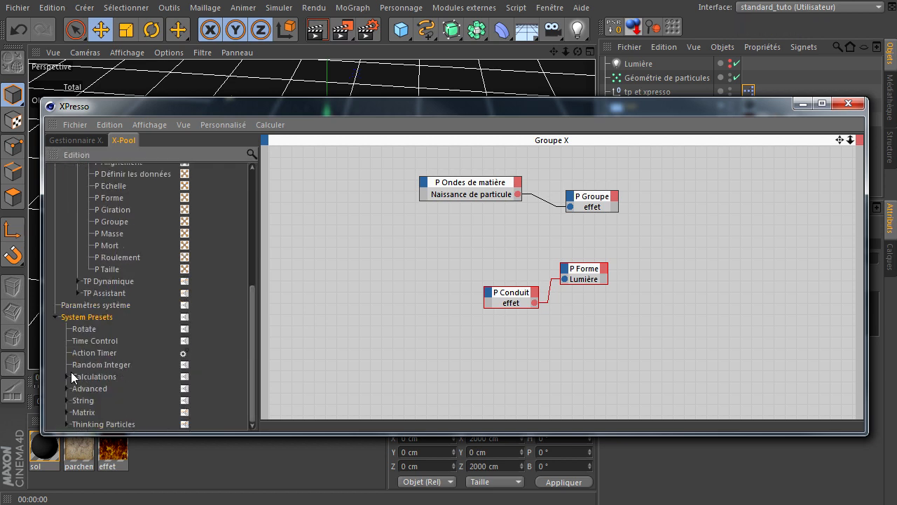
left_click(81, 342)
left_click_drag(336, 222, 322, 186)
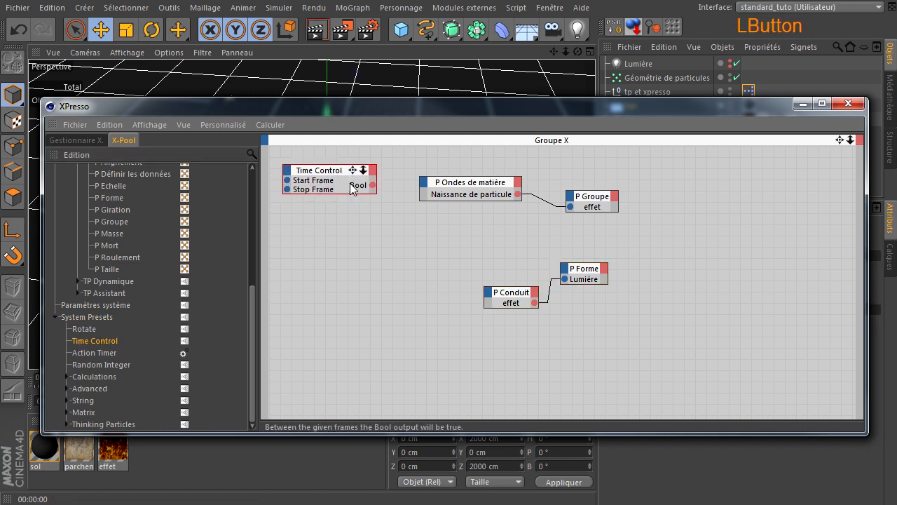
left_click_drag(372, 185, 424, 182)
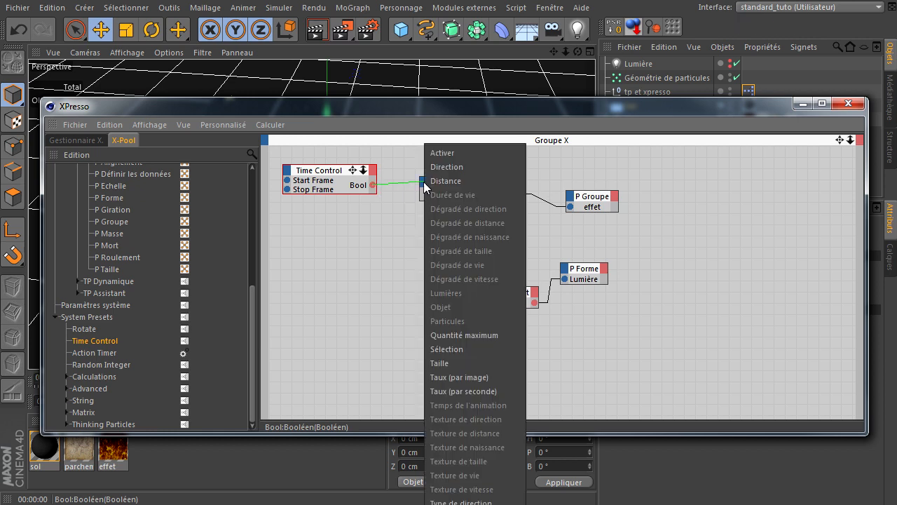
left_click(466, 154)
Step: Set the Time Control node's Start Frame to 10 and Stop Frame to 100
left_click_drag(489, 105, 226, 94)
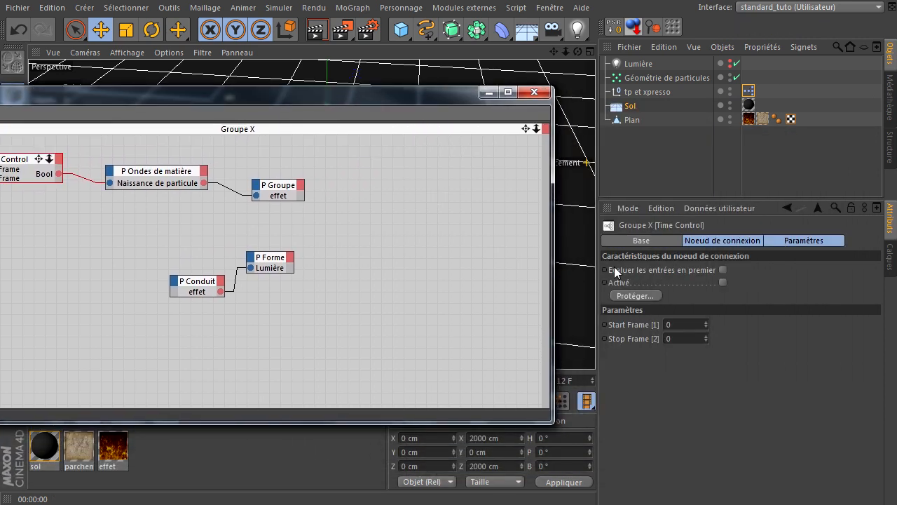
left_click(679, 324)
type("100")
left_click(302, 139)
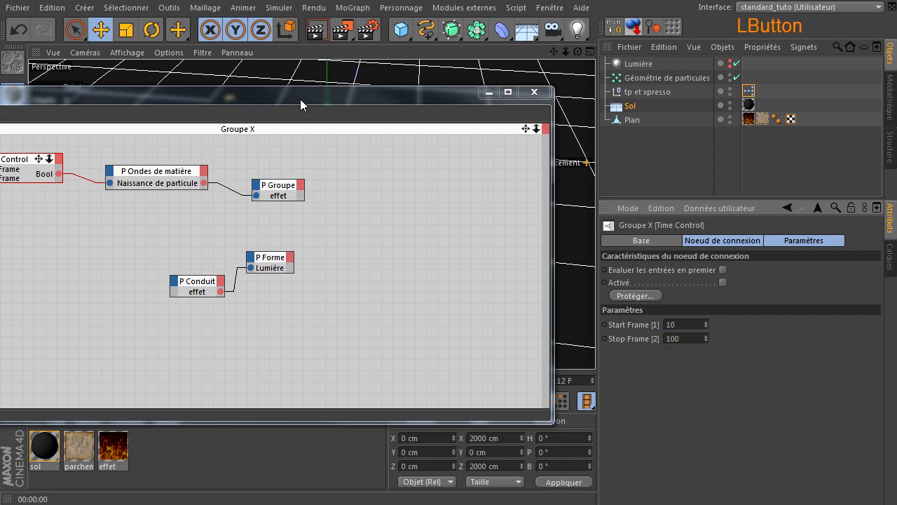
Step: Move the XPresso window aside, play the animation from the start to frame 101 and render the view
left_click_drag(300, 98, 710, 495)
left_click(258, 401)
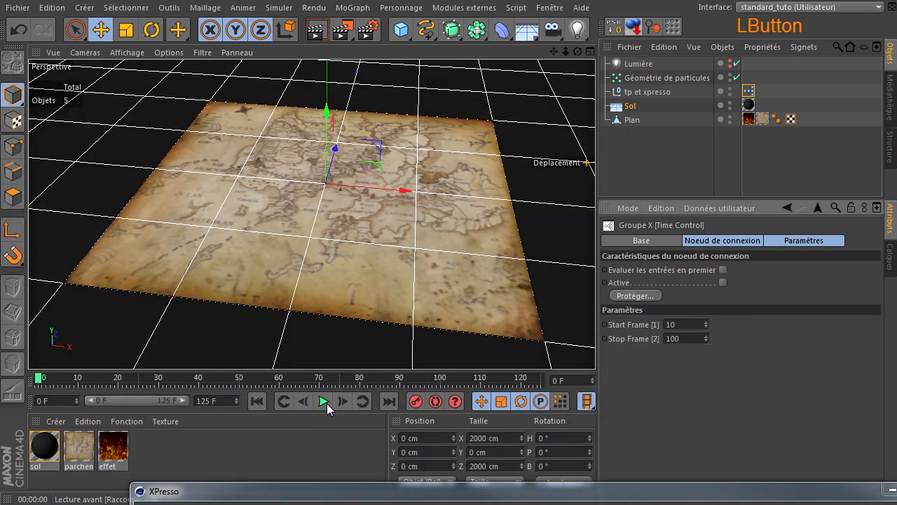
left_click(325, 402)
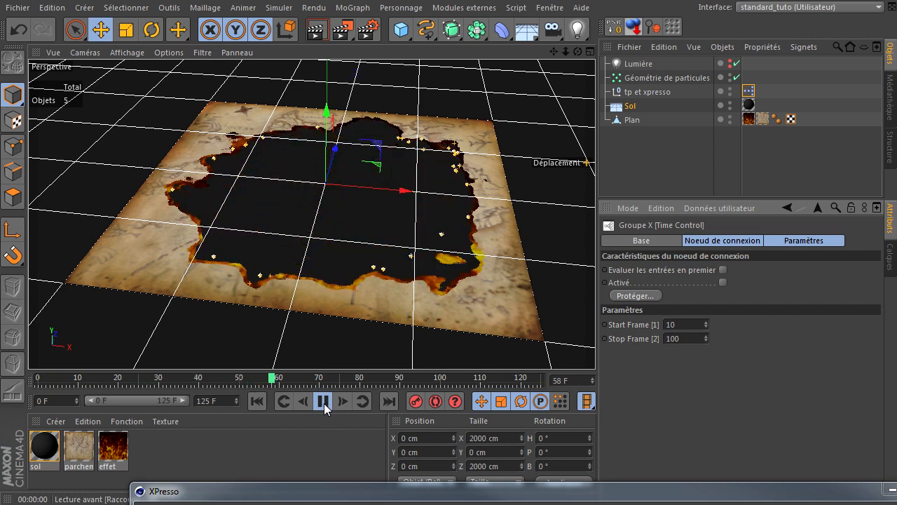
left_click(322, 401)
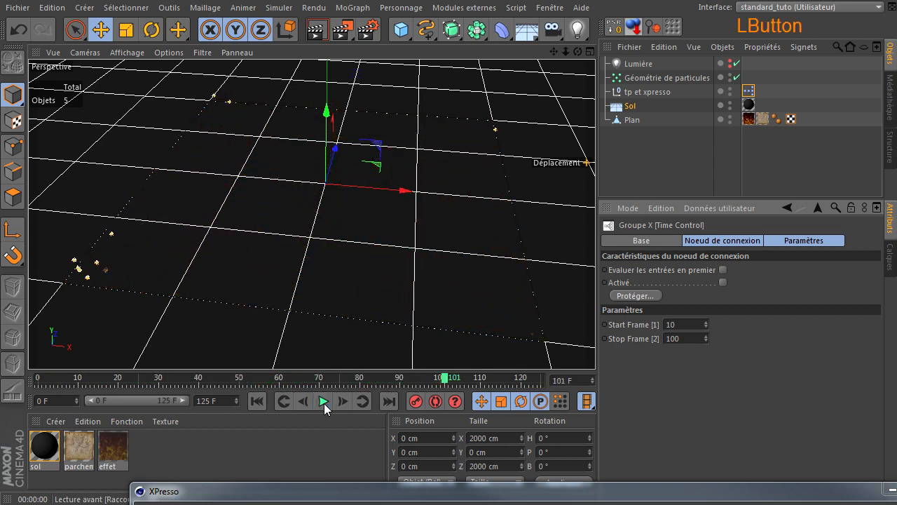
left_click(317, 30)
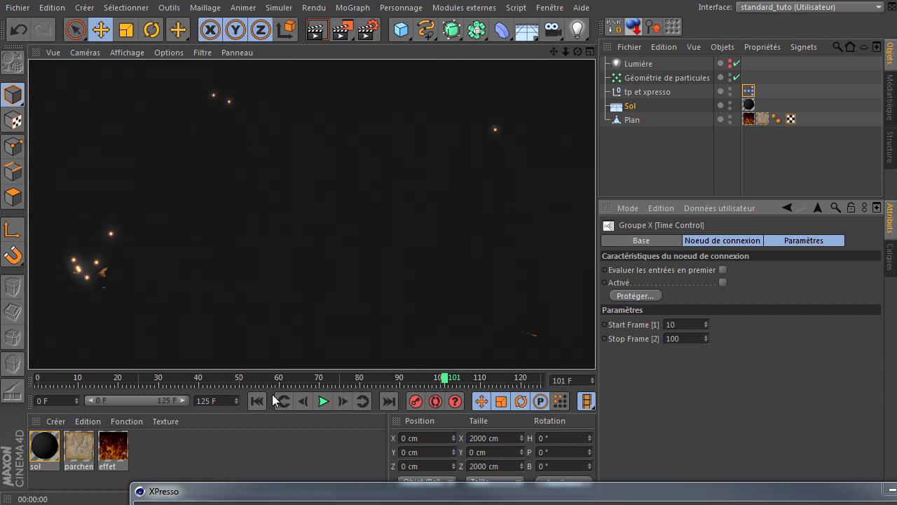
Step: Continue playback to frame 116 and render the view to check for remaining map fragments
left_click(324, 401)
left_click(324, 400)
left_click(319, 30)
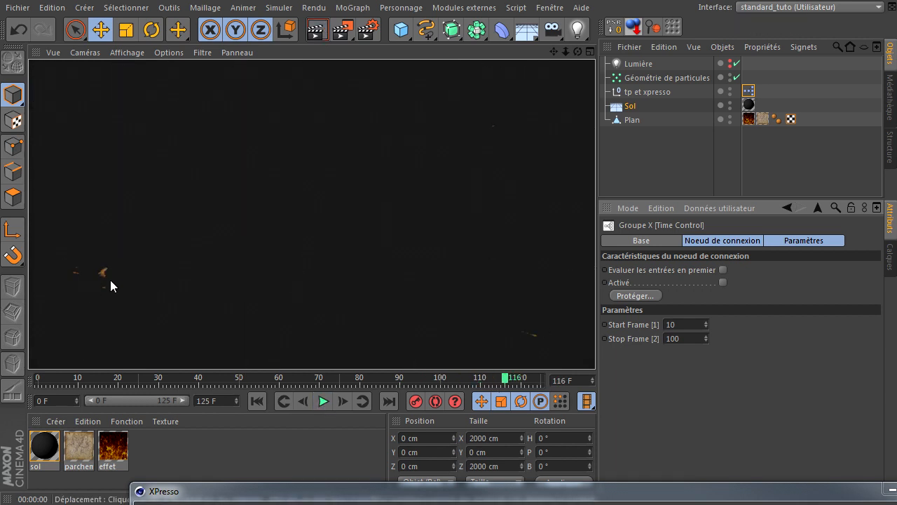
Step: Go to frame 100, add an Affichage property to the Plan object and enable its Visibilité setting
left_click(446, 377)
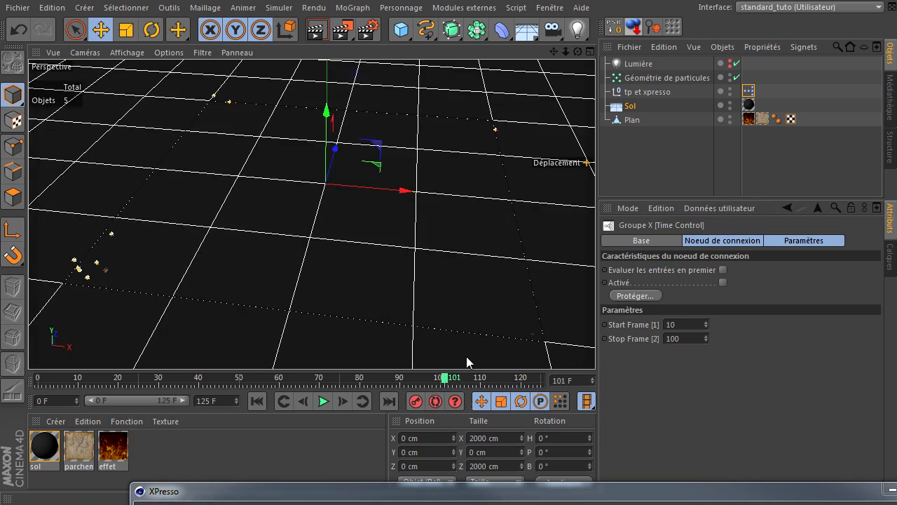
left_click(640, 104)
left_click(304, 401)
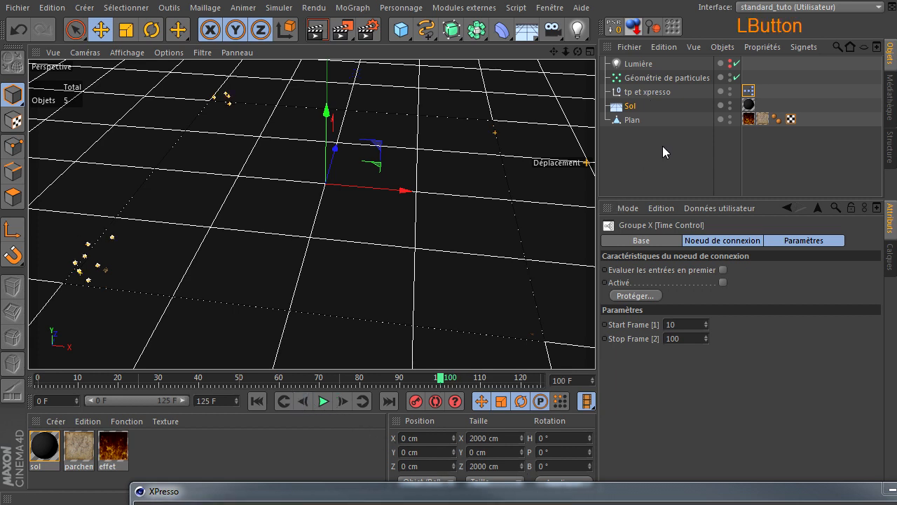
left_click(633, 119)
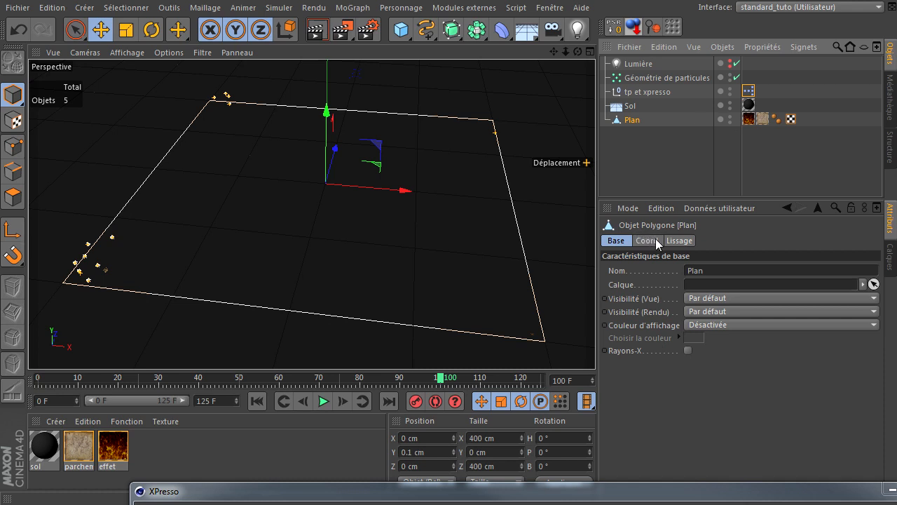
right_click(638, 117)
mouse_move(658, 127)
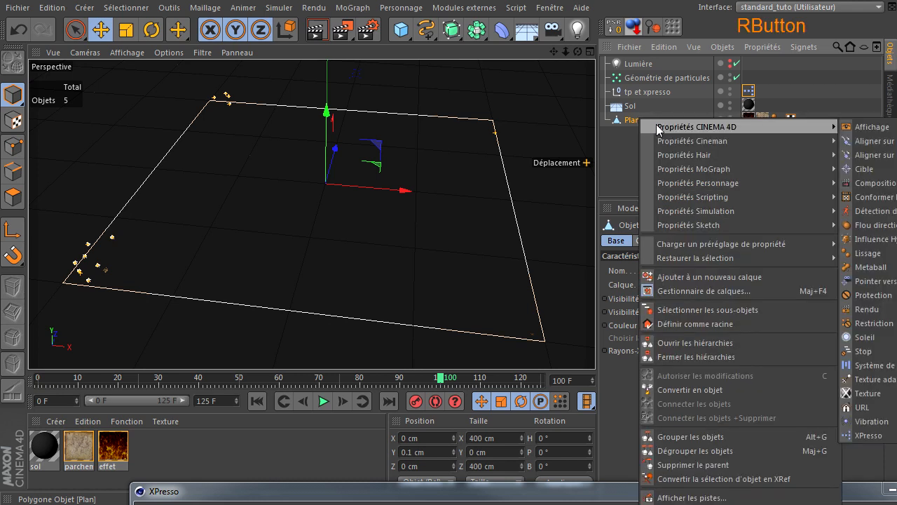
left_click(869, 128)
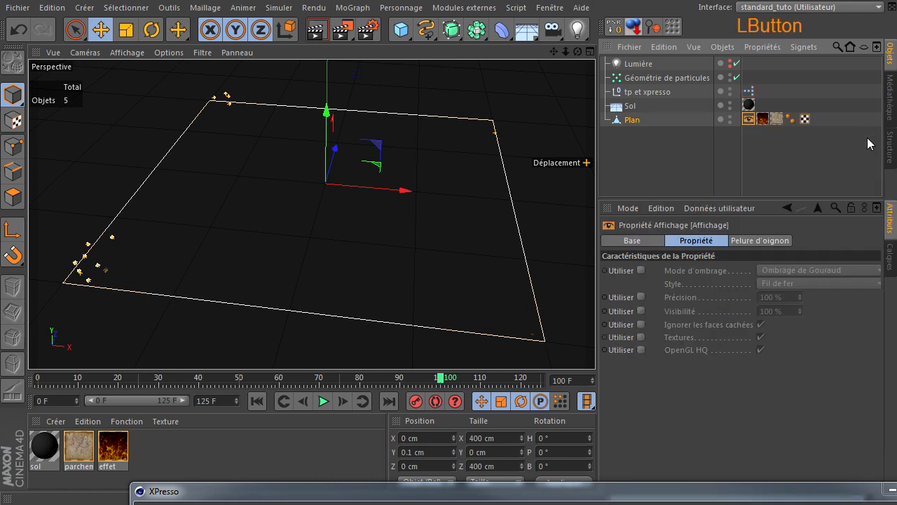
left_click(641, 310)
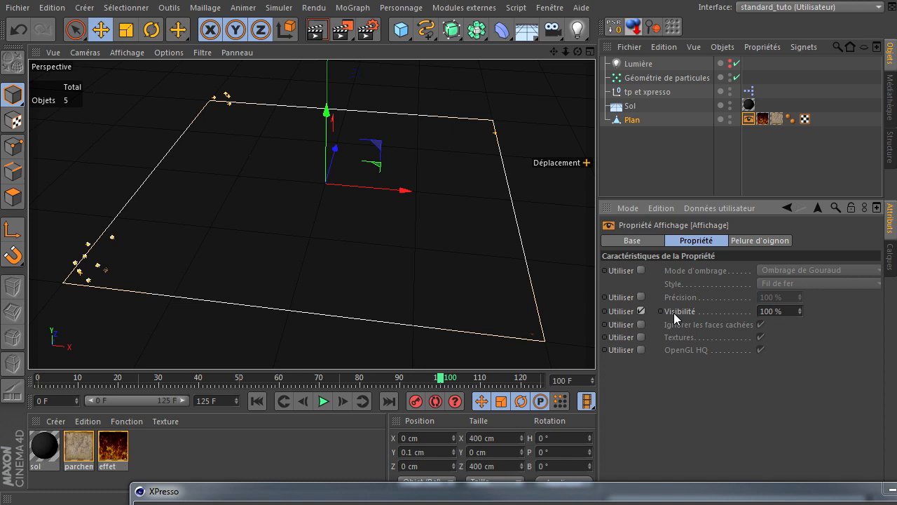
Step: Keyframe the Plan's Visibilité at 100 % on frame 100 and 0 % on frame 101
left_click(659, 311, "ctrl")
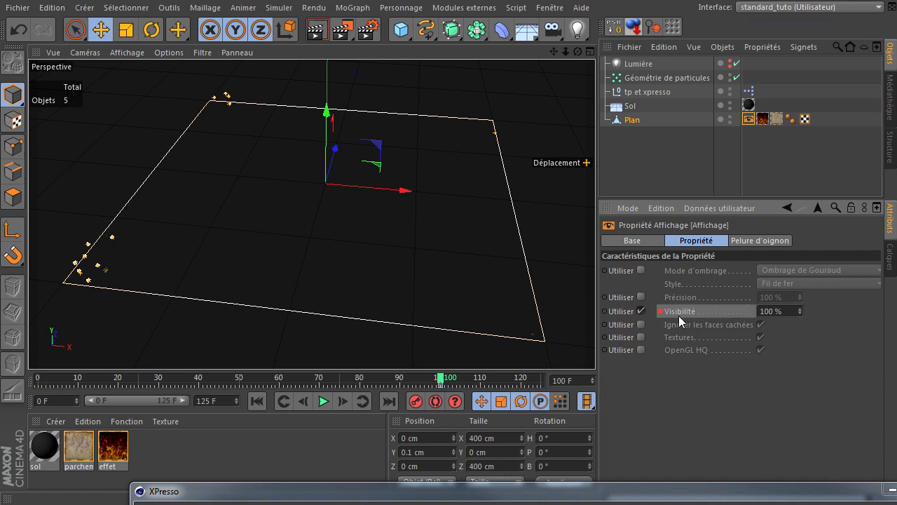
left_click(343, 402)
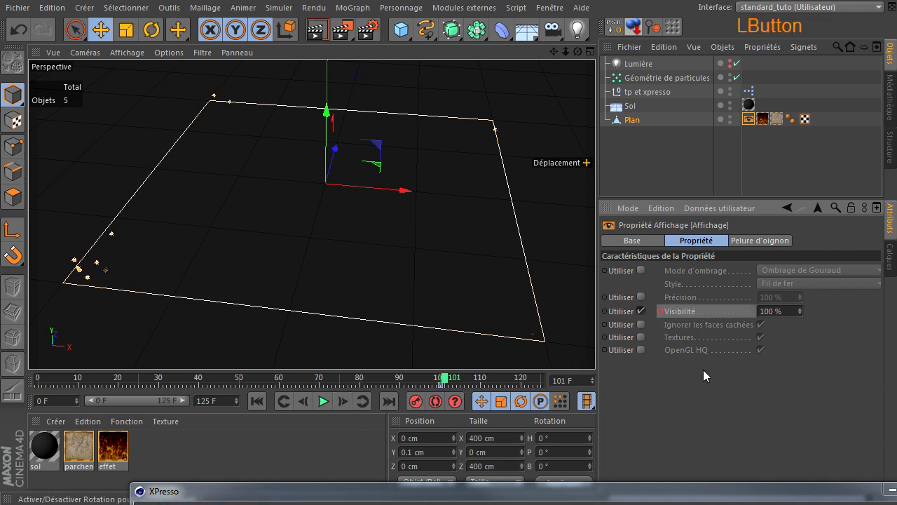
type("0")
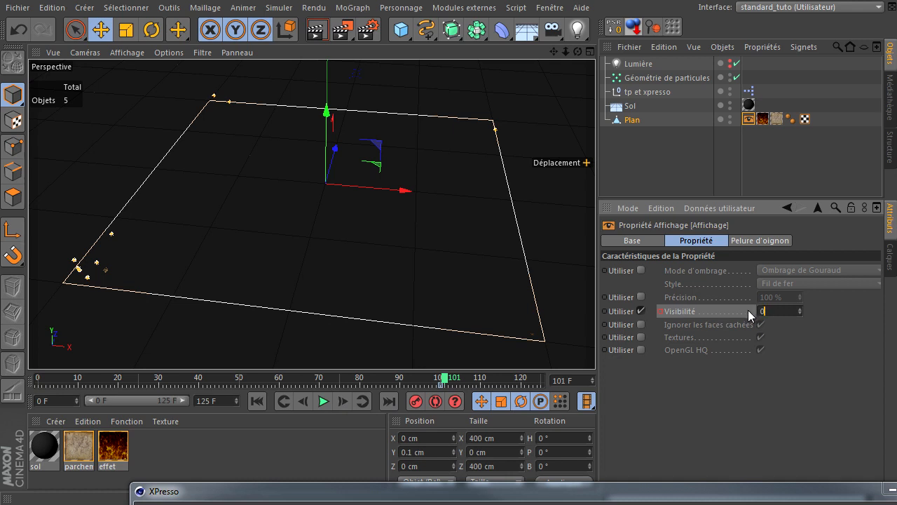
left_click(660, 311, "ctrl")
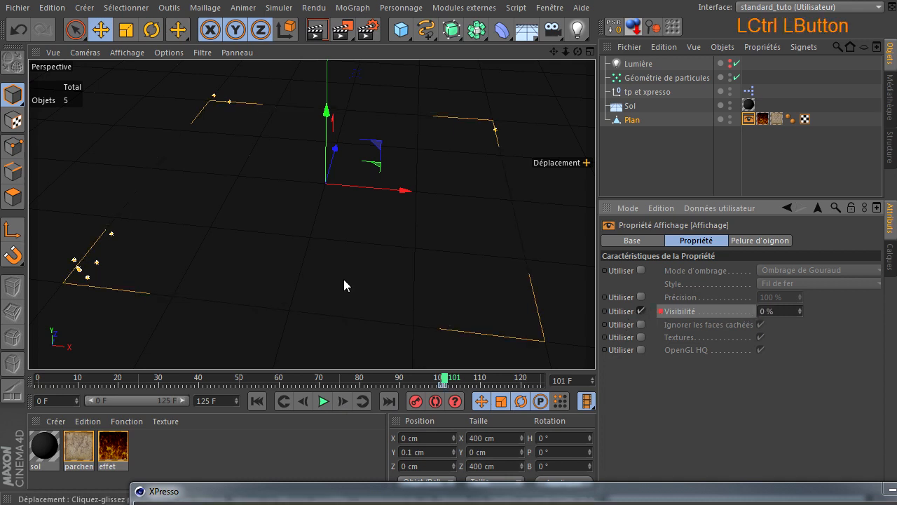
Step: Render the view at frame 101, then play from the start to frame 44 and render that frame
left_click(641, 159)
left_click(315, 32)
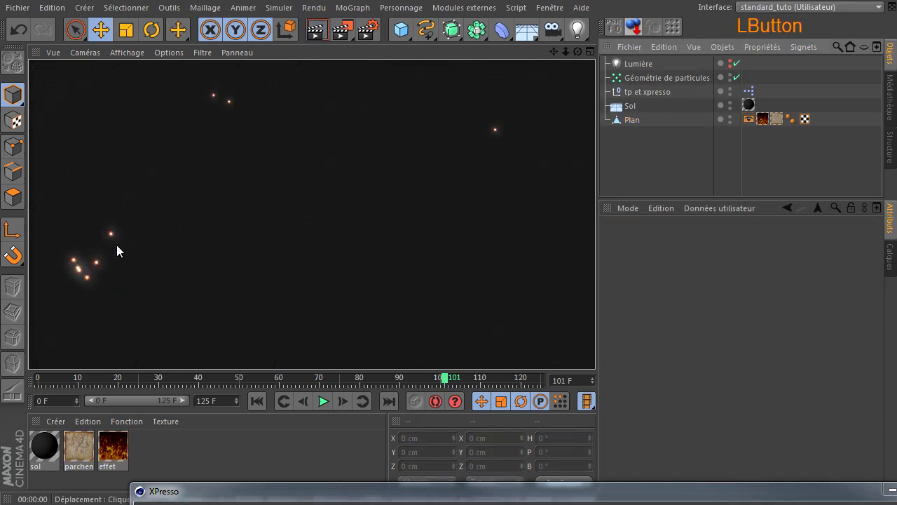
left_click(258, 401)
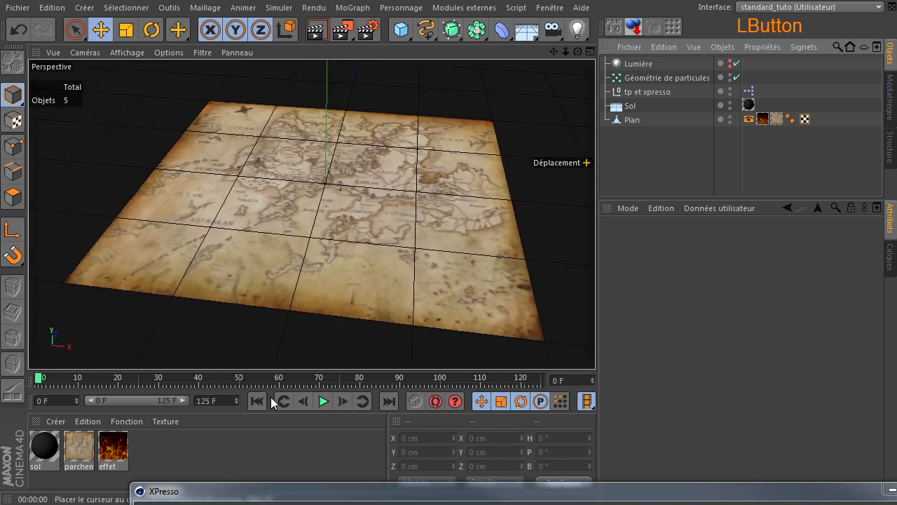
left_click(325, 401)
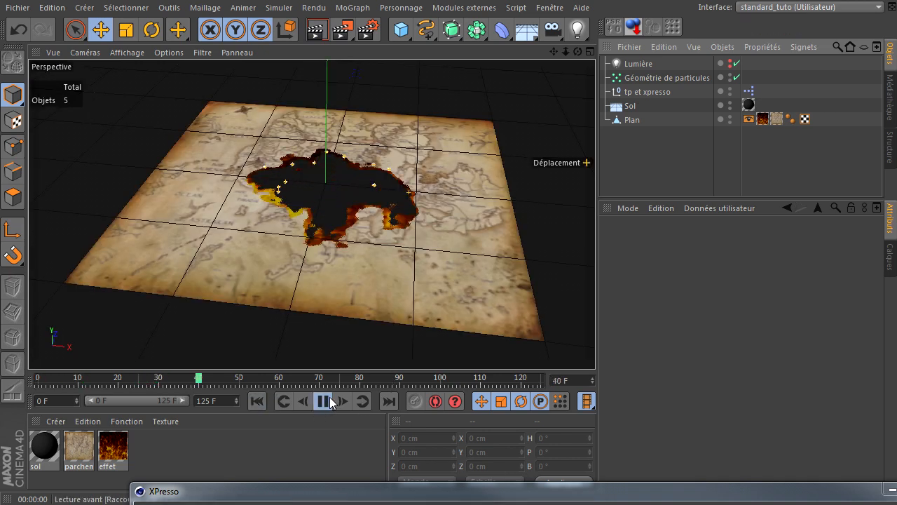
left_click(324, 400)
left_click(316, 30)
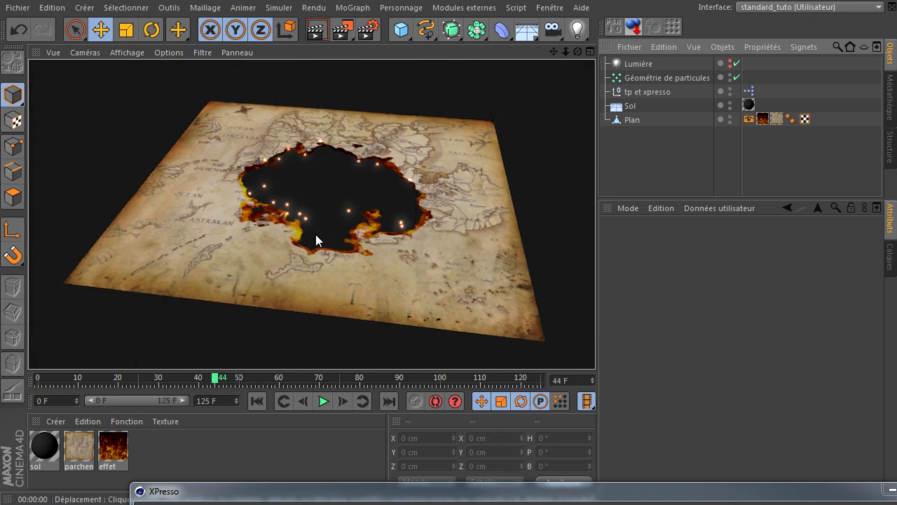
Step: Continue the playback, rendering the view at frames 82 and 109 to check the end of the burn
left_click(319, 404)
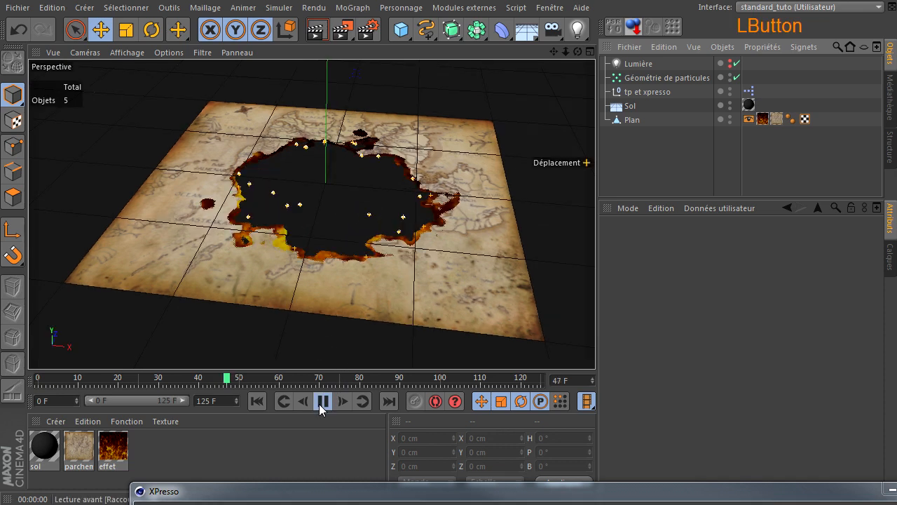
left_click(320, 403)
left_click(316, 31)
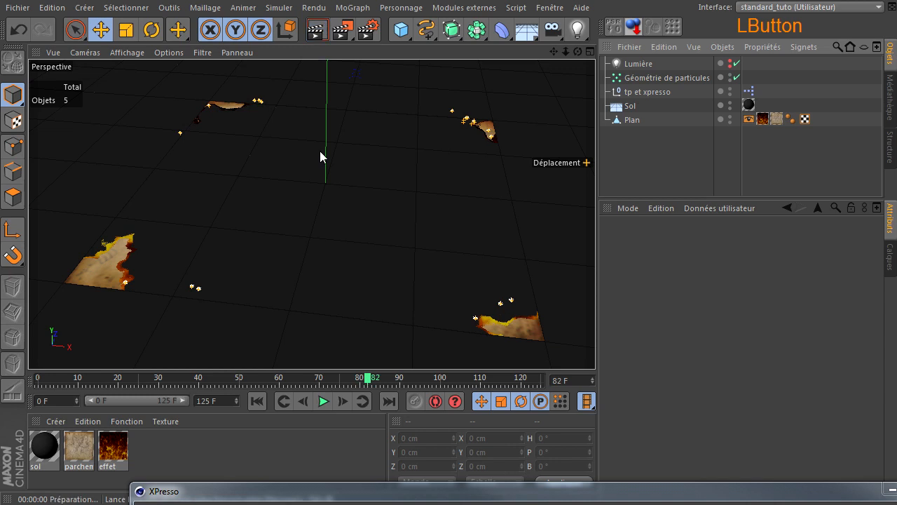
left_click(323, 401)
left_click(326, 401)
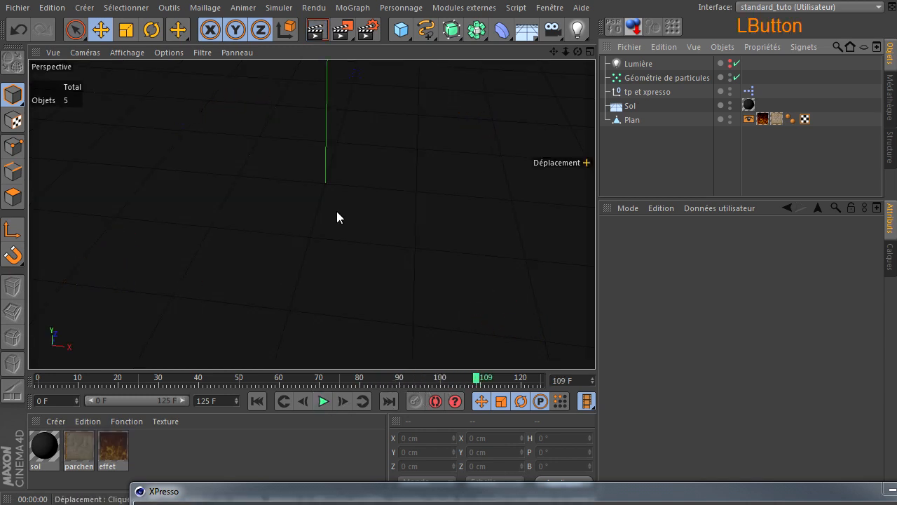
left_click(316, 31)
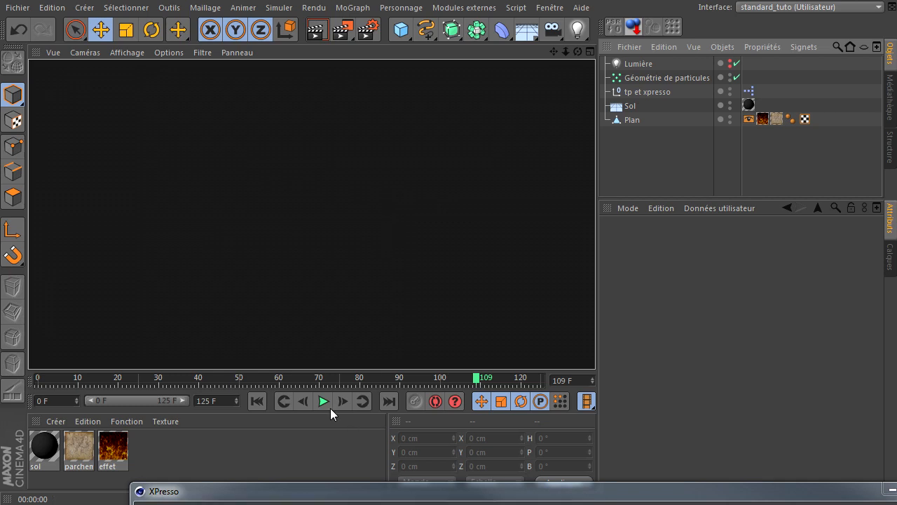
Step: Return the animation to its first frame and close the XPresso window
left_click(258, 399)
left_click_drag(408, 490, 313, 131)
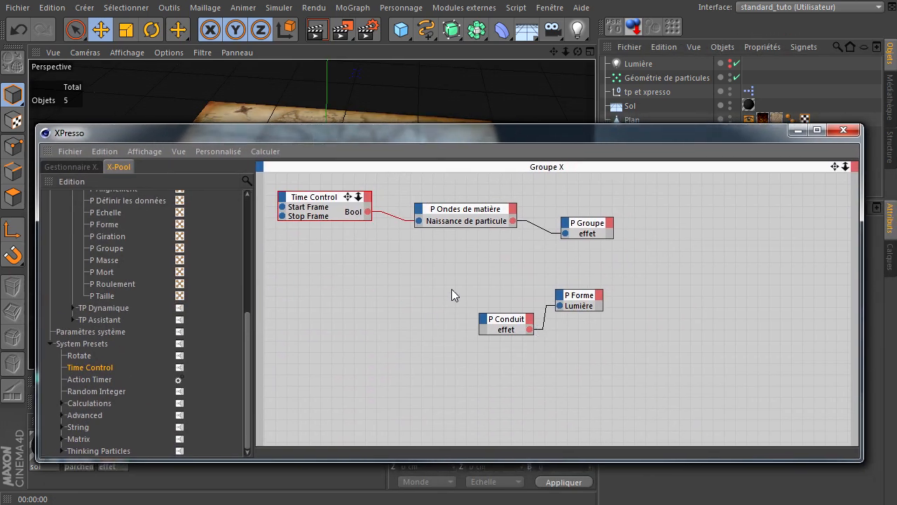
left_click(840, 130)
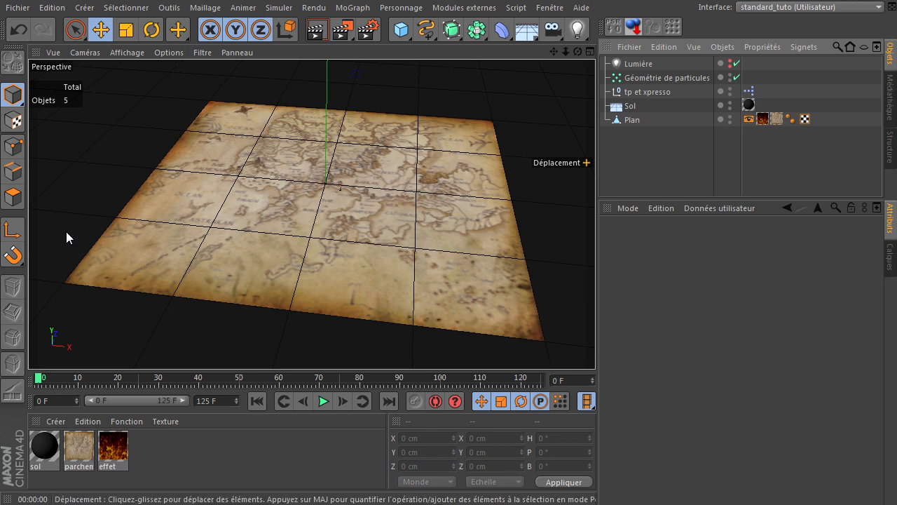
Step: Save the project as an incremental version
left_click(17, 8)
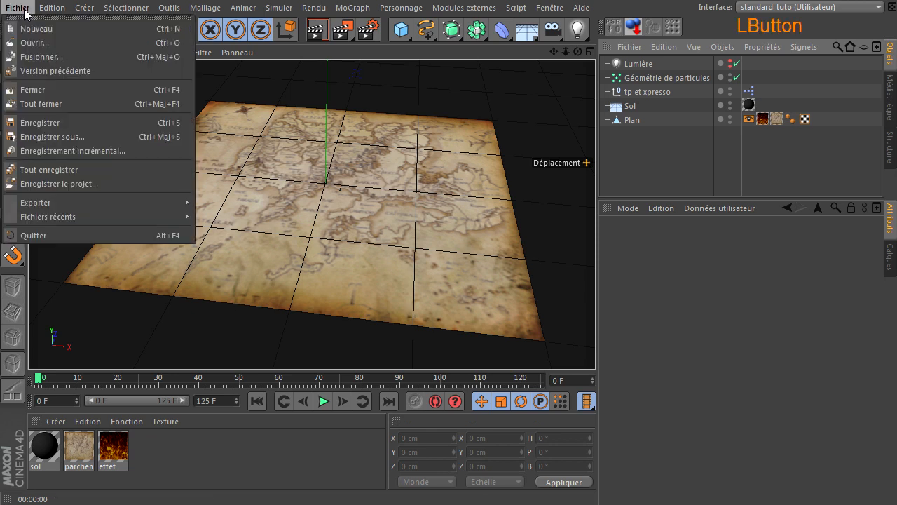
left_click(40, 151)
left_click(11, 9)
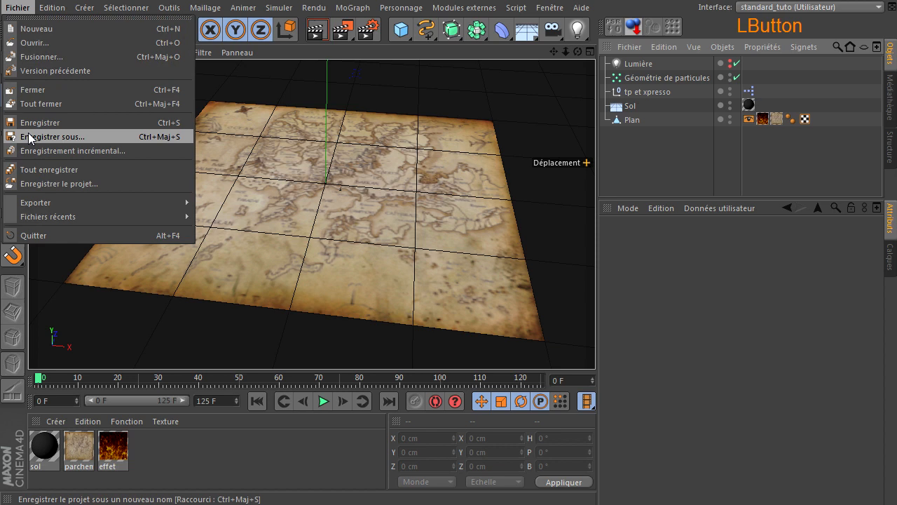
left_click(32, 150)
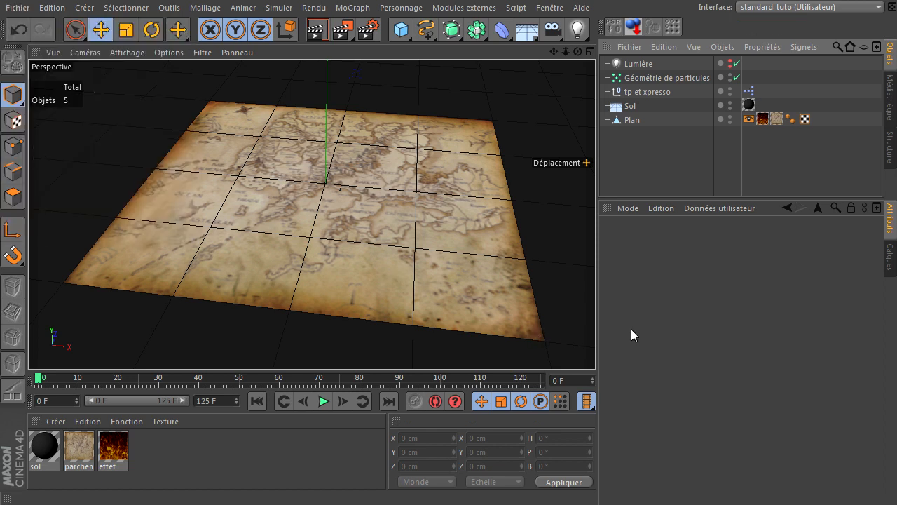
Step: Switch to prepatuto_0001.c4d, play its map reveal from the start to frame 47 and inspect the Plan's parchemin texture tag
left_click(716, 319)
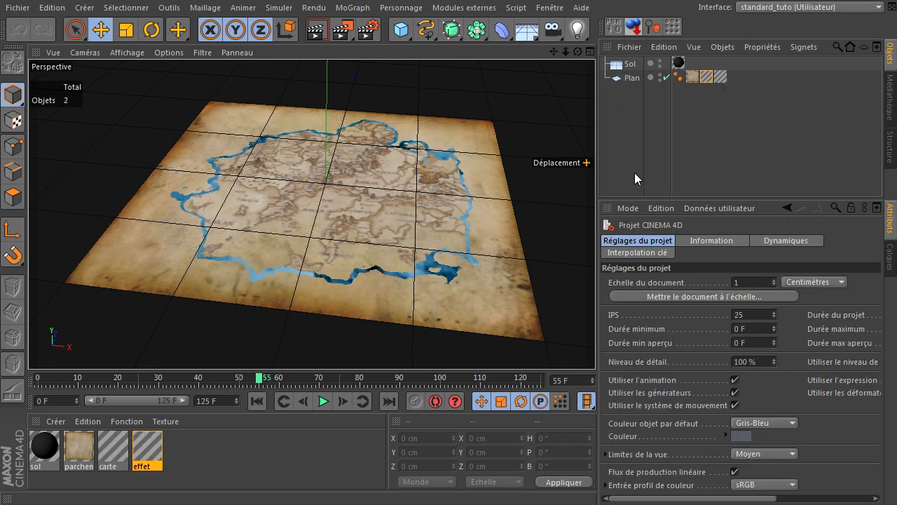
left_click(256, 400)
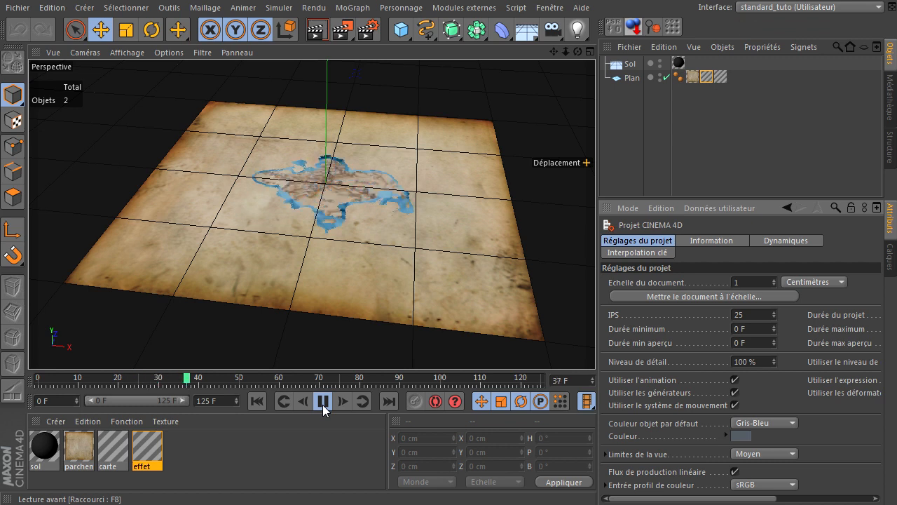
left_click(323, 404)
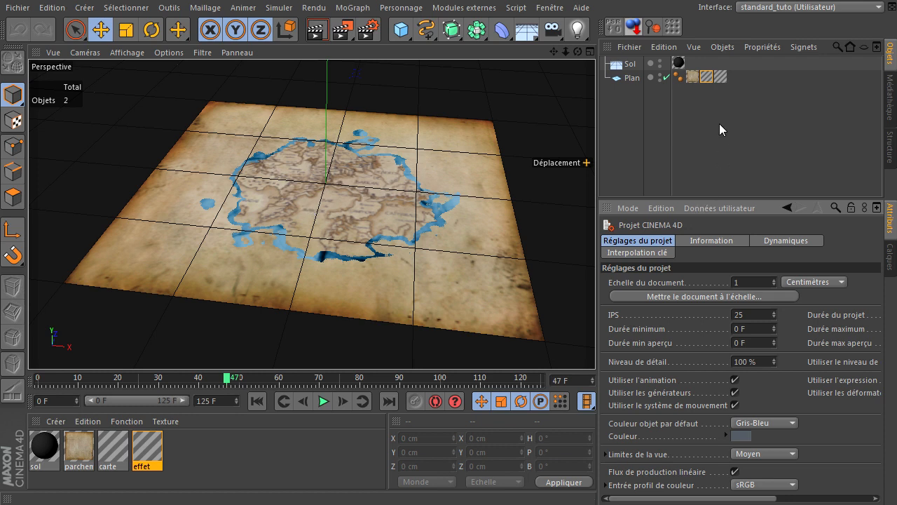
left_click(692, 77)
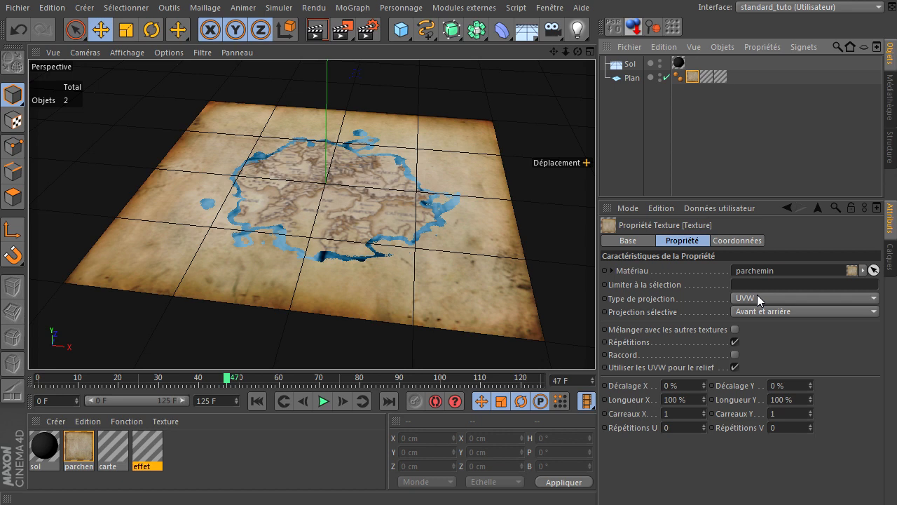
left_click(728, 170)
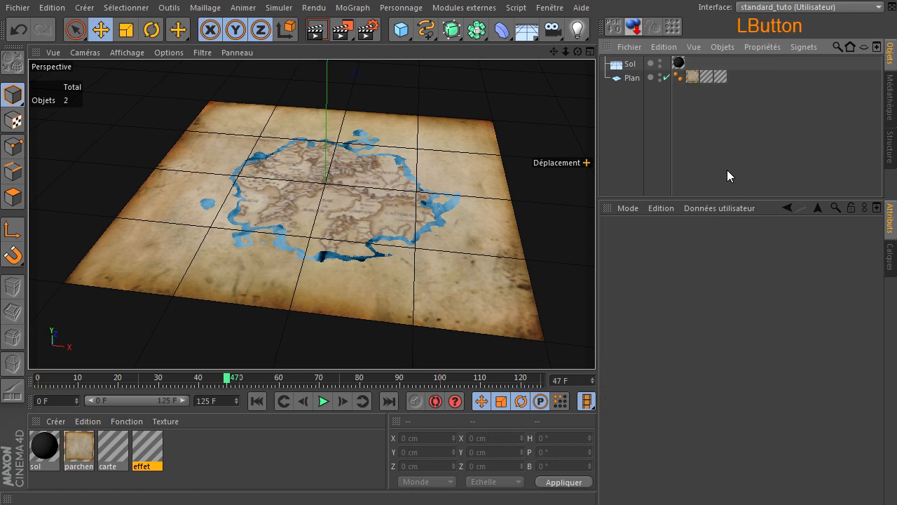
Step: Replay the blue-edged map reveal from the start to frame 67
left_click(258, 400)
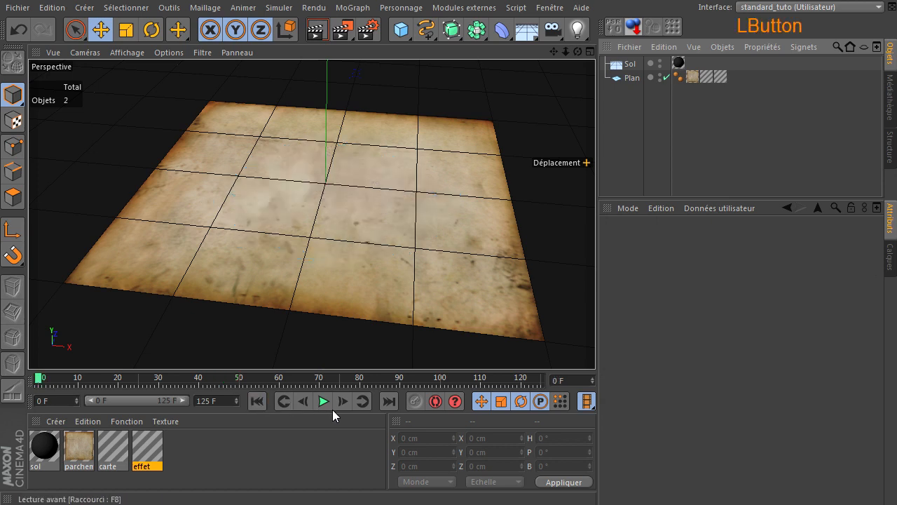
left_click(322, 405)
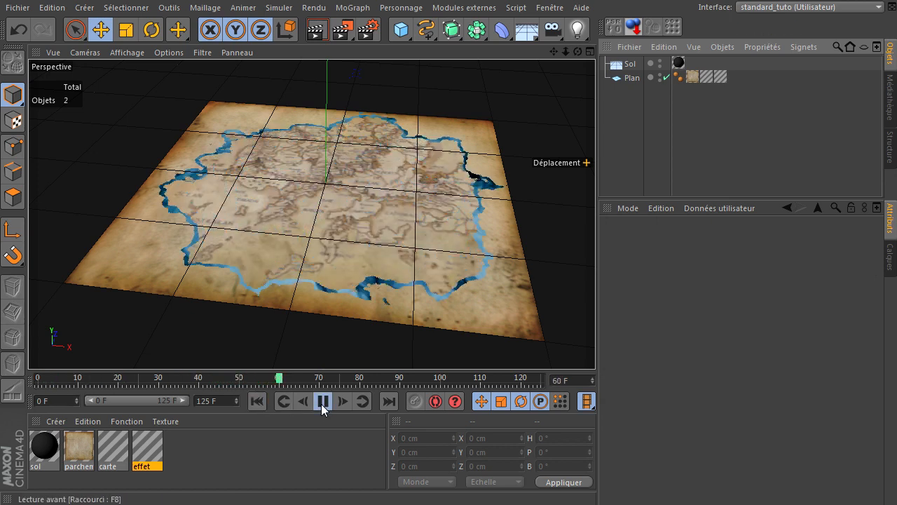
left_click(321, 404)
Step: Switch back to prepatuto_0006.c4d and play the burning map from the start to frame 70
left_click(550, 7)
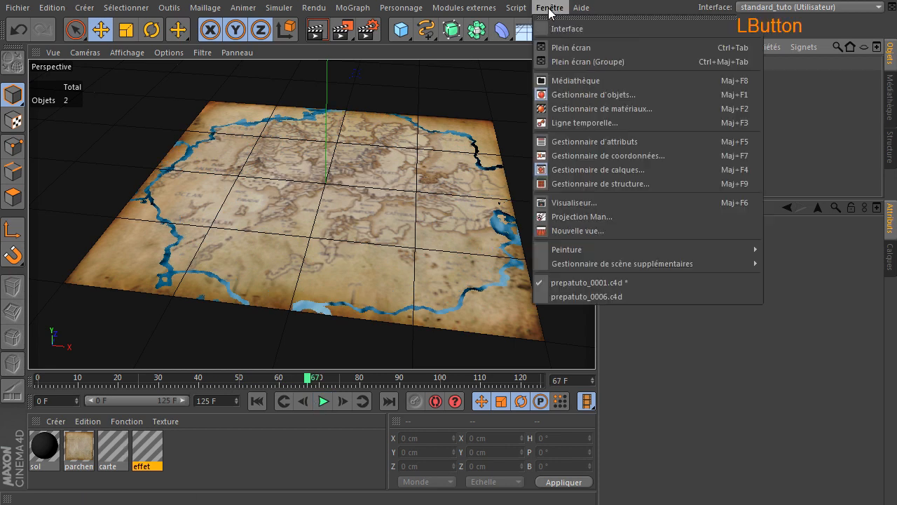
left_click(560, 297)
left_click(558, 294)
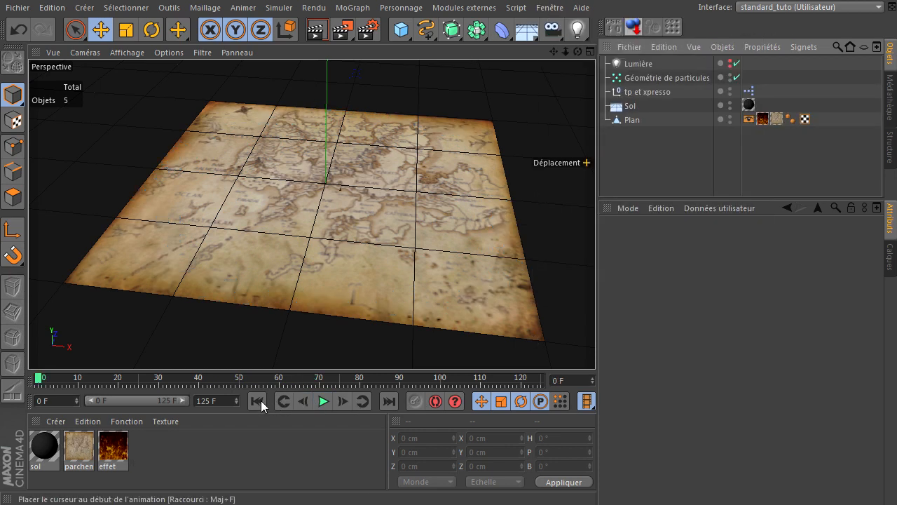
left_click(322, 401)
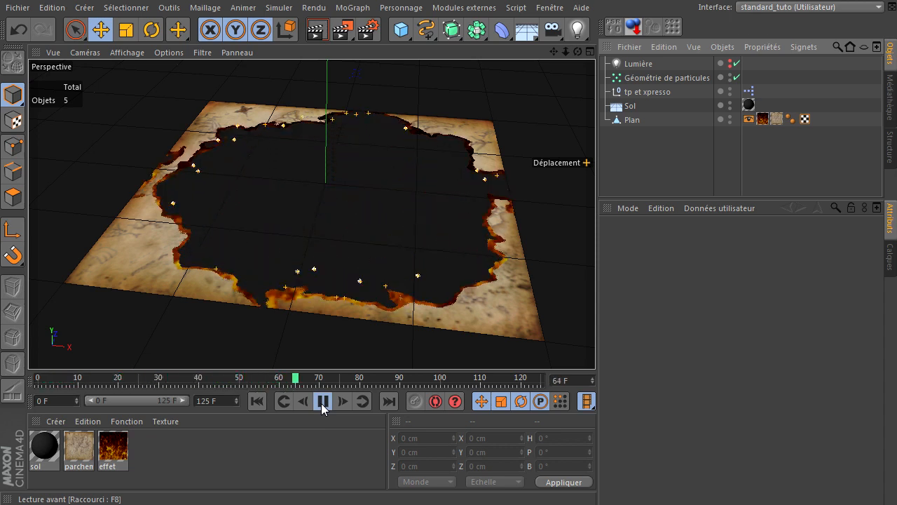
left_click(322, 401)
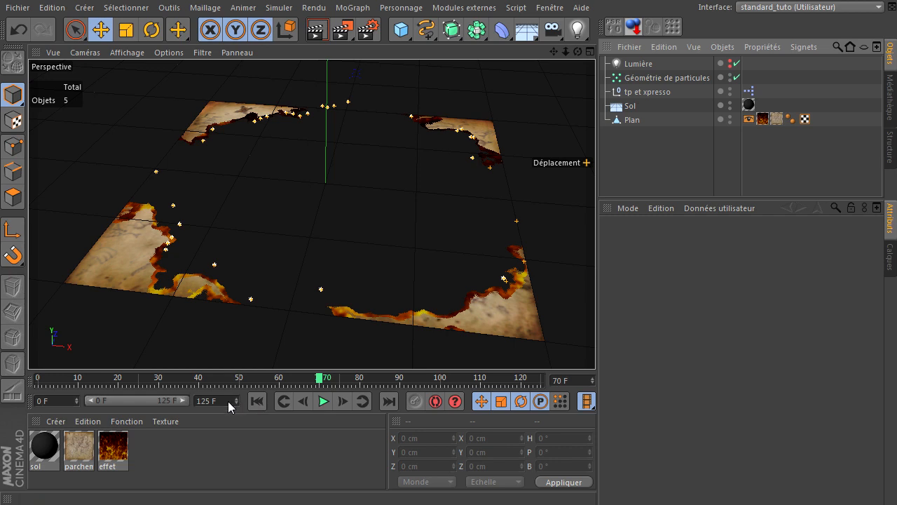
Step: Open the timeline to examine the keys of the Dégradé and Affichage tracks, then close it
left_click(564, 9)
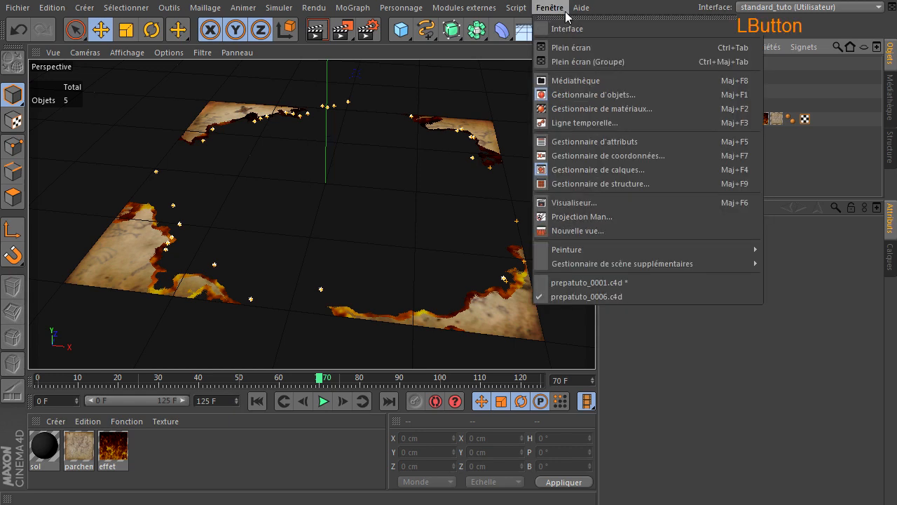
left_click(610, 123)
left_click_drag(778, 110, 357, 63)
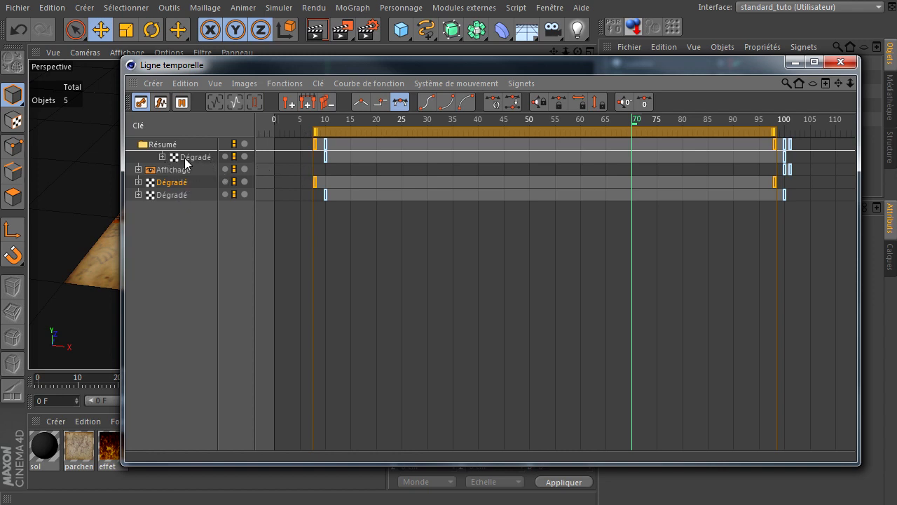
left_click(840, 62)
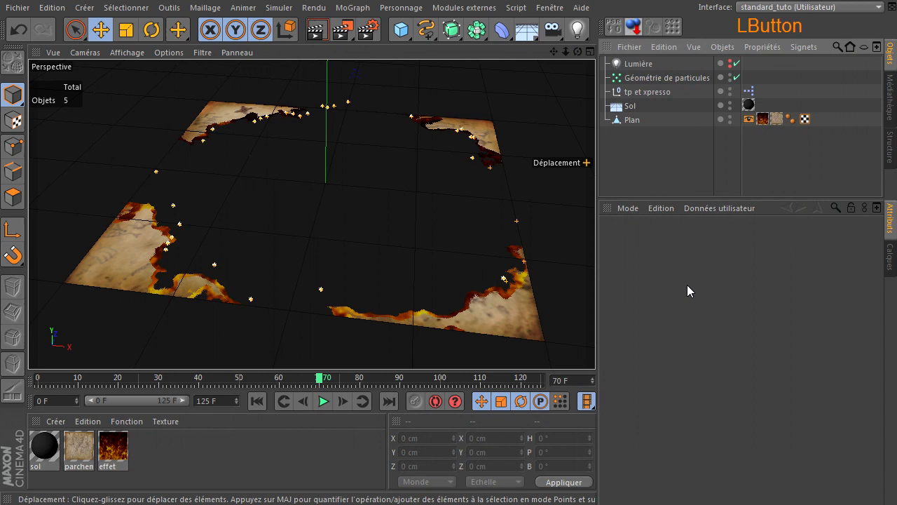